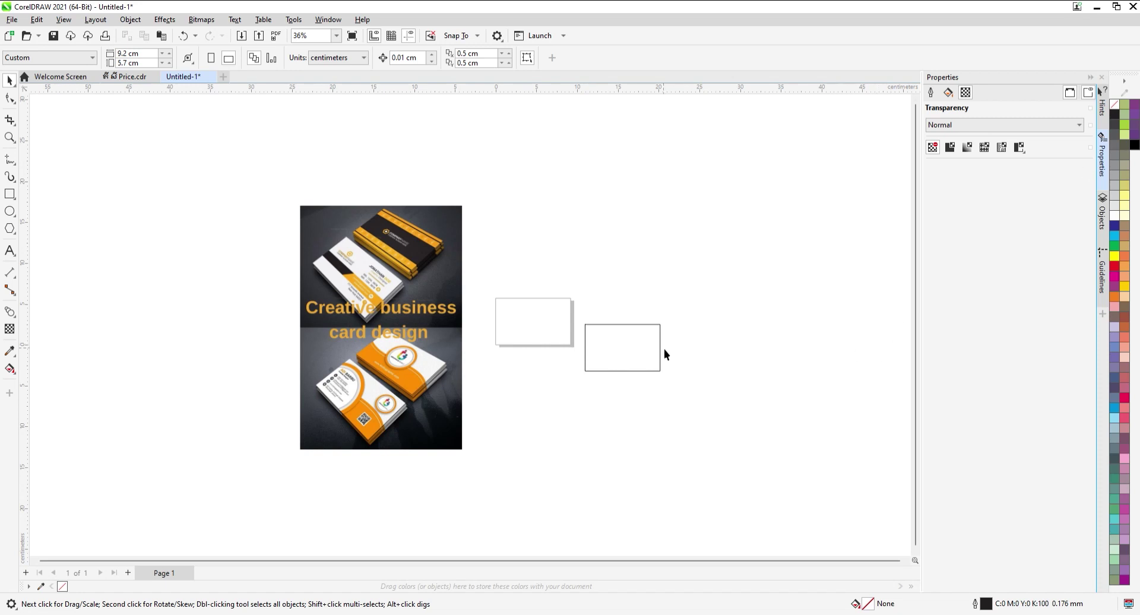
- Center the empty 9.2 x 5.7 cm rectangle on the page
{"action": "left_click", "coordinate": [635, 355]}
{"action": "key", "text": "p"}
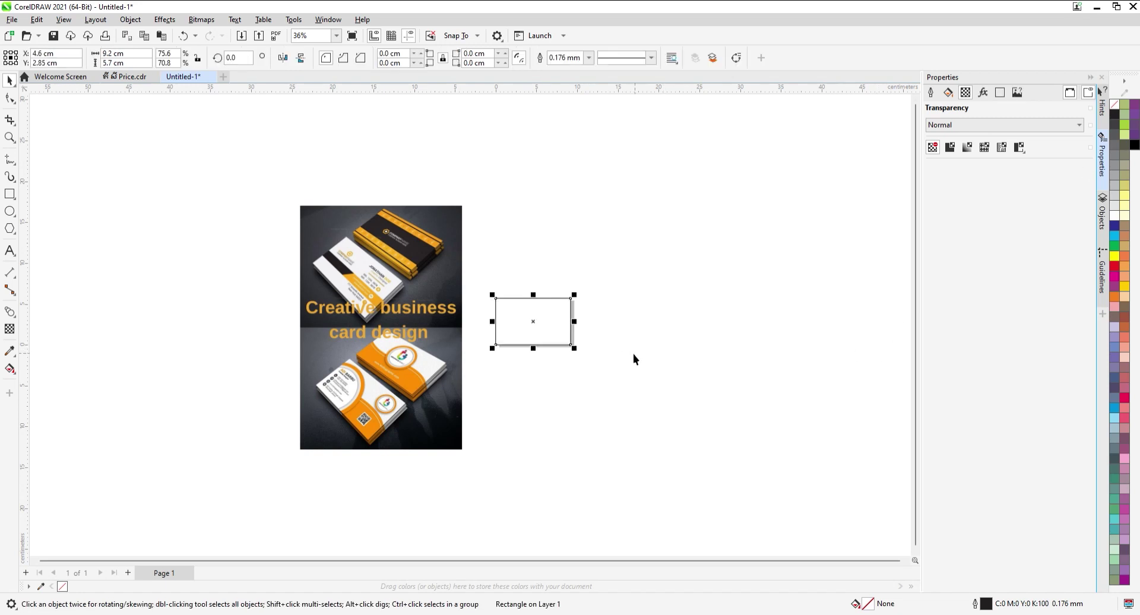
- Examine the orange and white business cards in the reference image beside the page
{"action": "scroll", "coordinate": [469, 290], "scroll_direction": "up", "scroll_amount": 3}
{"action": "left_click_drag", "start_coordinate": [302, 471], "coordinate": [376, 303]}
{"action": "scroll", "coordinate": [375, 303], "scroll_direction": "down", "scroll_amount": 3}
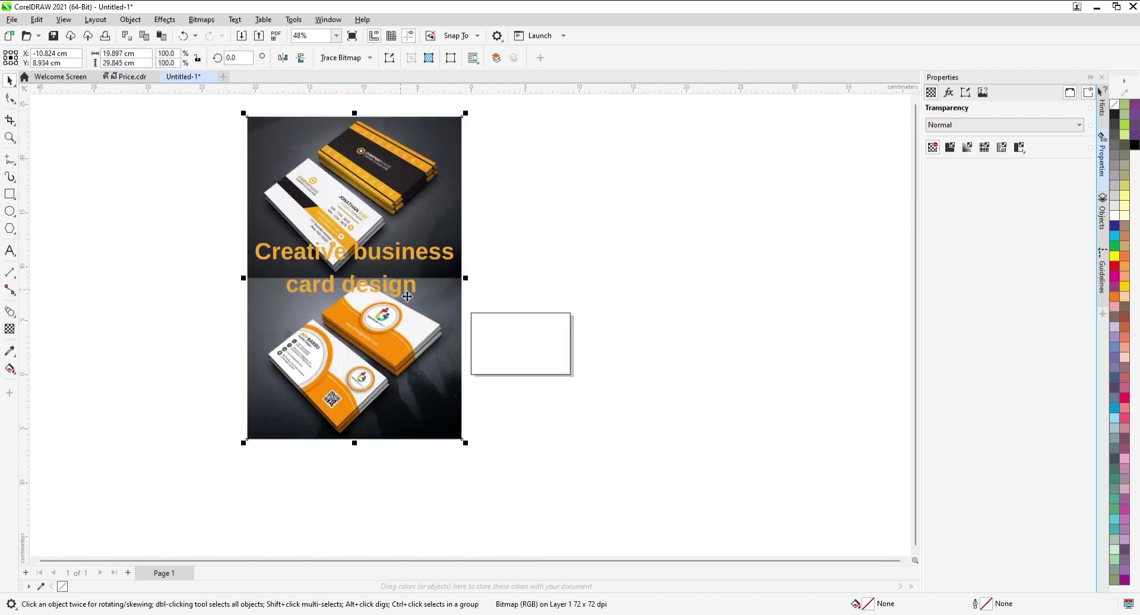
{"action": "scroll", "coordinate": [380, 347], "scroll_direction": "up", "scroll_amount": 1}
{"action": "left_click_drag", "start_coordinate": [351, 373], "coordinate": [365, 355]}
{"action": "left_click", "coordinate": [594, 265]}
{"action": "left_click", "coordinate": [615, 331]}
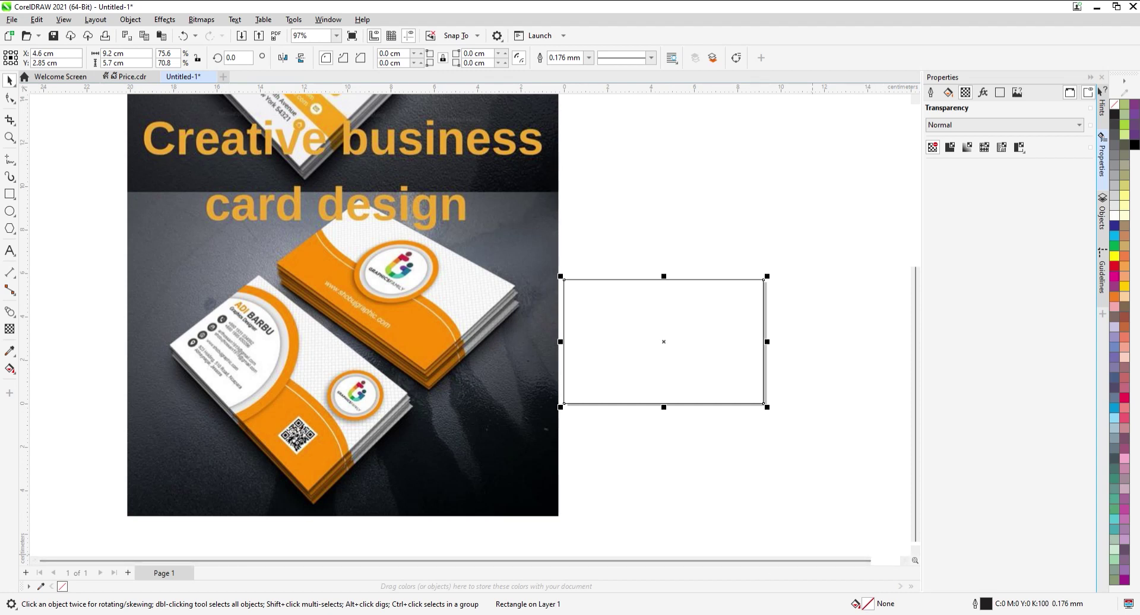
{"action": "key", "text": "ctrl+Tab"}
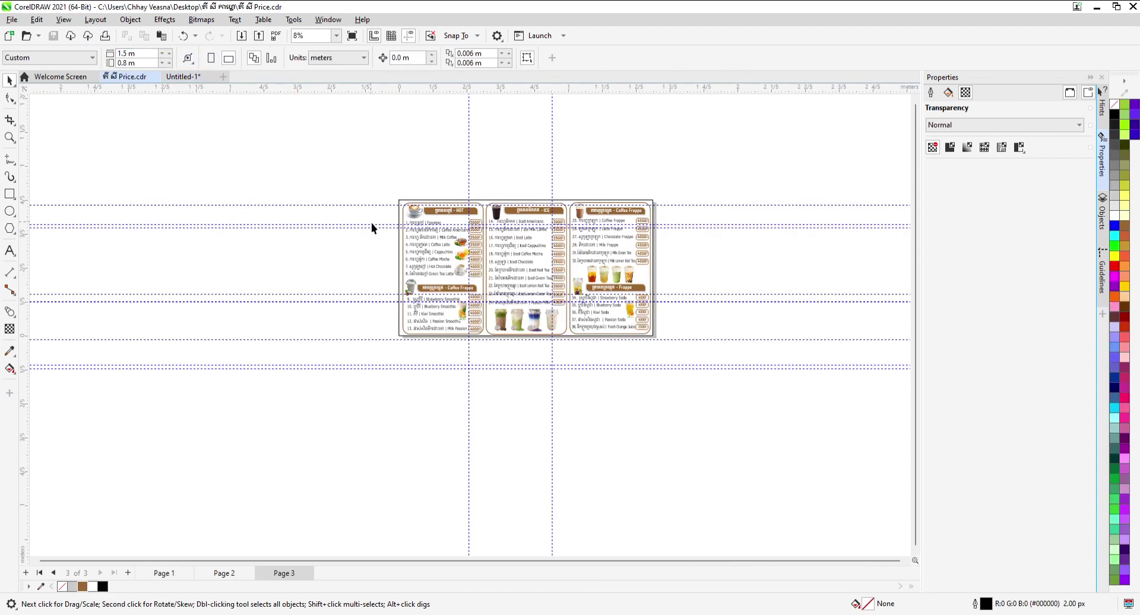
{"action": "left_click", "coordinate": [183, 76]}
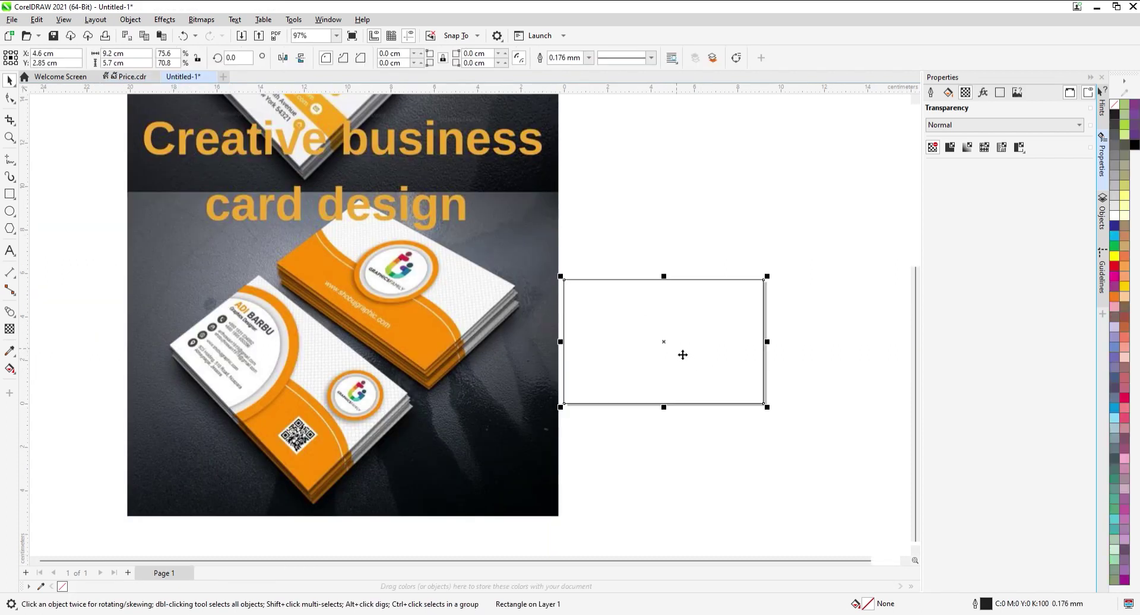
- Make a shorter copy of the card rectangle, about 2.95 cm high, covering the card's lower half
{"action": "scroll", "coordinate": [396, 290], "scroll_direction": "up", "scroll_amount": 1}
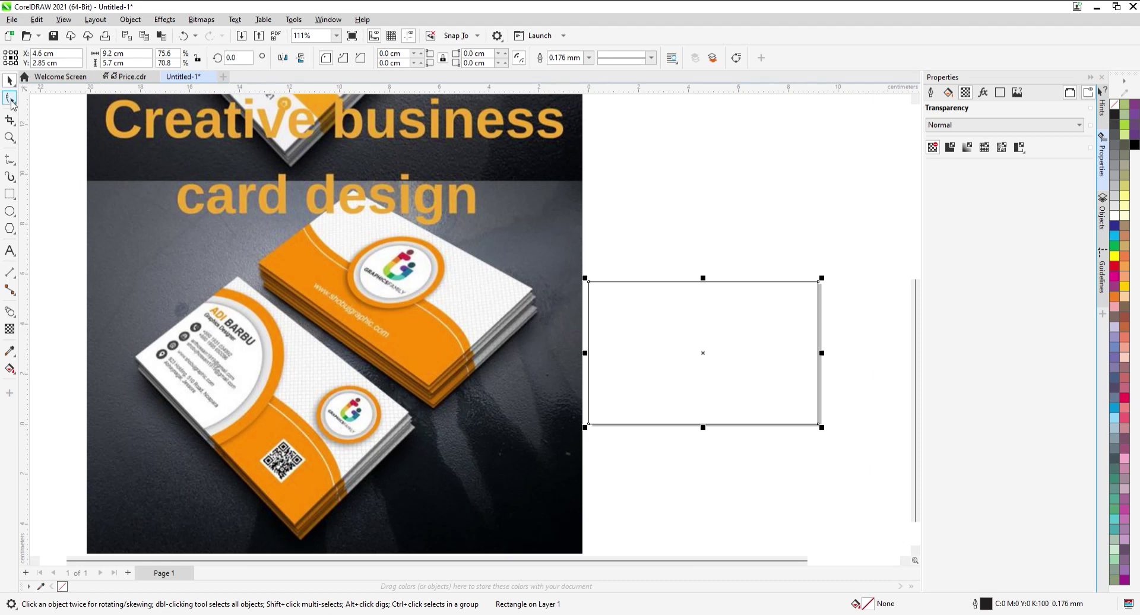
{"action": "left_click_drag", "start_coordinate": [703, 278], "coordinate": [707, 351]}
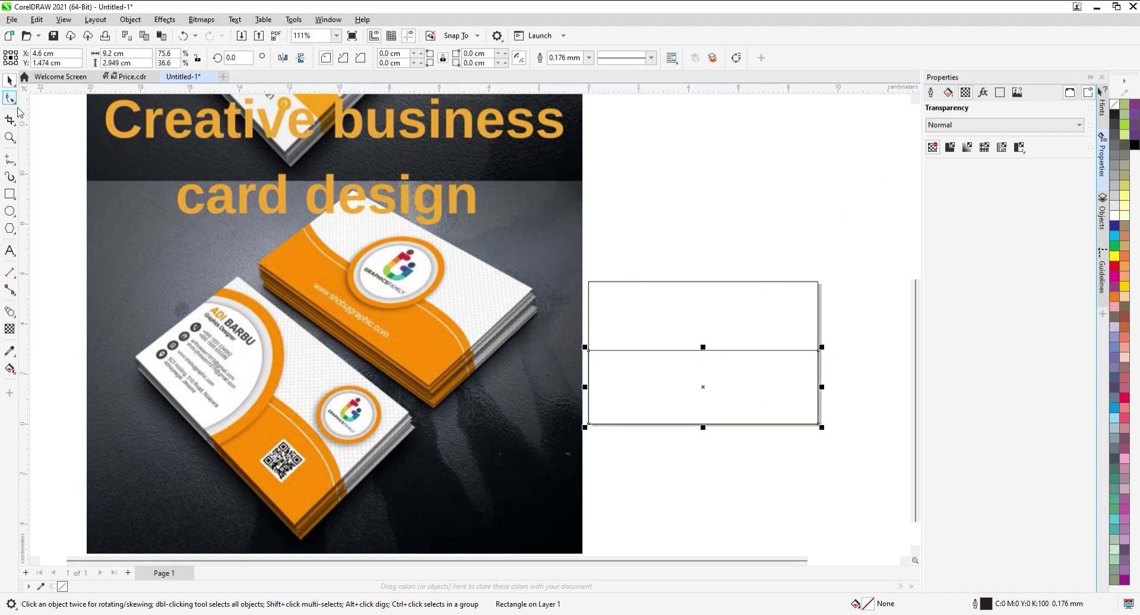
- Convert the lower rectangle to curves and lower its upper-right node so the upper edge slopes down
{"action": "left_click", "coordinate": [9, 98]}
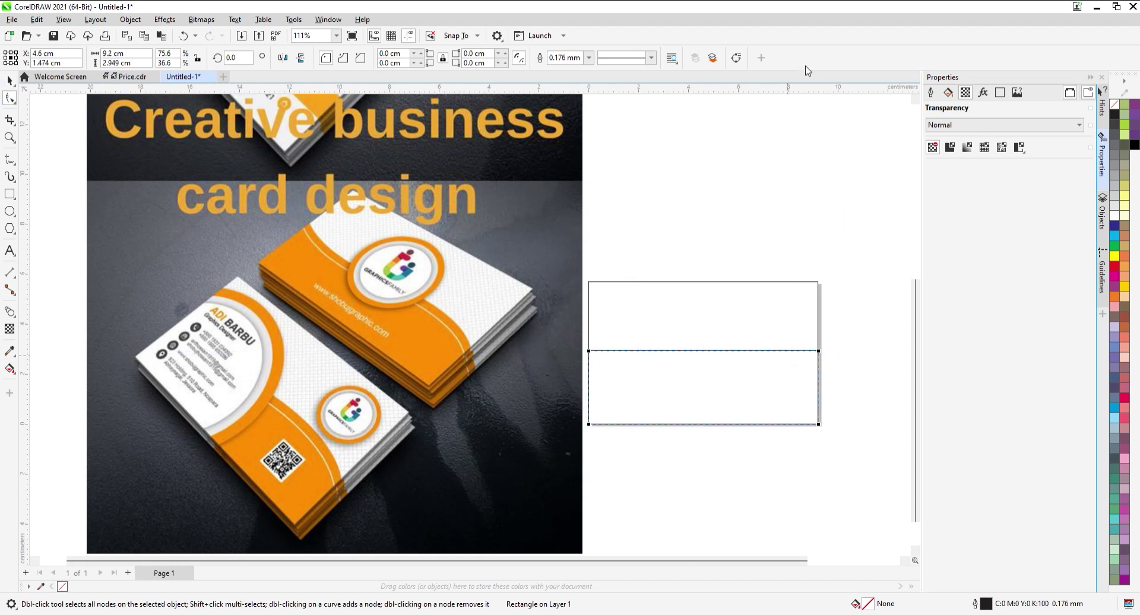
{"action": "key", "text": "ctrl+q"}
{"action": "left_click_drag", "start_coordinate": [819, 352], "coordinate": [818, 379]}
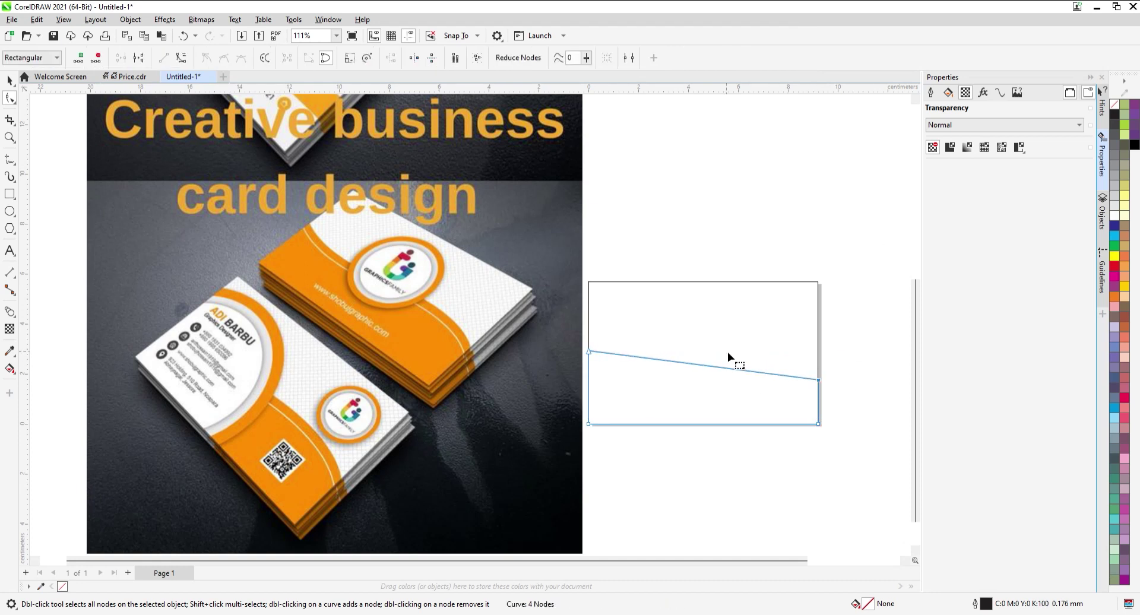
- Convert the lower shape's sloping upper edge to a curve and bend it into a gentle wave
{"action": "left_click", "coordinate": [10, 80]}
{"action": "left_click", "coordinate": [837, 432]}
{"action": "left_click_drag", "start_coordinate": [836, 433], "coordinate": [555, 249]}
{"action": "left_click", "coordinate": [10, 98]}
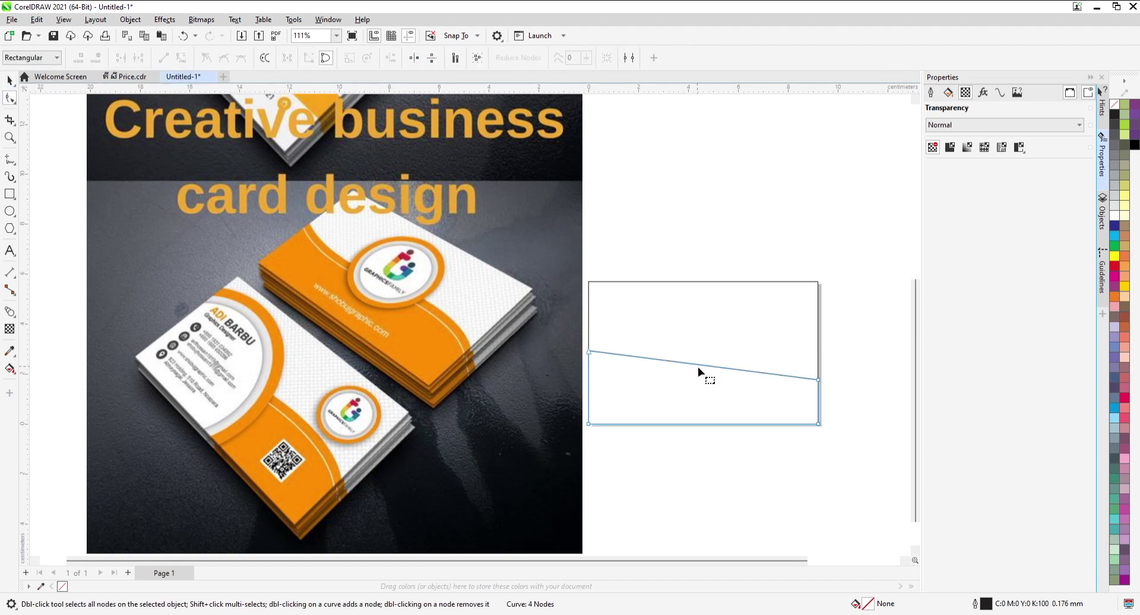
{"action": "left_click", "coordinate": [818, 380]}
{"action": "left_click", "coordinate": [181, 58]}
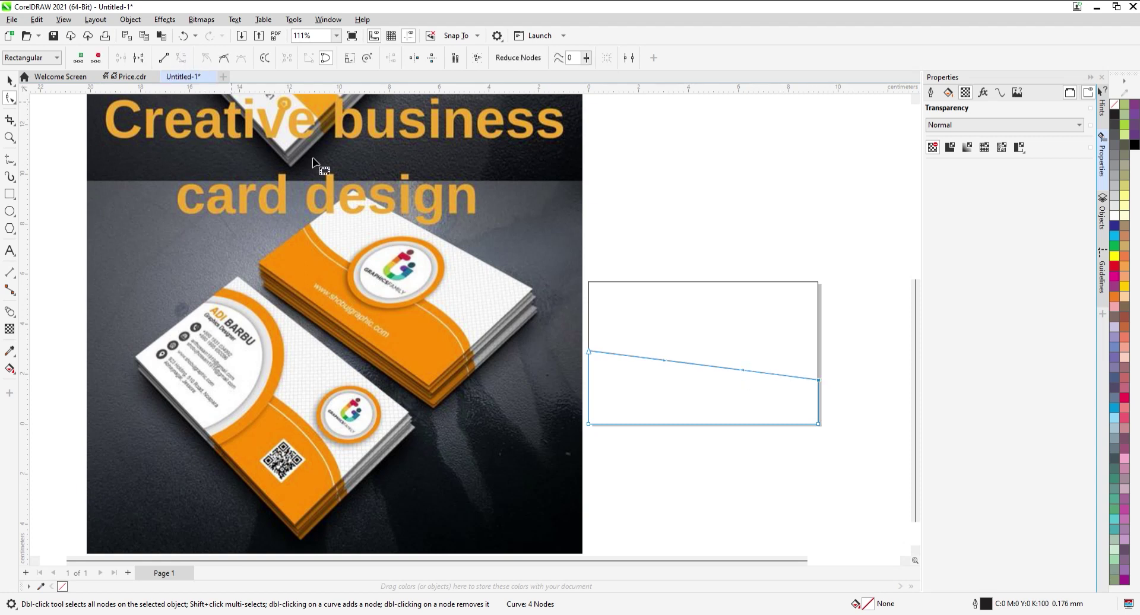
{"action": "left_click_drag", "start_coordinate": [743, 371], "coordinate": [757, 333]}
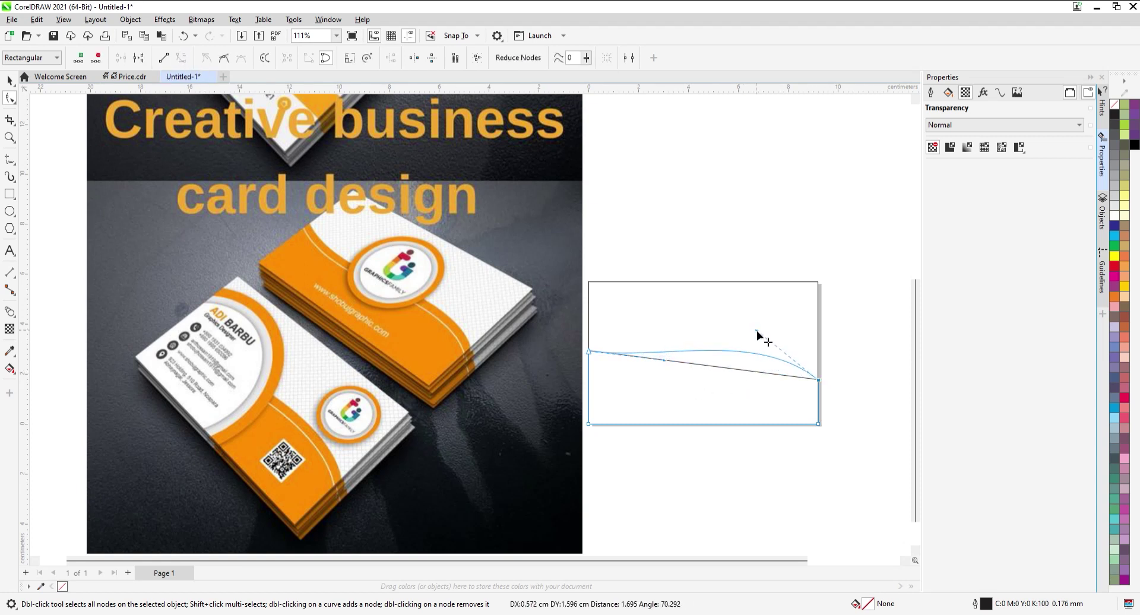
{"action": "left_click_drag", "start_coordinate": [667, 365], "coordinate": [698, 385]}
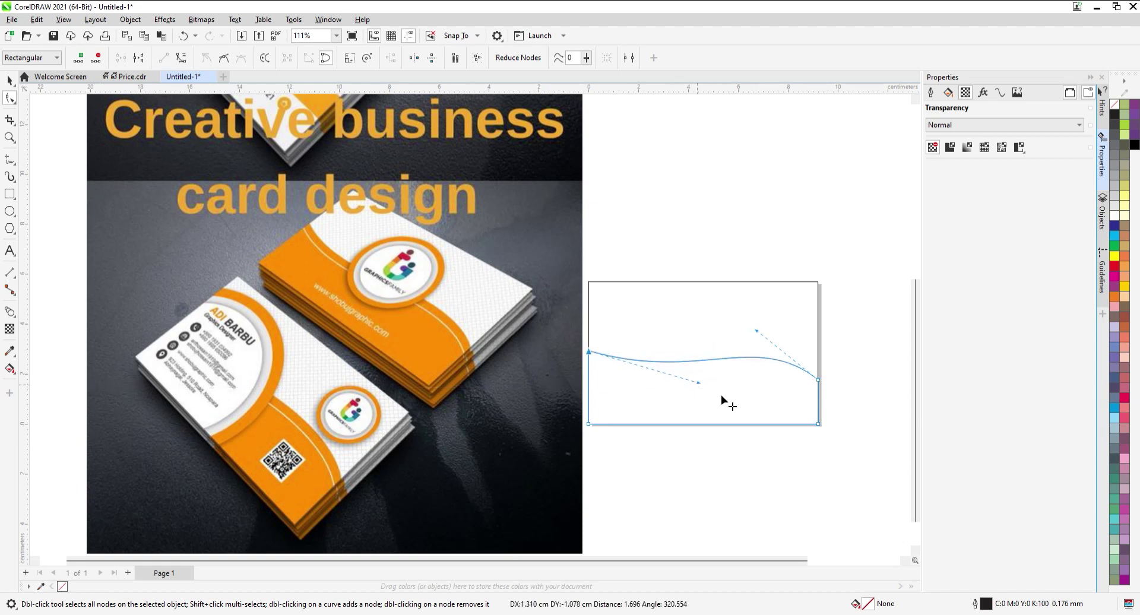
{"action": "left_click", "coordinate": [9, 81]}
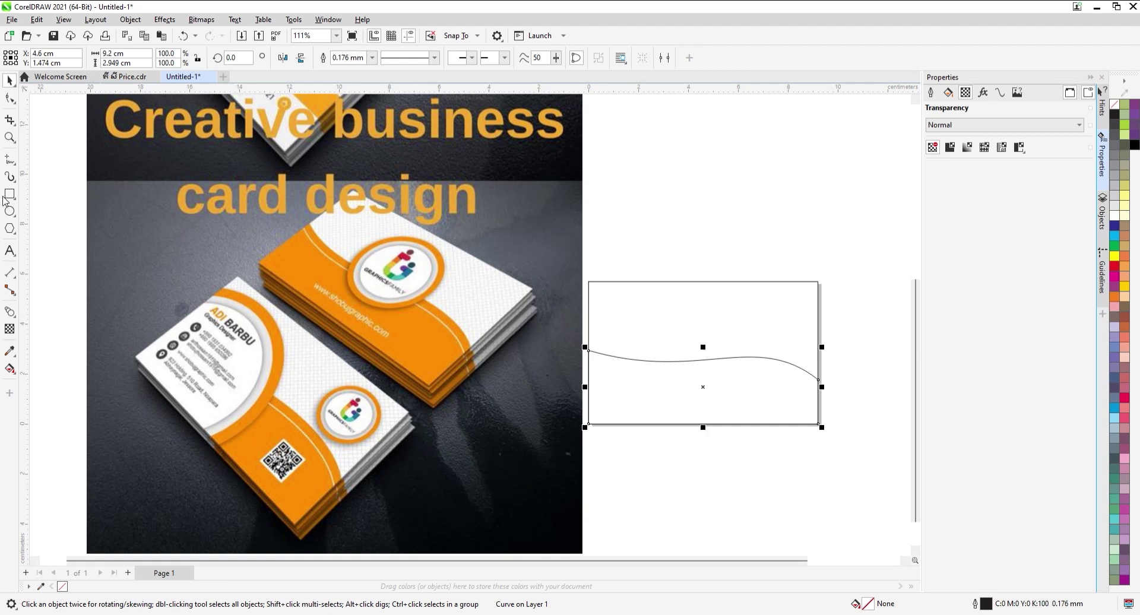
{"action": "left_click", "coordinate": [600, 226]}
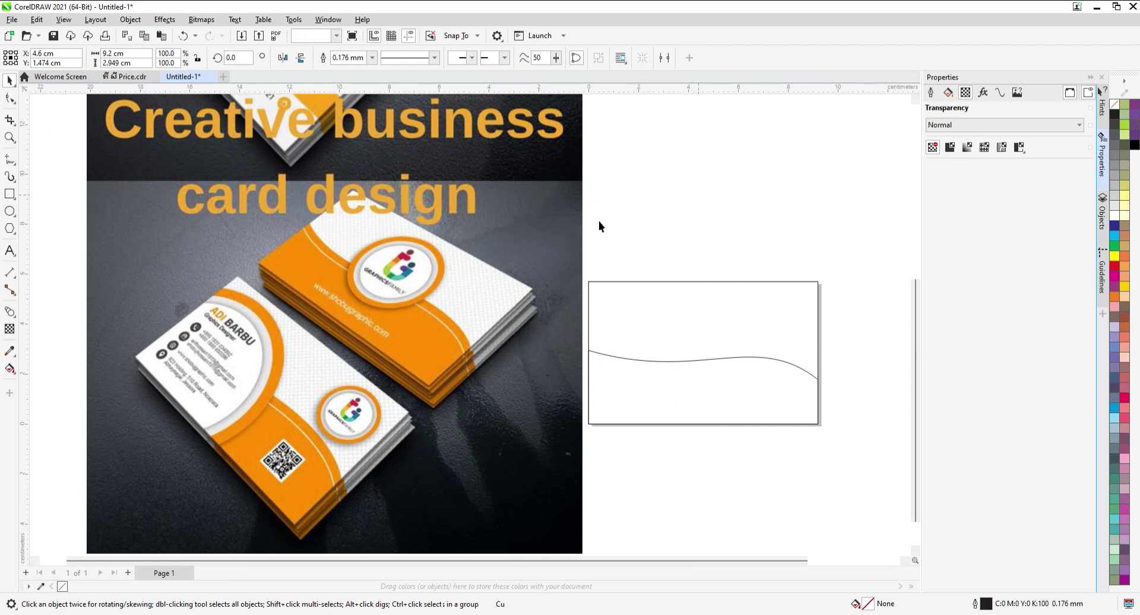
- Draw a circle about 4.2 cm in diameter and move it above the card
{"action": "left_click", "coordinate": [10, 211]}
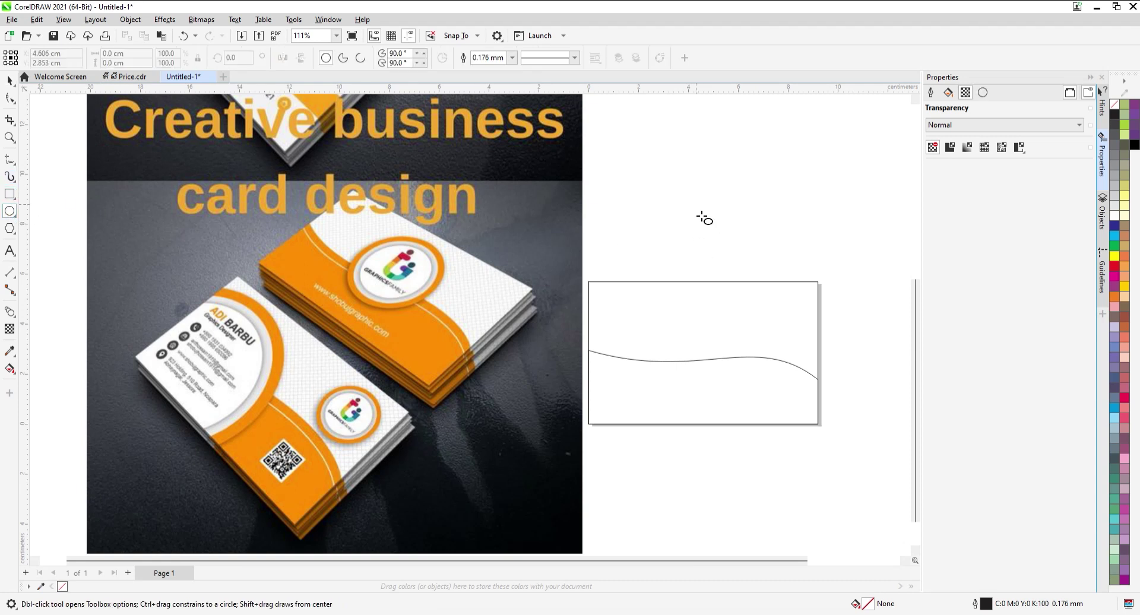
{"action": "left_click_drag", "start_coordinate": [654, 253], "coordinate": [759, 359]}
{"action": "left_click", "coordinate": [11, 81]}
{"action": "scroll", "coordinate": [665, 330], "scroll_direction": "down", "scroll_amount": 2}
{"action": "scroll", "coordinate": [661, 322], "scroll_direction": "up", "scroll_amount": 3}
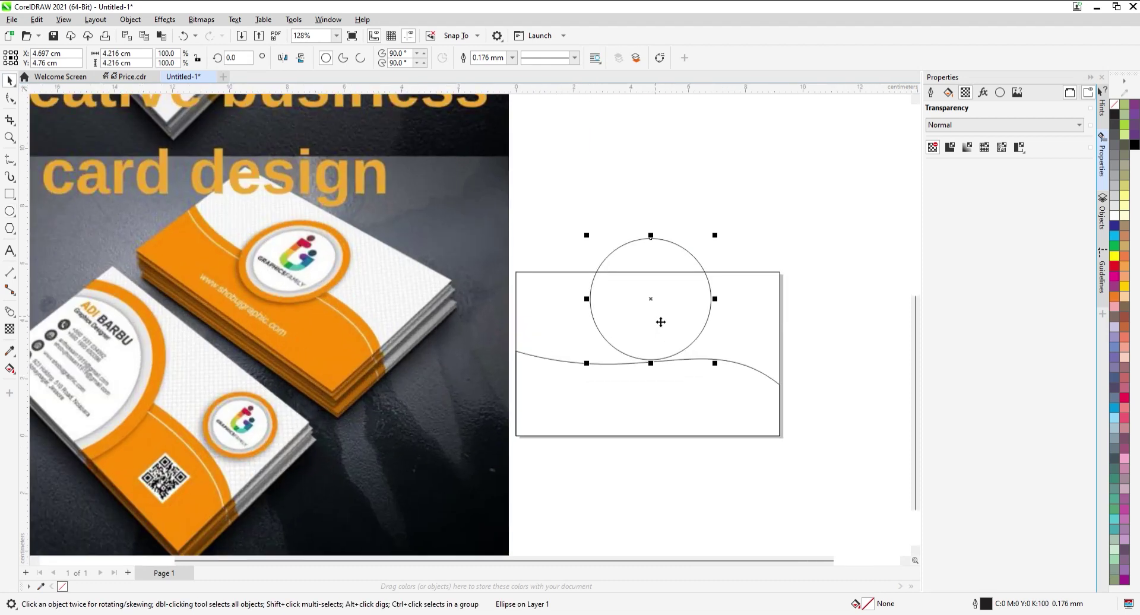
{"action": "left_click_drag", "start_coordinate": [677, 311], "coordinate": [666, 205]}
{"action": "scroll", "coordinate": [690, 237], "scroll_direction": "up", "scroll_amount": 1}
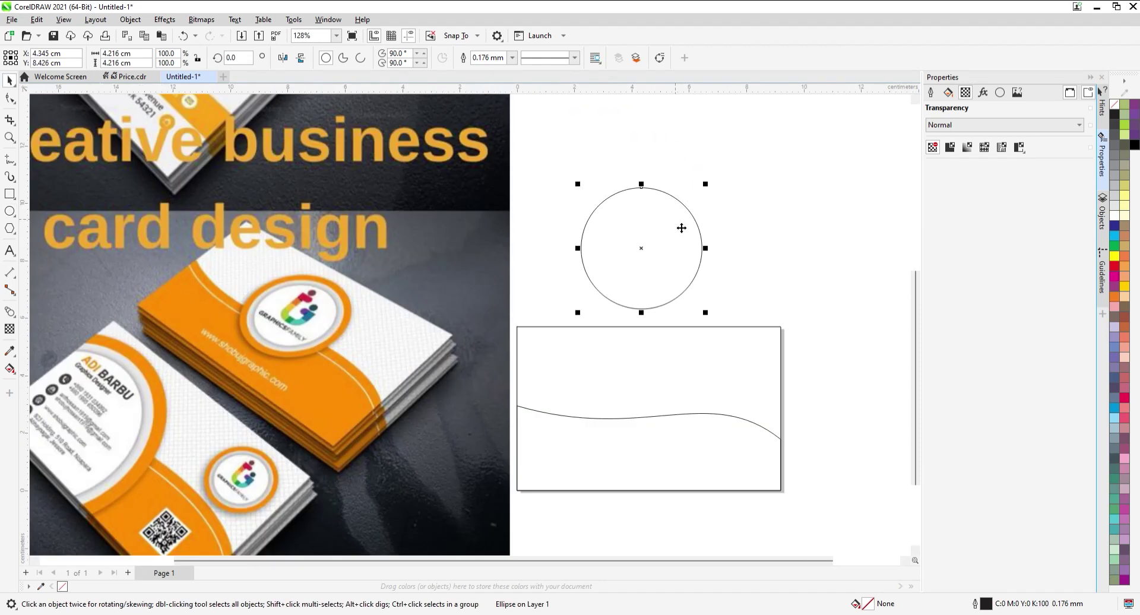
- Add two smaller concentric copies of the circle inside it
{"action": "left_click_drag", "start_coordinate": [706, 312], "coordinate": [691, 312]}
{"action": "left_click", "coordinate": [708, 201]}
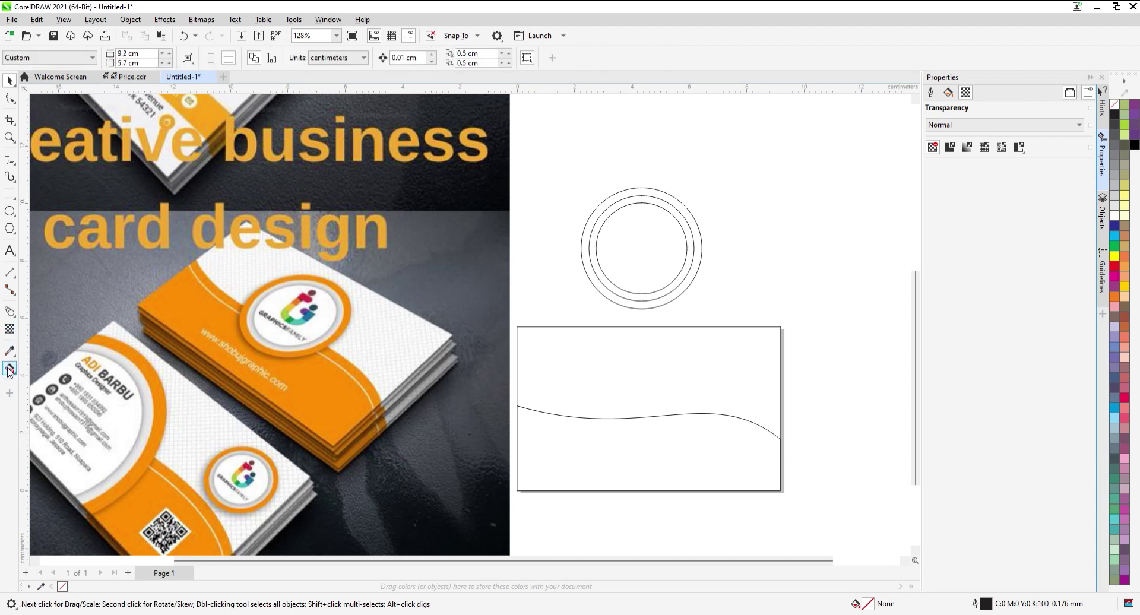
- Fill the two bands between the concentric circles with blue using Smart Fill
{"action": "left_click", "coordinate": [52, 382]}
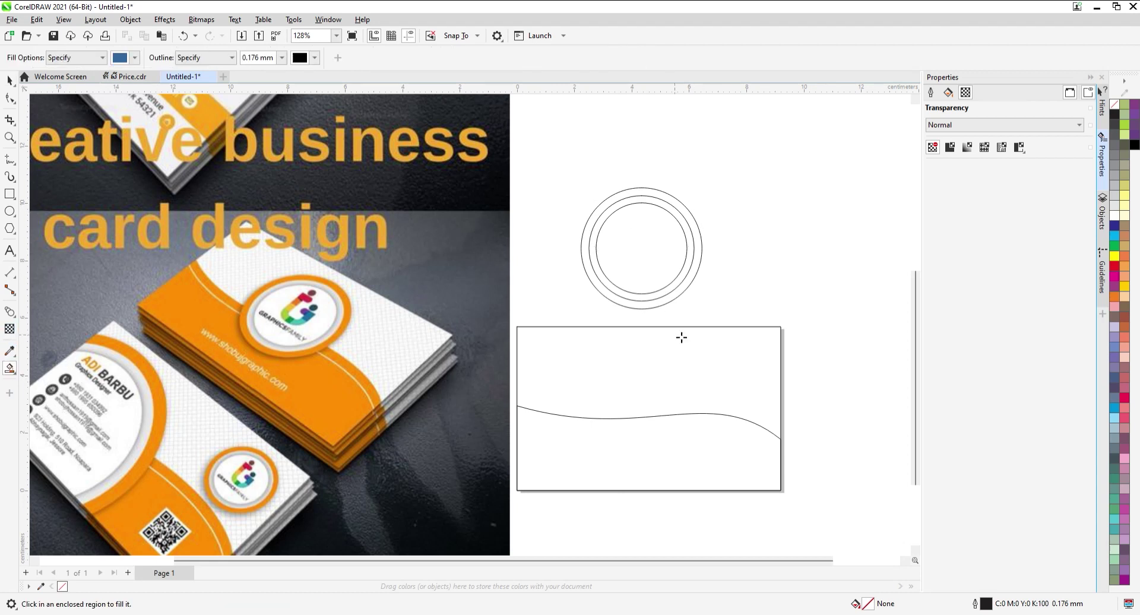
{"action": "left_click", "coordinate": [597, 285]}
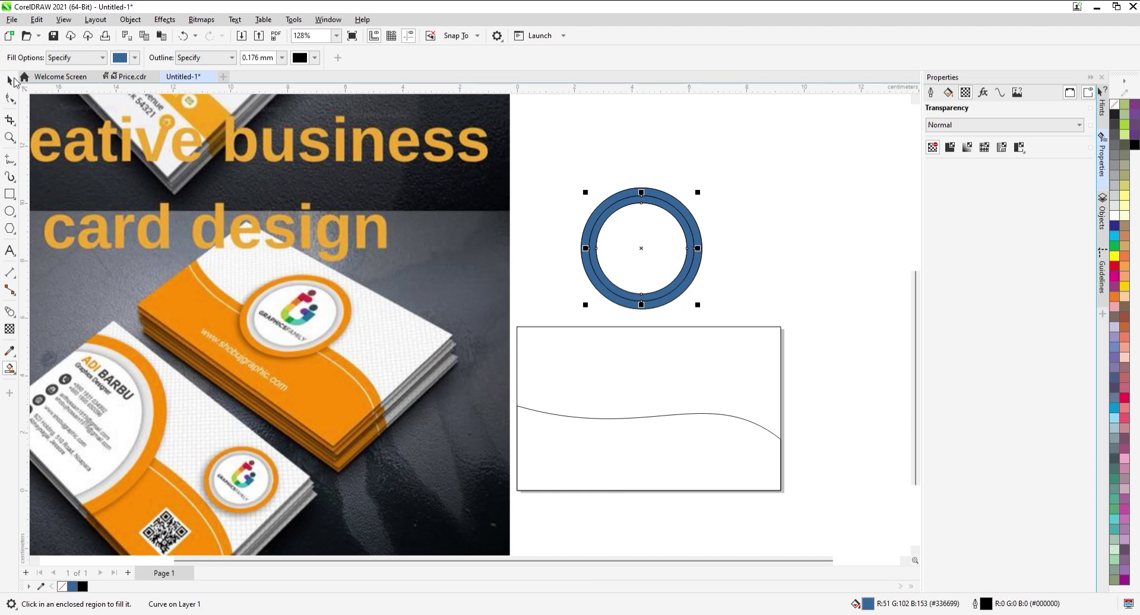
- Group the two blue rings and center them on the card
{"action": "left_click", "coordinate": [9, 79]}
{"action": "left_click", "coordinate": [592, 278]}
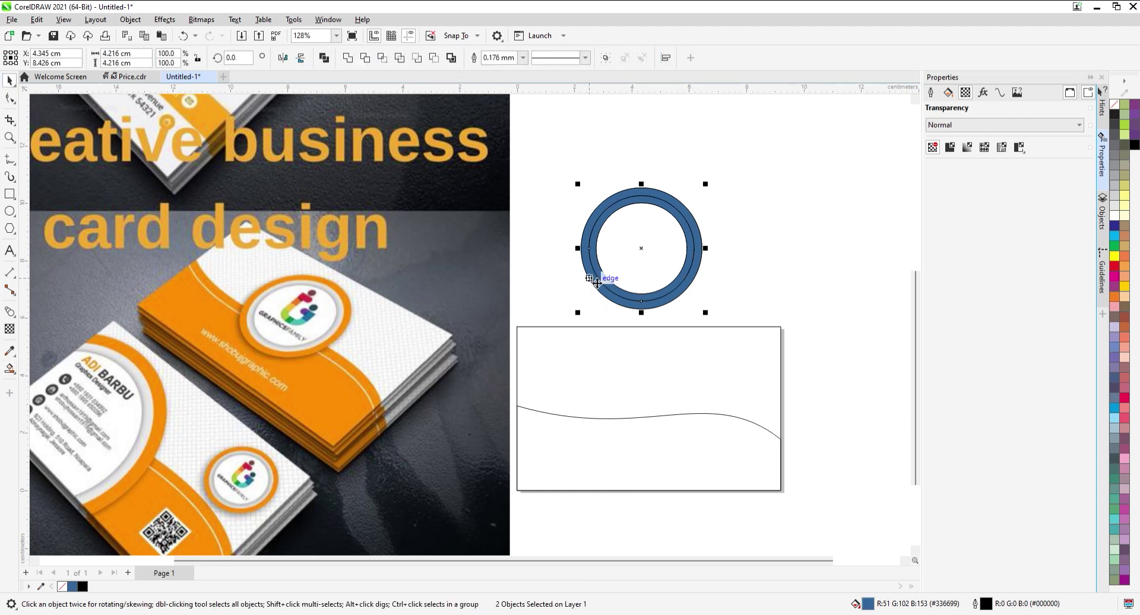
{"action": "left_click_drag", "start_coordinate": [675, 271], "coordinate": [685, 430]}
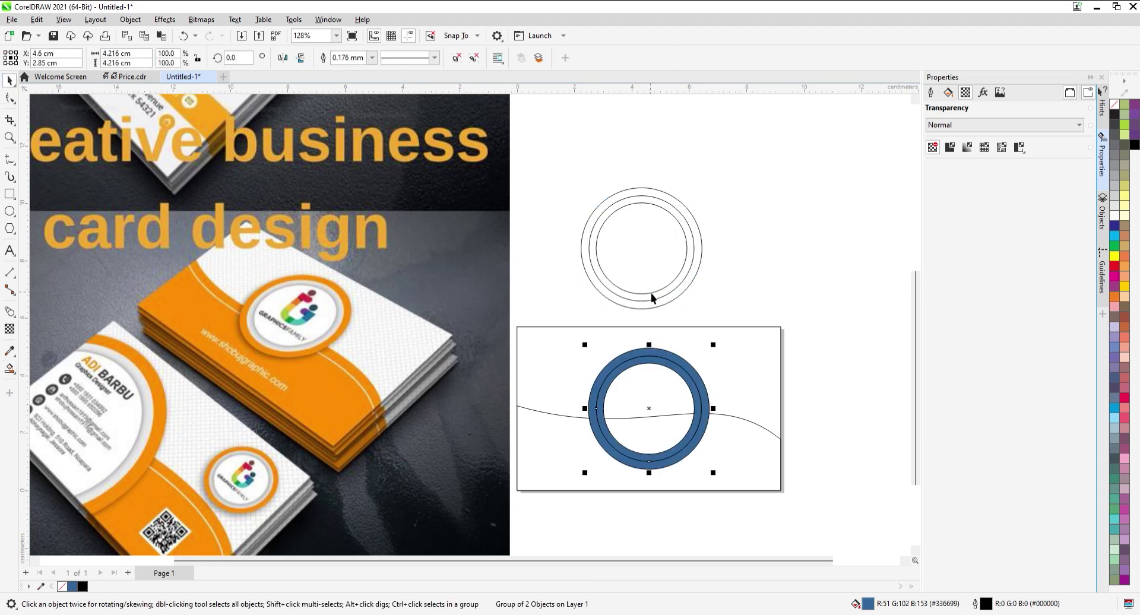
{"action": "scroll", "coordinate": [654, 383], "scroll_direction": "down", "scroll_amount": 1}
{"action": "scroll", "coordinate": [666, 380], "scroll_direction": "up", "scroll_amount": 2}
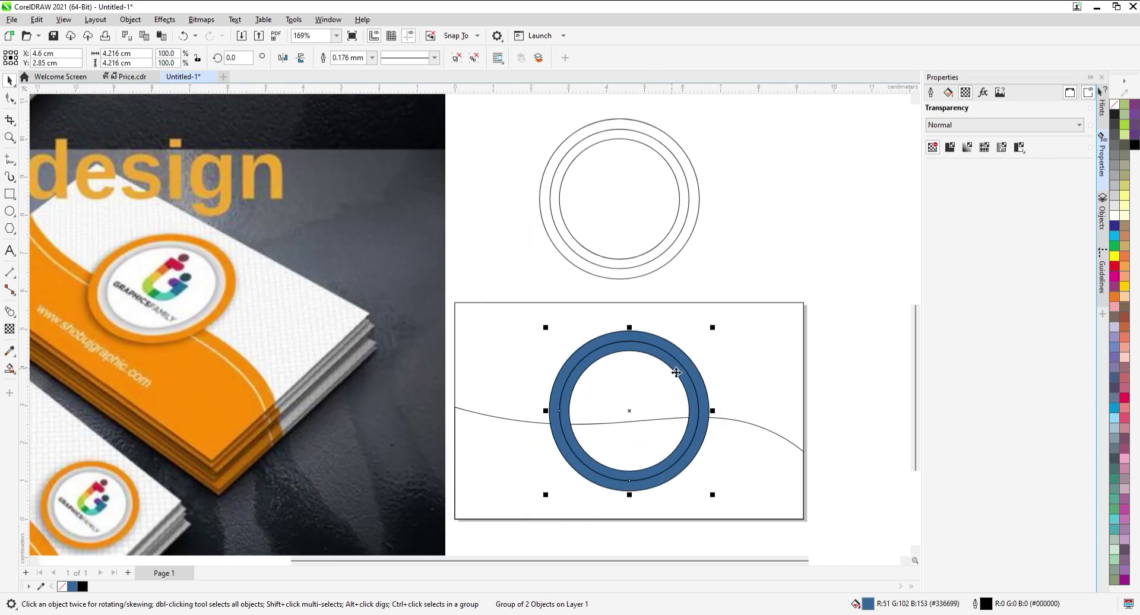
- Ungroup the two blue rings on the card and remove their outlines
{"action": "left_click", "coordinate": [683, 323]}
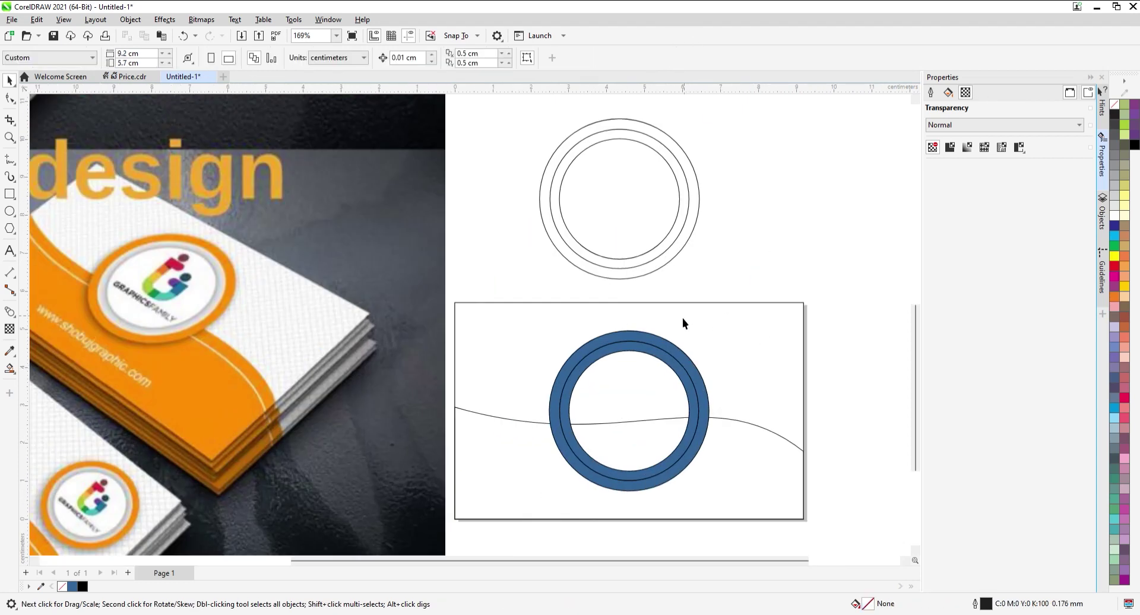
{"action": "left_click_drag", "start_coordinate": [627, 382], "coordinate": [759, 499]}
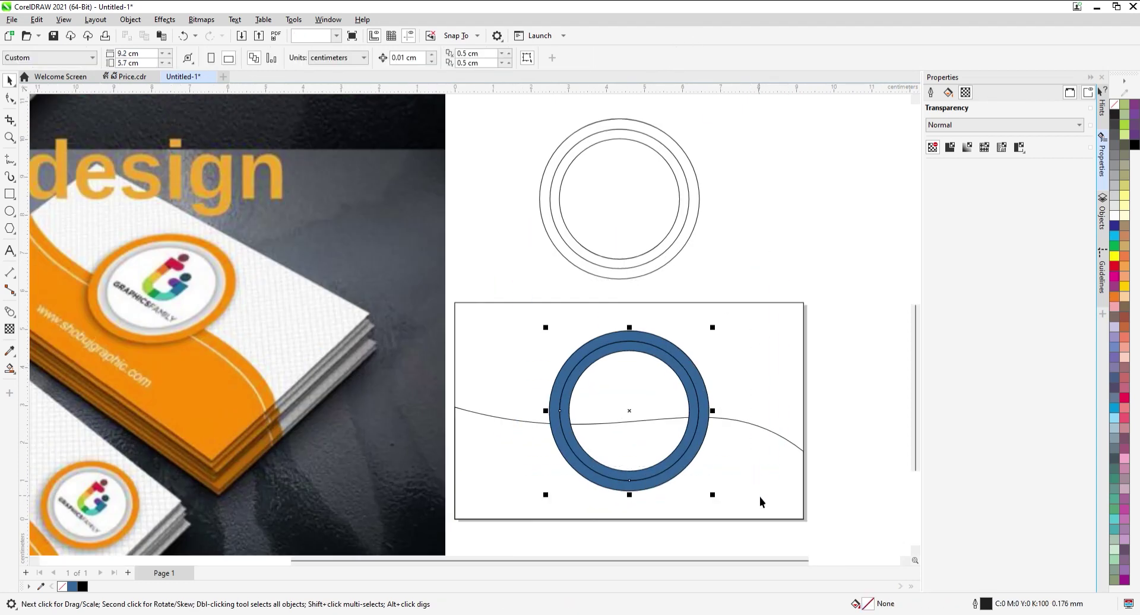
{"action": "right_click", "coordinate": [1114, 105]}
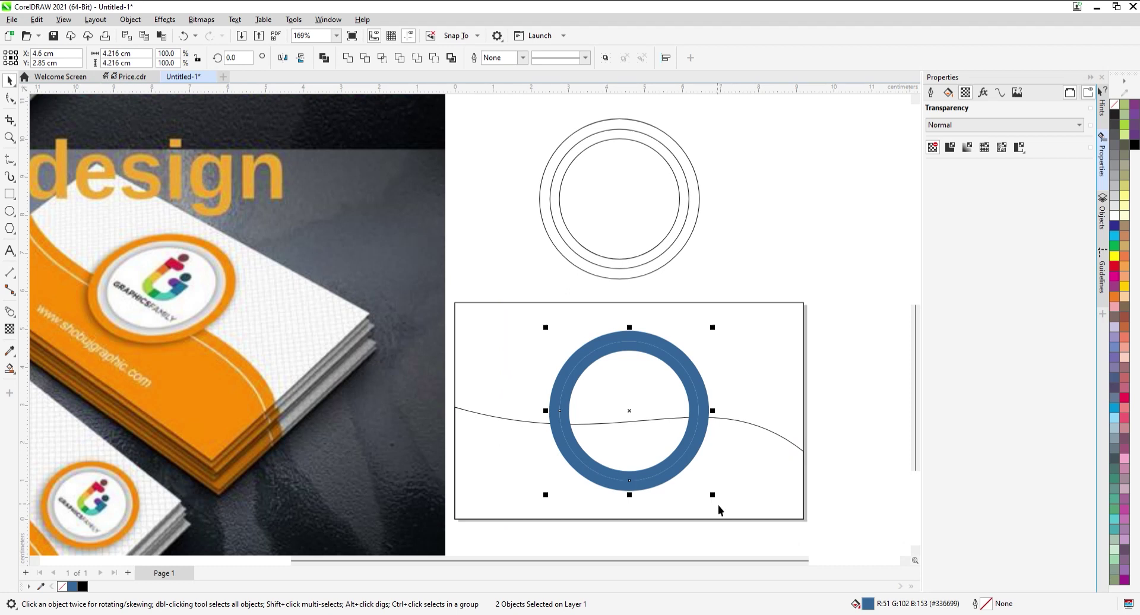
- Scale the two blue rings down together to about 3.65 cm and center them on the card again
{"action": "left_click_drag", "start_coordinate": [713, 495], "coordinate": [696, 502]}
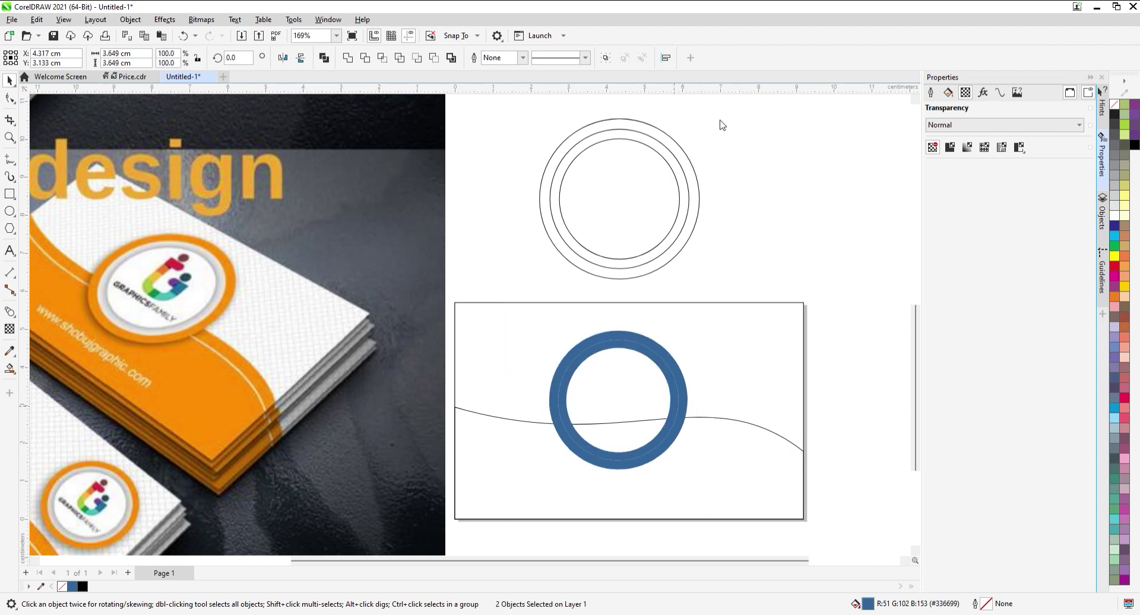
{"action": "key", "text": "ctrl+g"}
{"action": "left_click", "coordinate": [707, 363]}
{"action": "scroll", "coordinate": [681, 393], "scroll_direction": "up", "scroll_amount": 1}
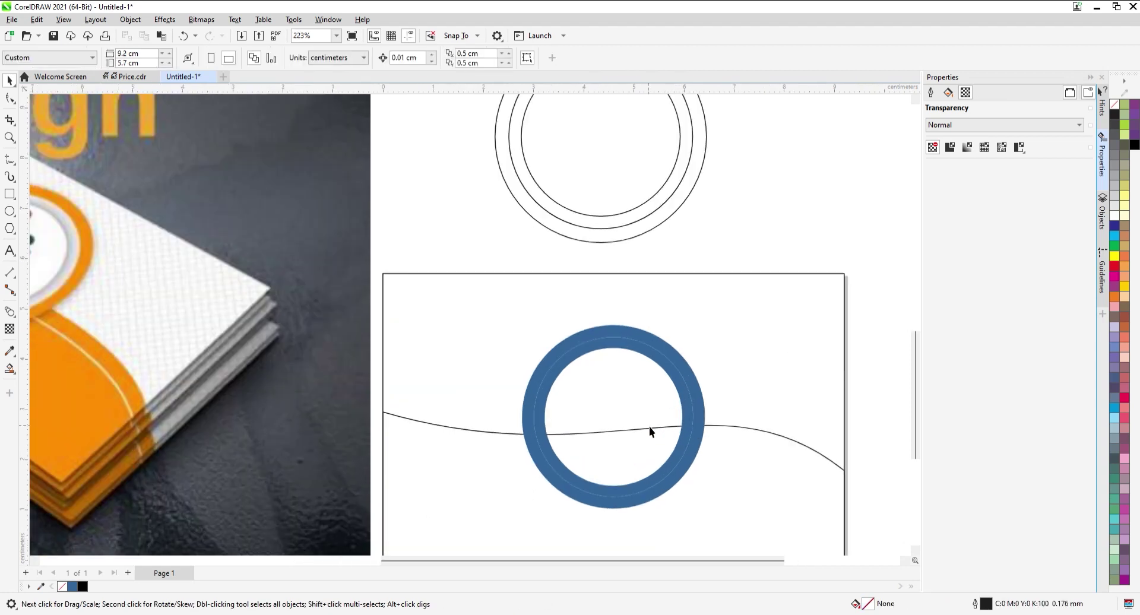
{"action": "scroll", "coordinate": [661, 385], "scroll_direction": "down", "scroll_amount": 2}
{"action": "left_click", "coordinate": [677, 386]}
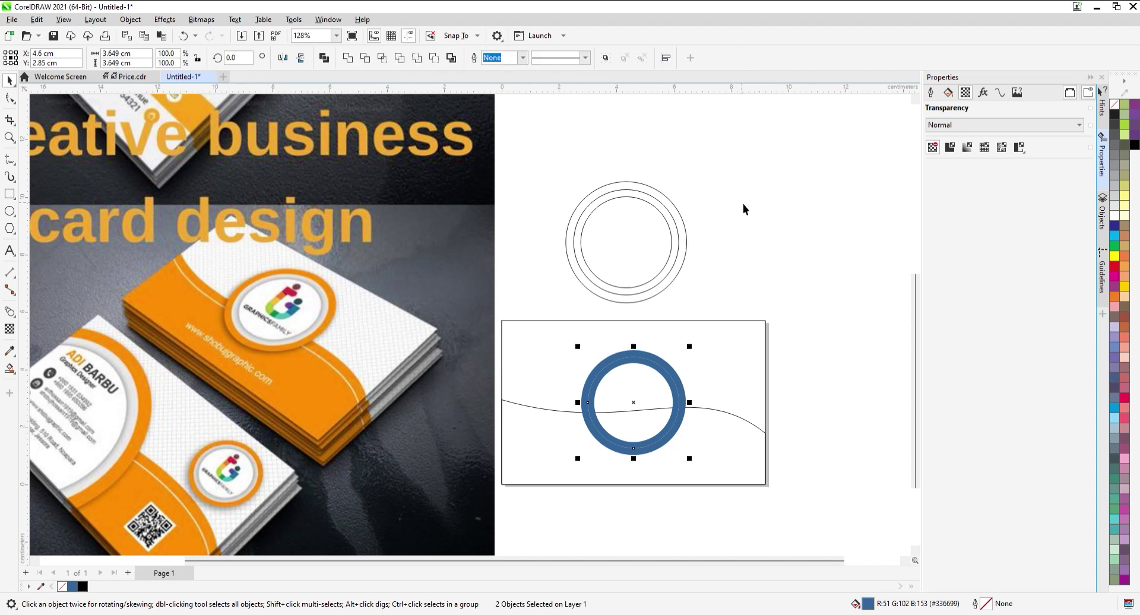
- Fill the outer ring with the orange sampled from the business card in the reference image
{"action": "left_click", "coordinate": [673, 398]}
{"action": "left_click", "coordinate": [683, 393]}
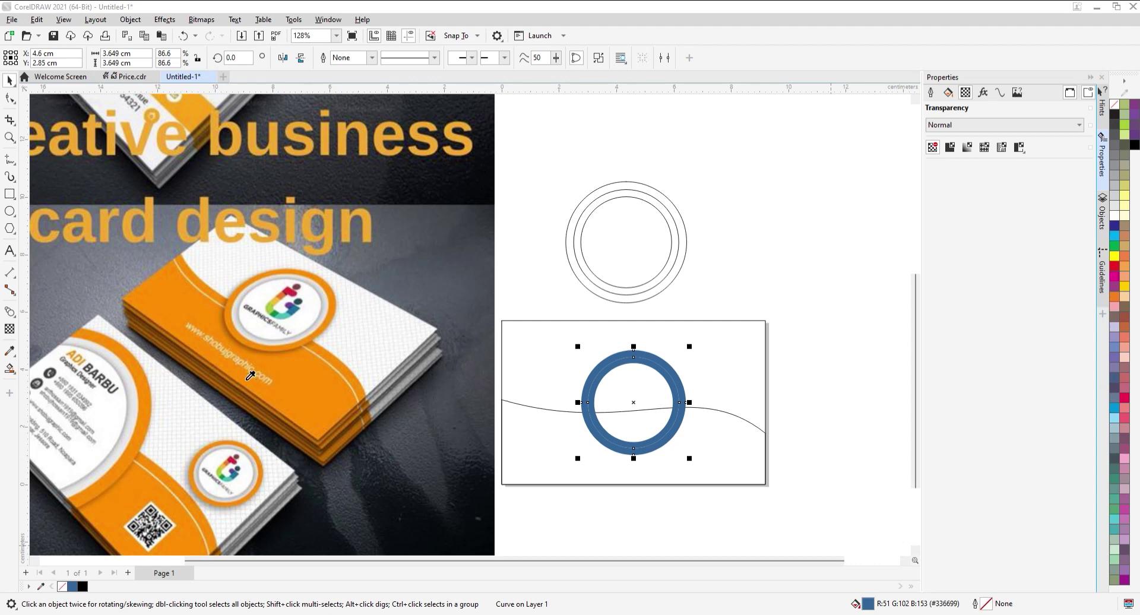
{"action": "left_click", "coordinate": [331, 391]}
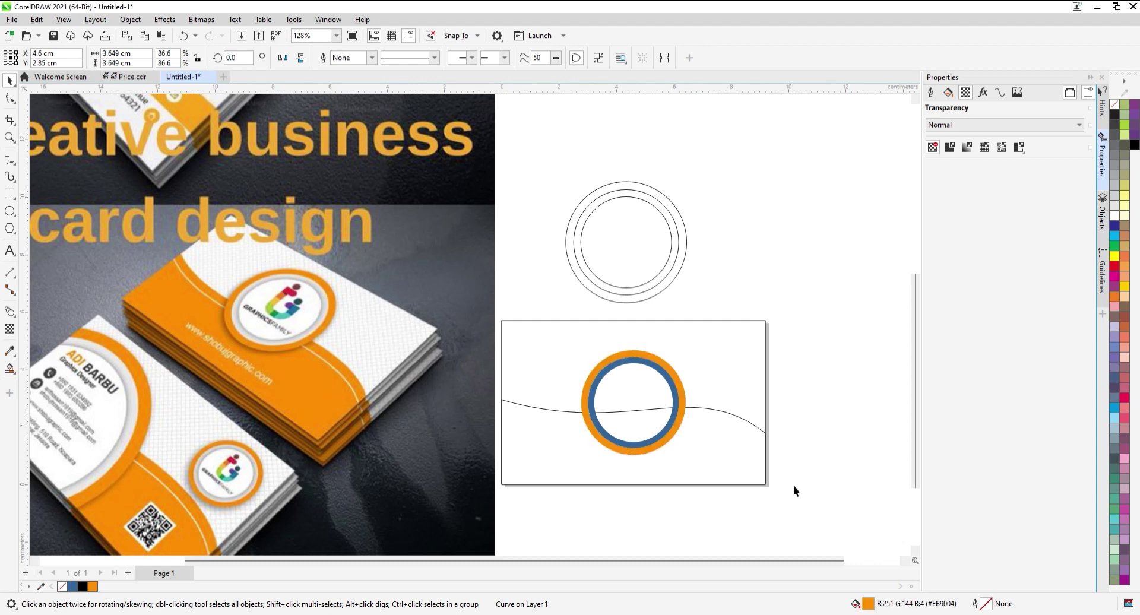
- Replace the inner ring's blue fill with a fountain fill blending light grey and white
{"action": "left_click", "coordinate": [697, 364]}
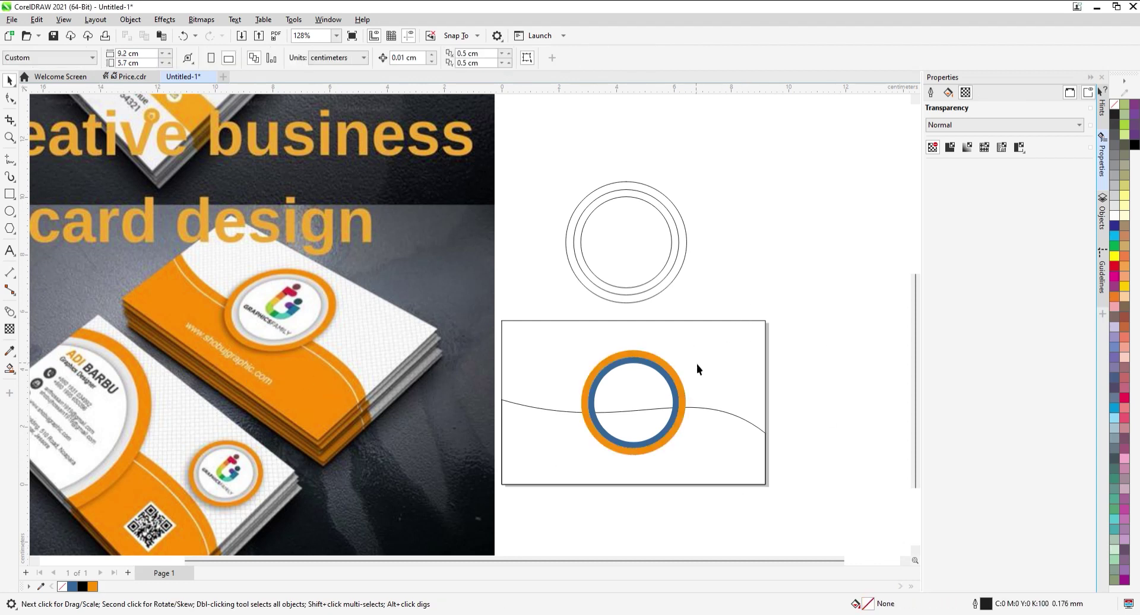
{"action": "left_click", "coordinate": [670, 385]}
{"action": "double_click", "coordinate": [868, 604]}
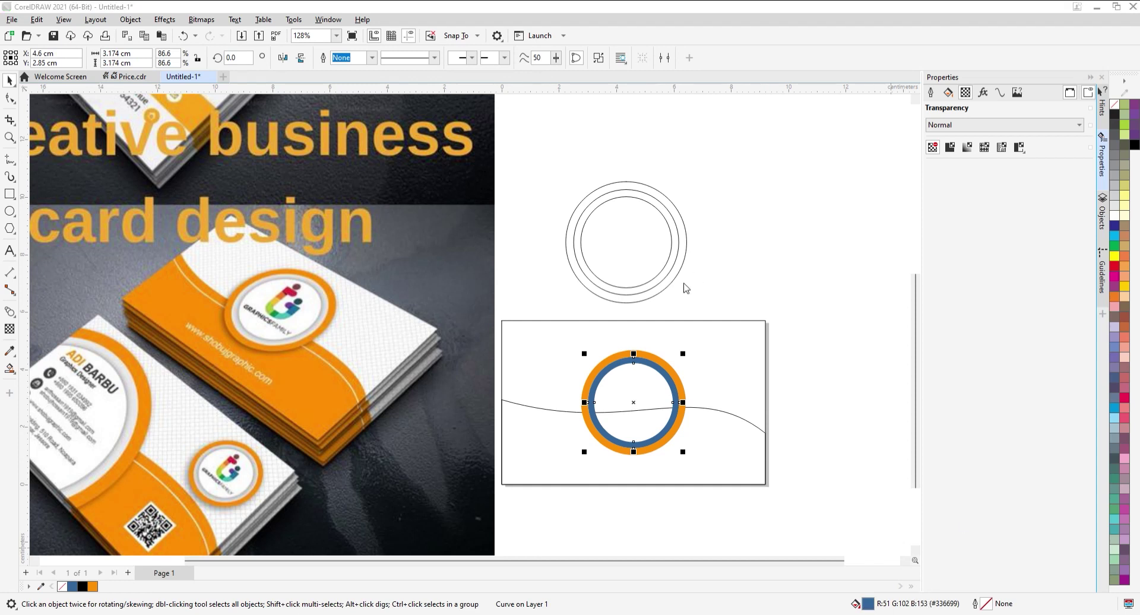
{"action": "left_click", "coordinate": [441, 158]}
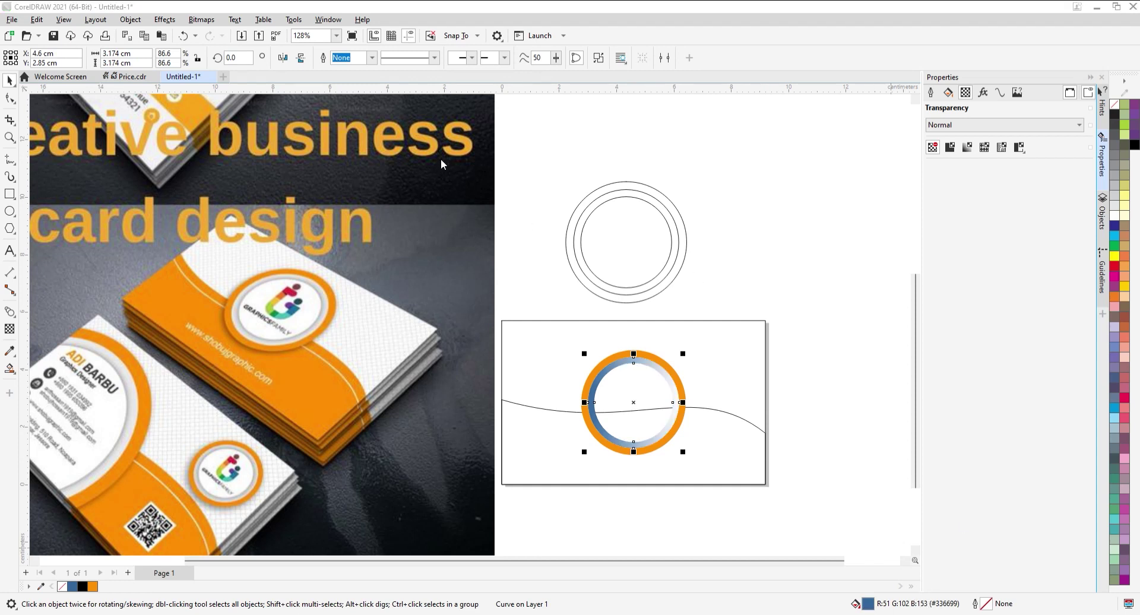
{"action": "left_click", "coordinate": [599, 220]}
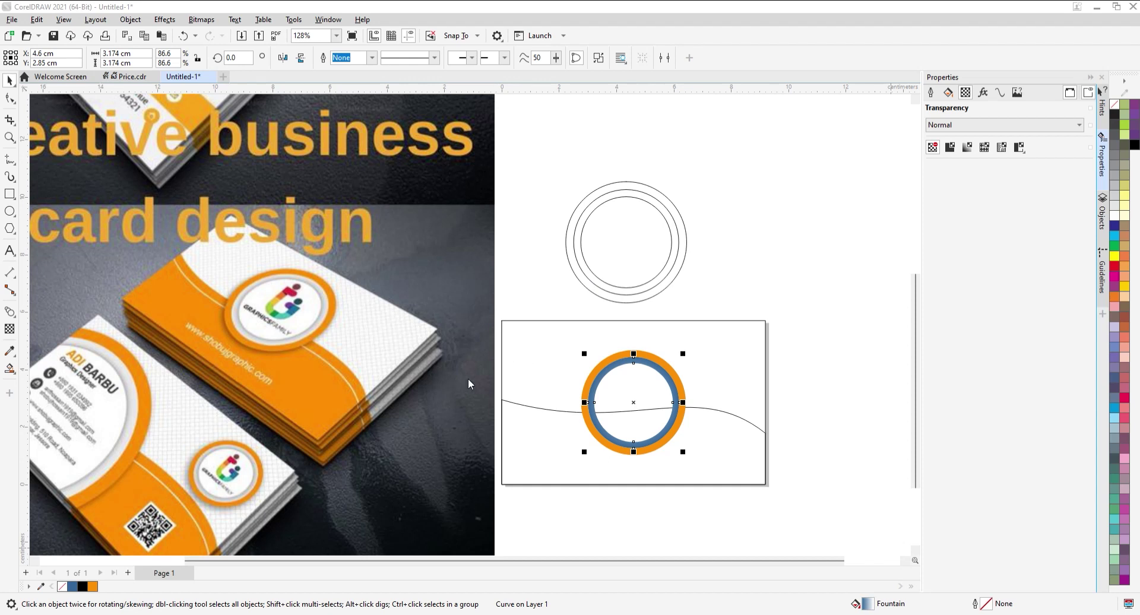
{"action": "left_click", "coordinate": [415, 392]}
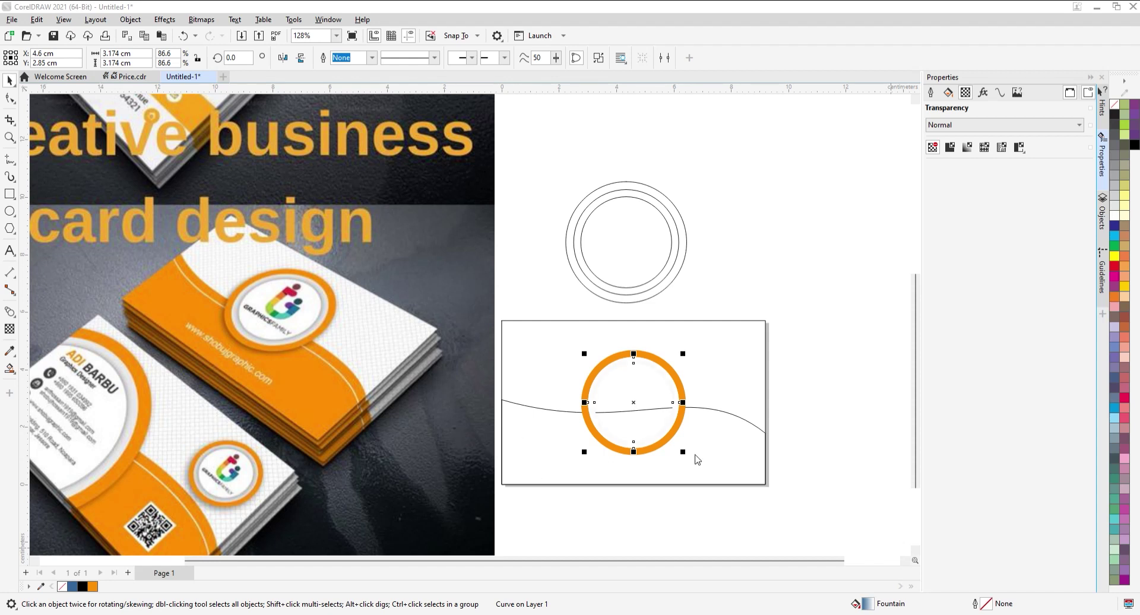
{"action": "left_click", "coordinate": [736, 465]}
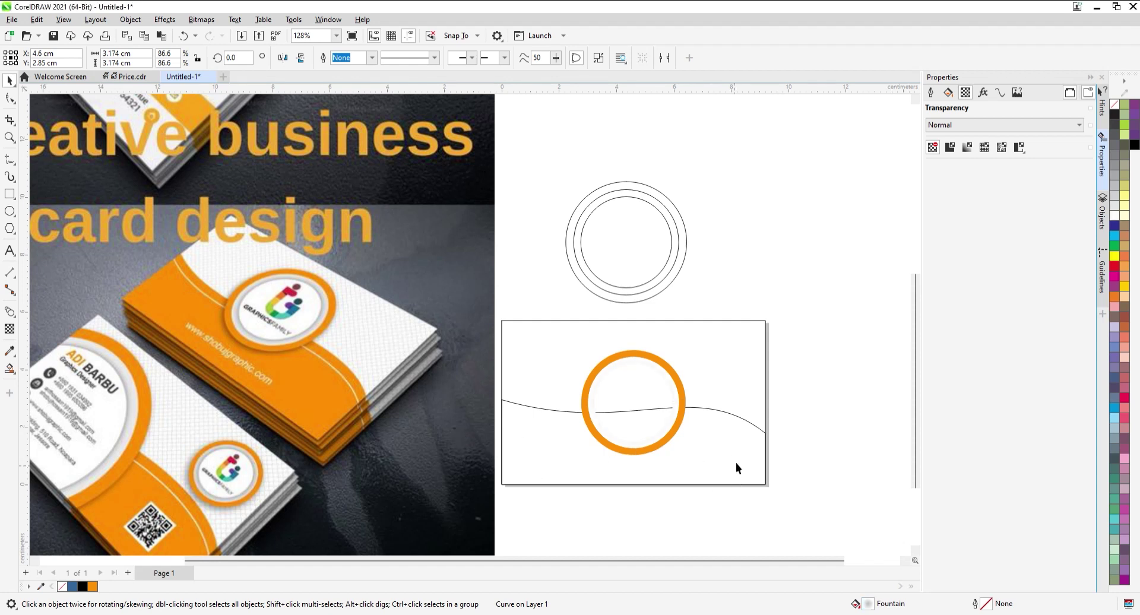
- Darken the grey in the inner ring's fountain fill for stronger shading
{"action": "left_click", "coordinate": [714, 357]}
{"action": "left_click", "coordinate": [680, 410]}
{"action": "scroll", "coordinate": [644, 429], "scroll_direction": "up", "scroll_amount": 2}
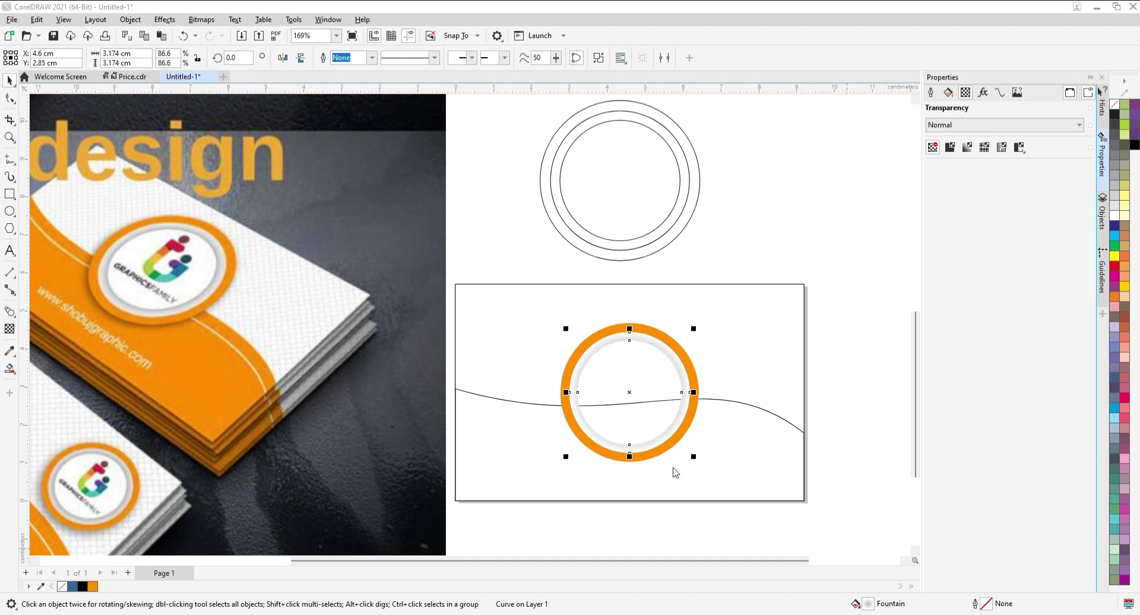
{"action": "scroll", "coordinate": [639, 356], "scroll_direction": "down", "scroll_amount": 4}
{"action": "scroll", "coordinate": [645, 398], "scroll_direction": "up", "scroll_amount": 3}
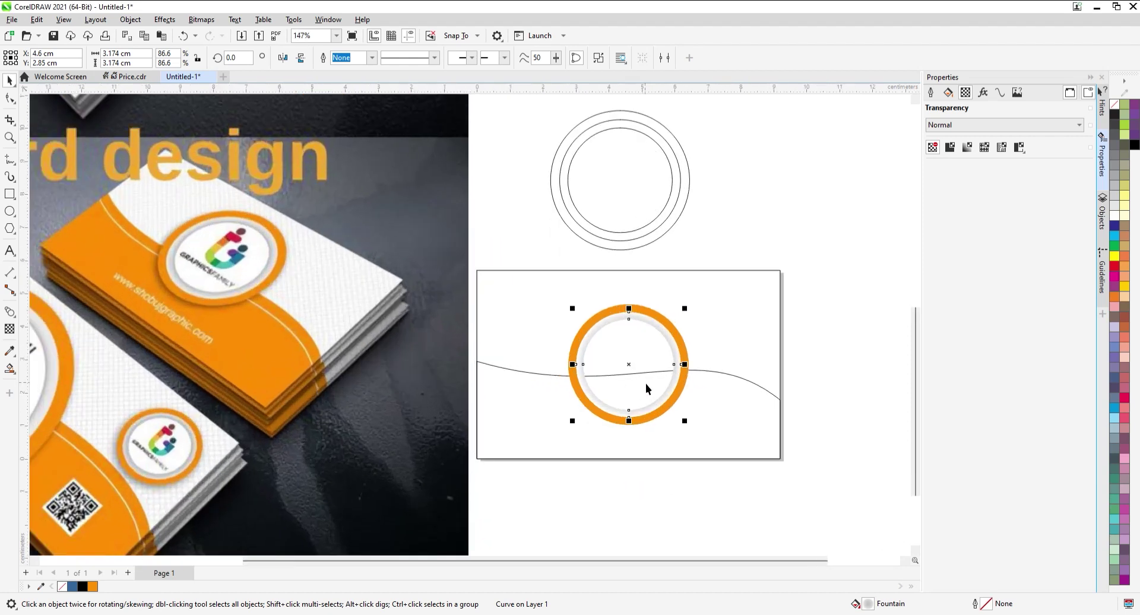
{"action": "left_click", "coordinate": [689, 263]}
{"action": "left_click", "coordinate": [678, 363]}
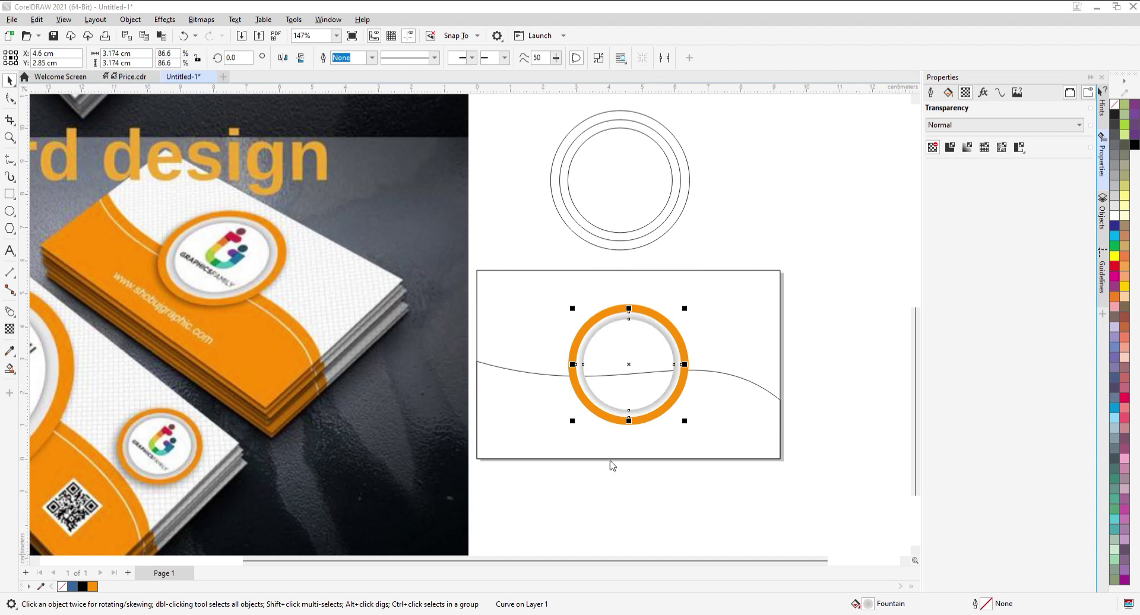
{"action": "left_click", "coordinate": [743, 487]}
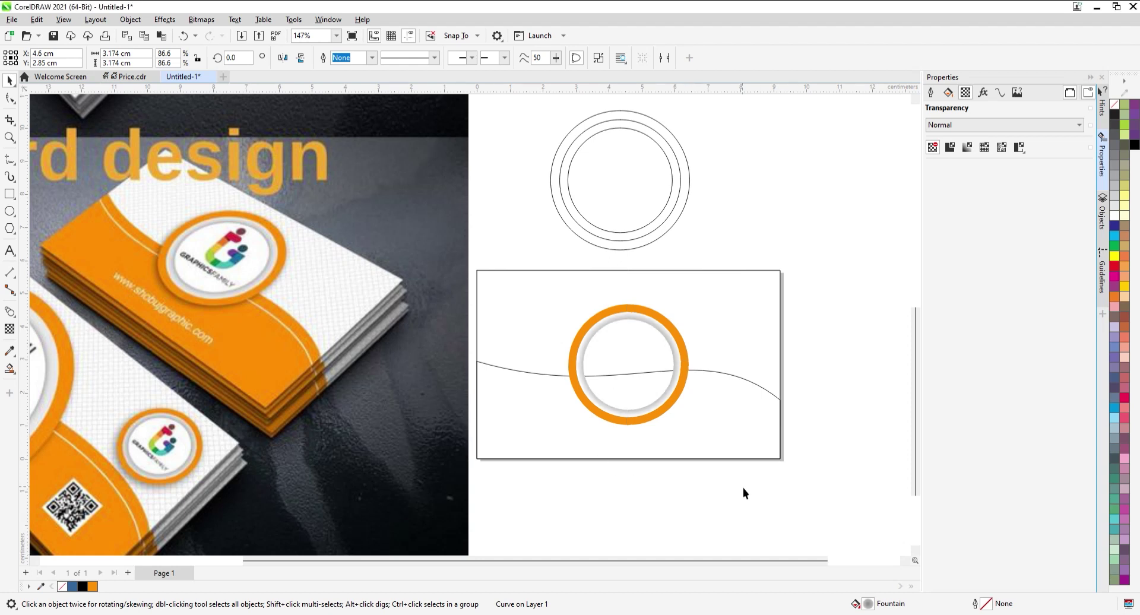
- Add a drop shadow to the outer orange ring, offset about 0.09 cm downward and slightly to the left
{"action": "left_click", "coordinate": [735, 215]}
{"action": "scroll", "coordinate": [678, 322], "scroll_direction": "down", "scroll_amount": 2}
{"action": "scroll", "coordinate": [672, 327], "scroll_direction": "up", "scroll_amount": 1}
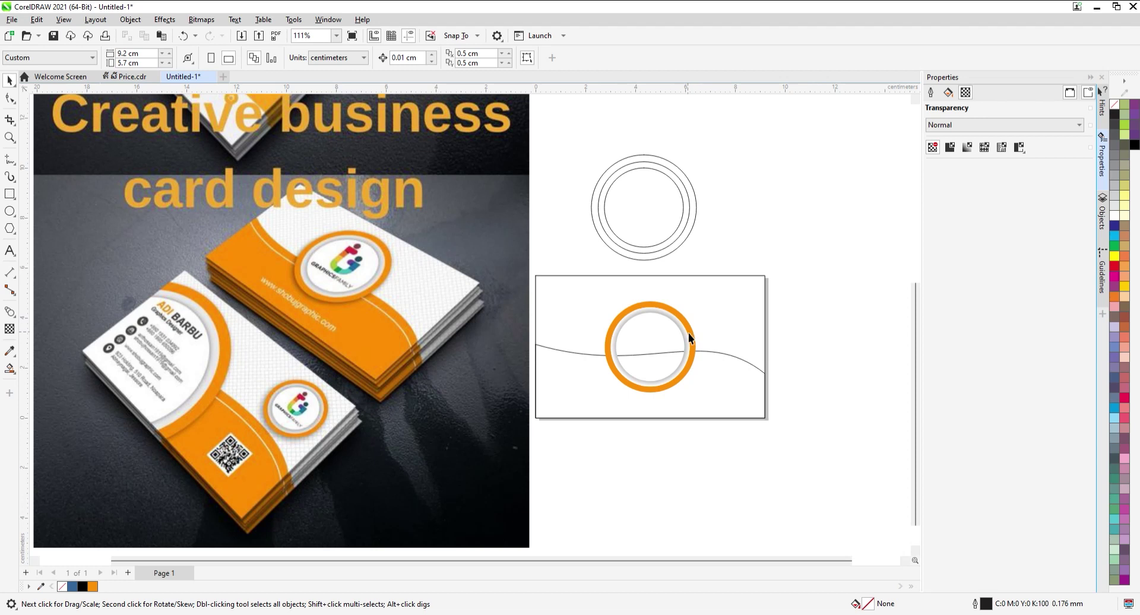
{"action": "left_click", "coordinate": [689, 339]}
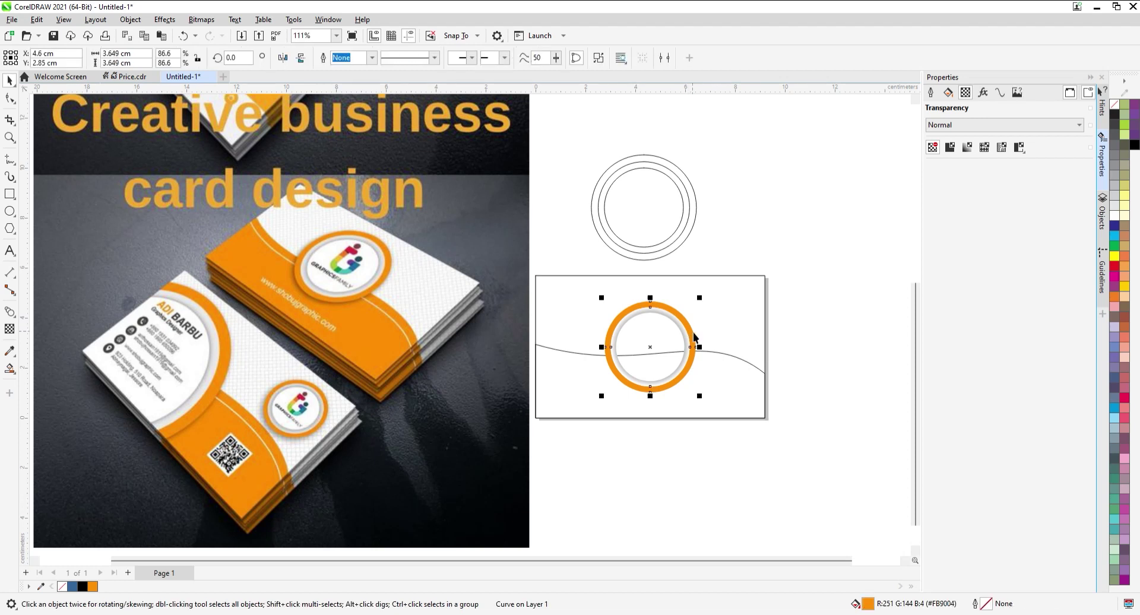
{"action": "left_click", "coordinate": [9, 331]}
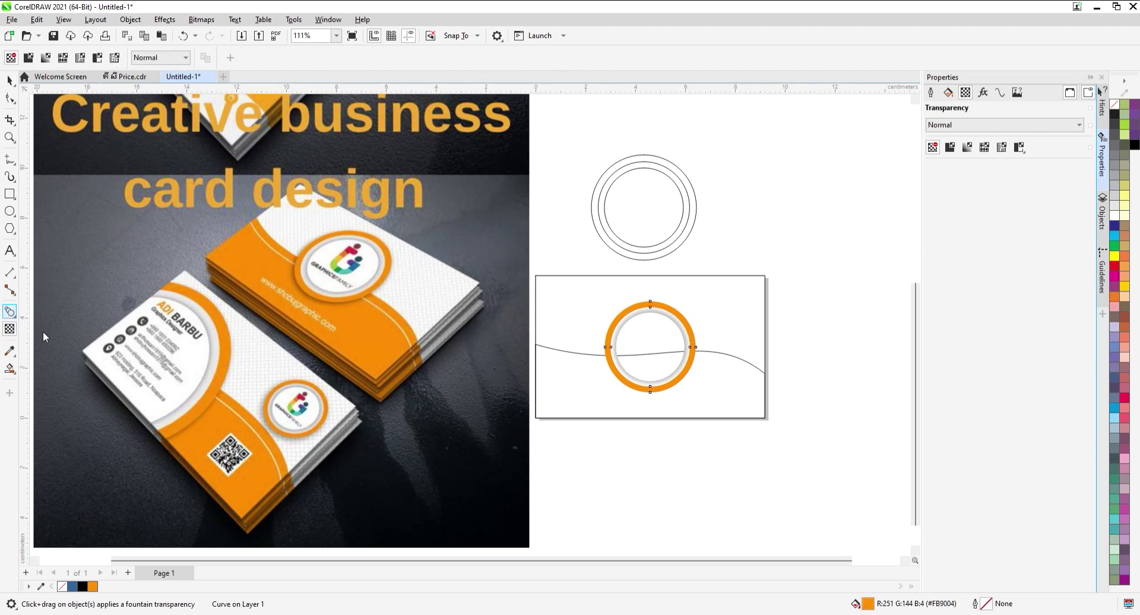
{"action": "left_click_drag", "start_coordinate": [654, 348], "coordinate": [643, 397]}
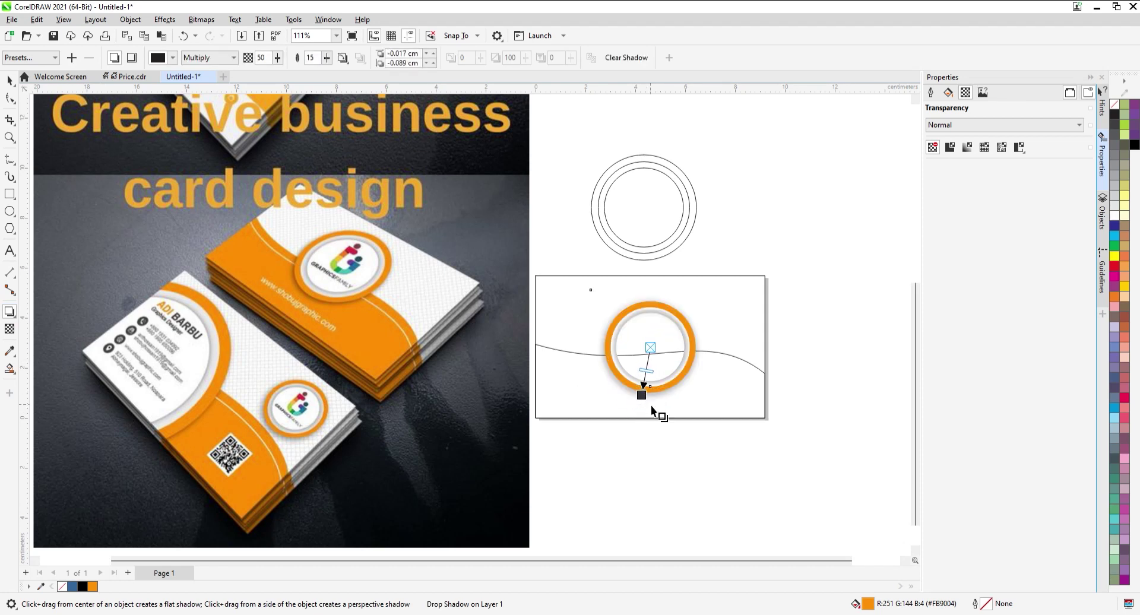
- Set the opacity of the orange ring's drop shadow to 79
{"action": "left_click", "coordinate": [278, 58]}
{"action": "left_click", "coordinate": [299, 70]}
{"action": "key", "text": "Return"}
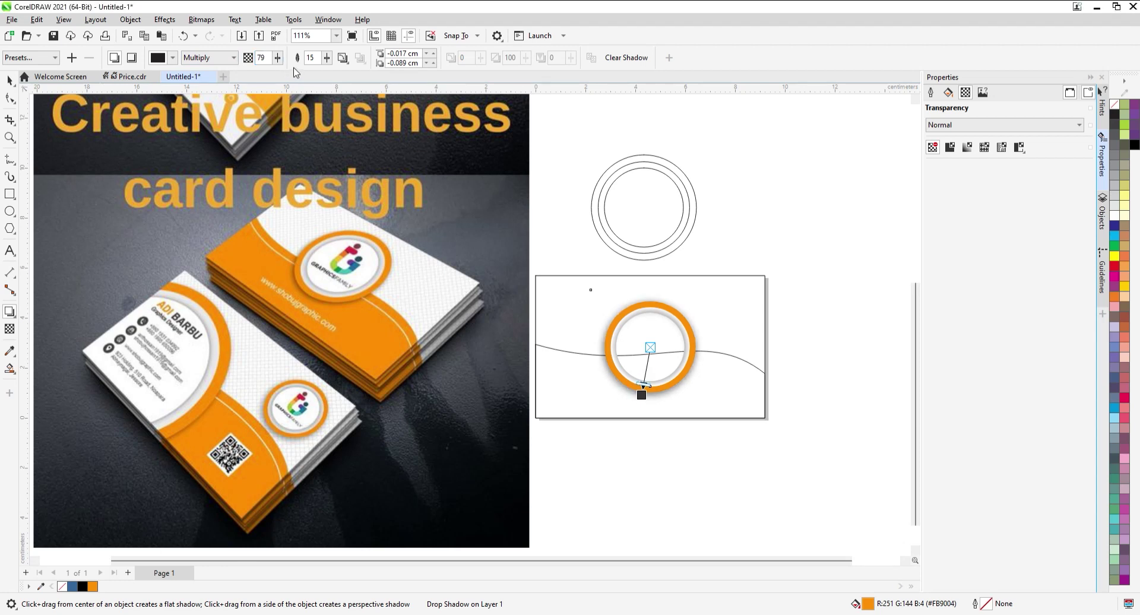
{"action": "left_click", "coordinate": [757, 172]}
{"action": "left_click", "coordinate": [9, 80]}
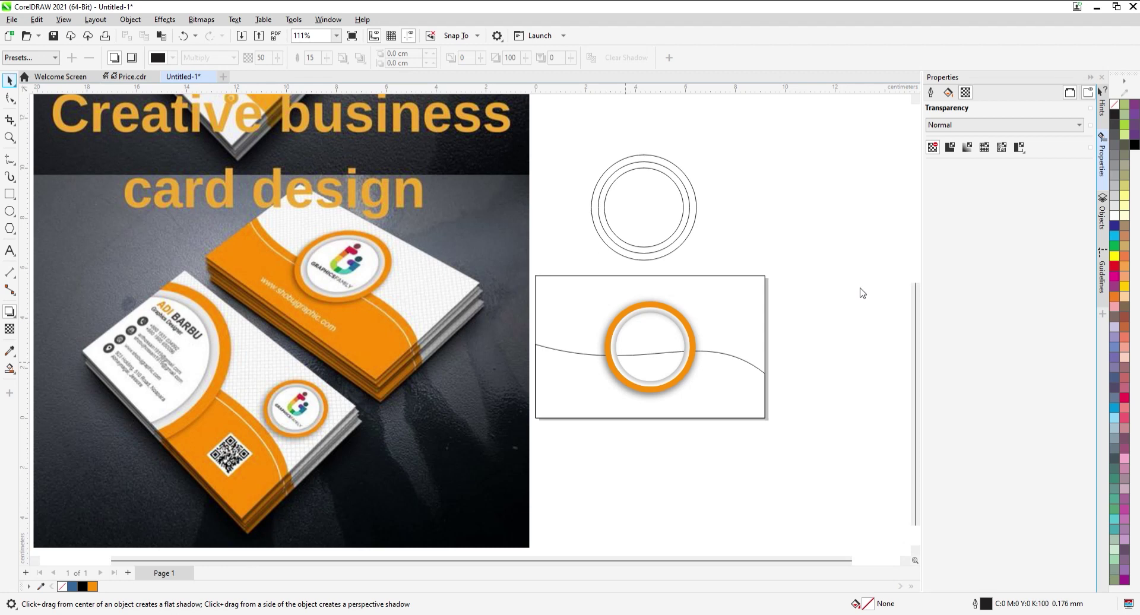
{"action": "left_click", "coordinate": [8, 81]}
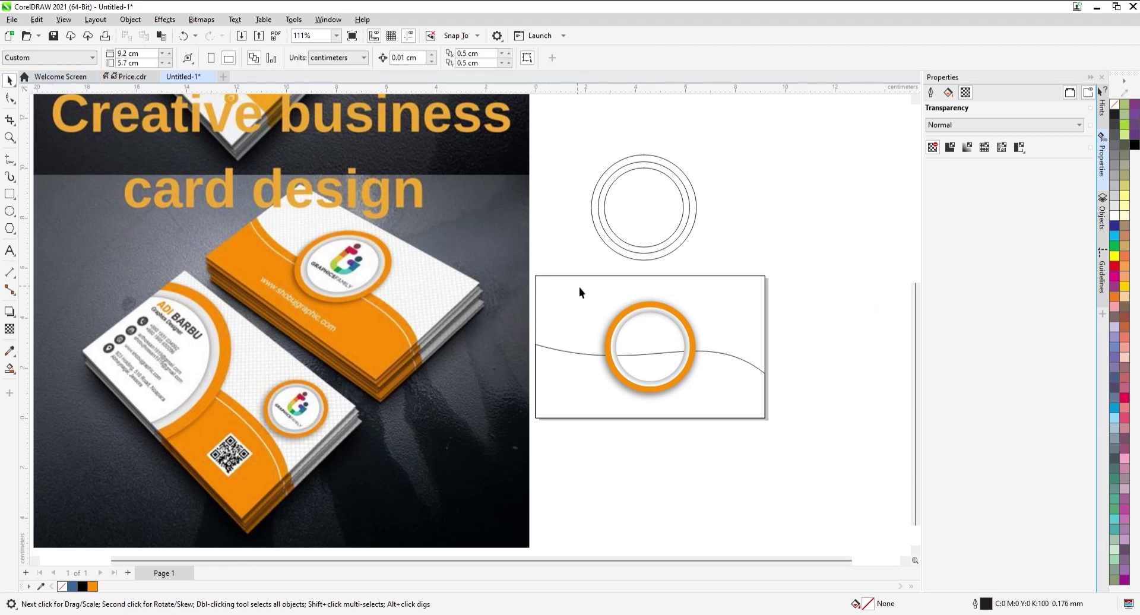
- Move both rings and their shadow off the card to the free space beside the outlined circles
{"action": "left_click_drag", "start_coordinate": [681, 408], "coordinate": [715, 416]}
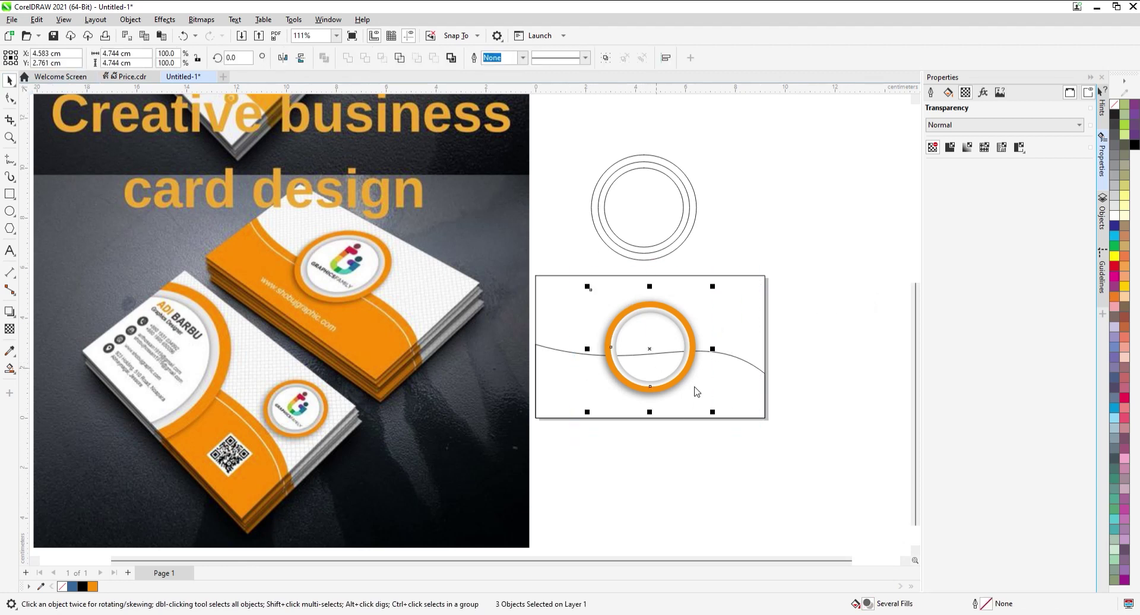
{"action": "left_click_drag", "start_coordinate": [657, 372], "coordinate": [763, 203]}
- Copy the wavy lower panel with its top edge lowered to a height of about 2.74 cm
{"action": "left_click", "coordinate": [668, 376]}
{"action": "scroll", "coordinate": [653, 357], "scroll_direction": "up", "scroll_amount": 2}
{"action": "left_click_drag", "start_coordinate": [652, 334], "coordinate": [651, 340]}
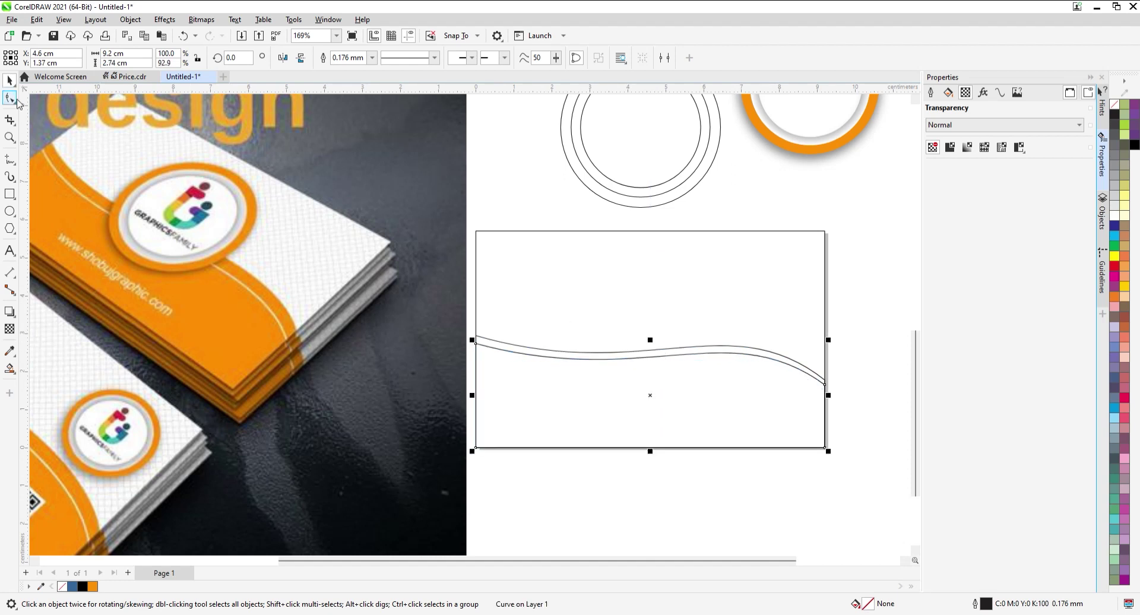
- Nudge the right end node of the shorter panel's wavy edge slightly upward
{"action": "left_click", "coordinate": [17, 101]}
{"action": "scroll", "coordinate": [847, 405], "scroll_direction": "up", "scroll_amount": 2}
{"action": "left_click_drag", "start_coordinate": [812, 376], "coordinate": [808, 374]}
{"action": "scroll", "coordinate": [807, 373], "scroll_direction": "up", "scroll_amount": 2}
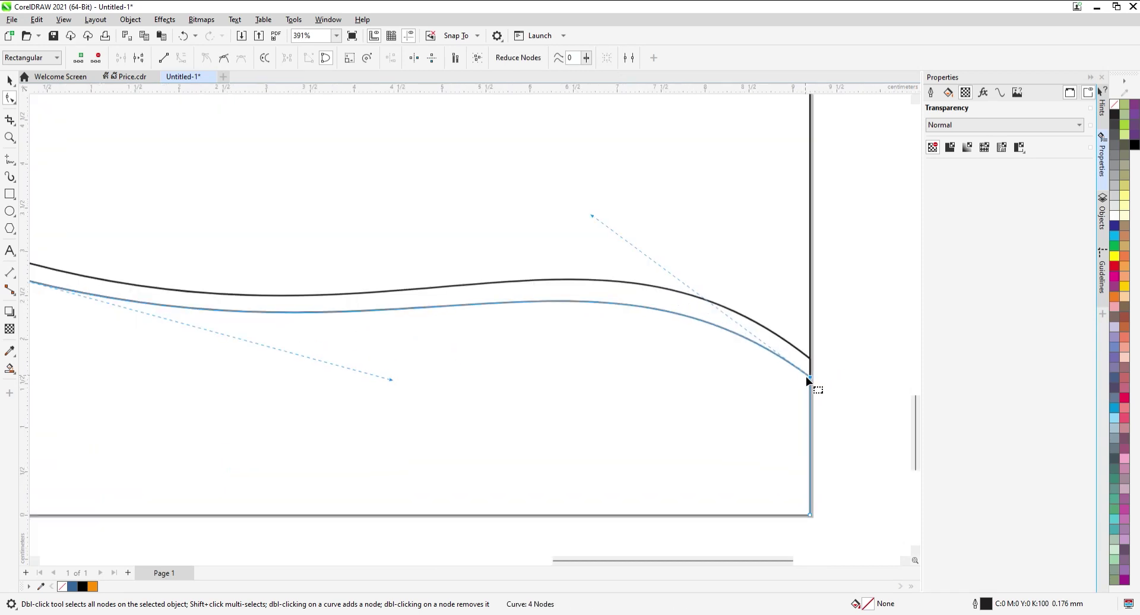
{"action": "left_click_drag", "start_coordinate": [809, 376], "coordinate": [809, 374]}
{"action": "scroll", "coordinate": [842, 362], "scroll_direction": "down", "scroll_amount": 4}
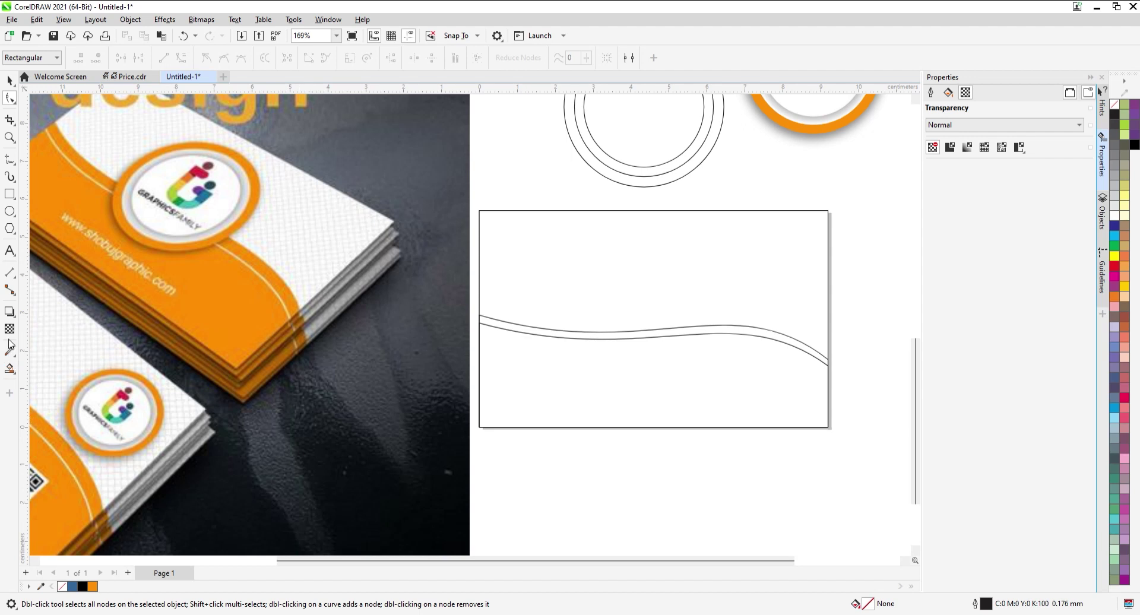
- Smart-fill the narrow gap between the two wavy curves to create a blue band
{"action": "left_click", "coordinate": [53, 389]}
{"action": "left_click", "coordinate": [510, 332]}
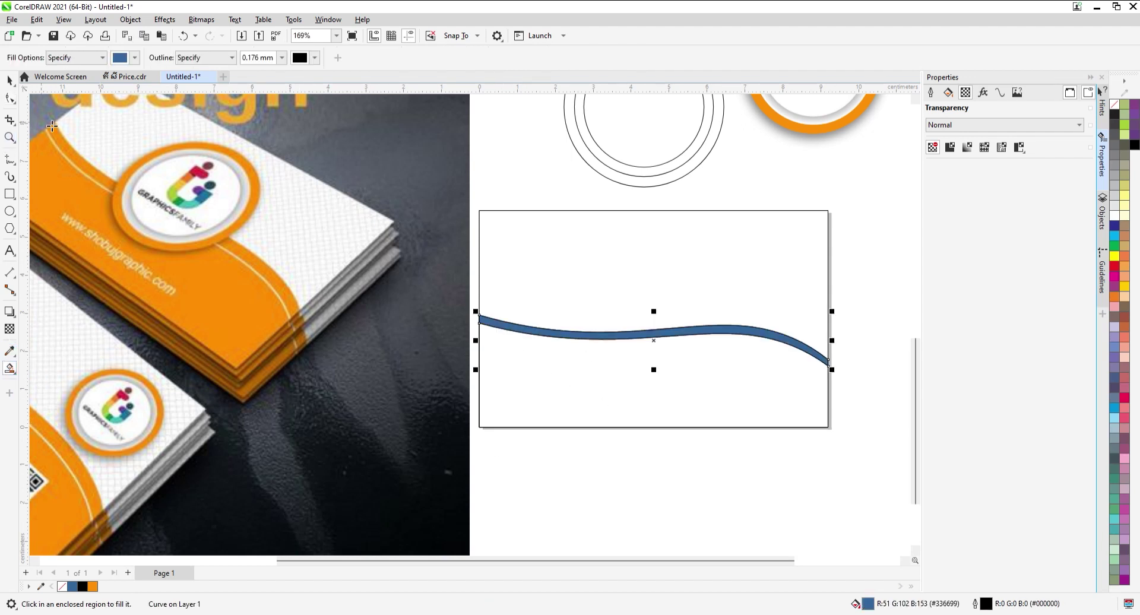
{"action": "left_click", "coordinate": [9, 79]}
{"action": "scroll", "coordinate": [648, 367], "scroll_direction": "down", "scroll_amount": 1}
{"action": "scroll", "coordinate": [677, 364], "scroll_direction": "up", "scroll_amount": 1}
{"action": "scroll", "coordinate": [673, 364], "scroll_direction": "down", "scroll_amount": 1}
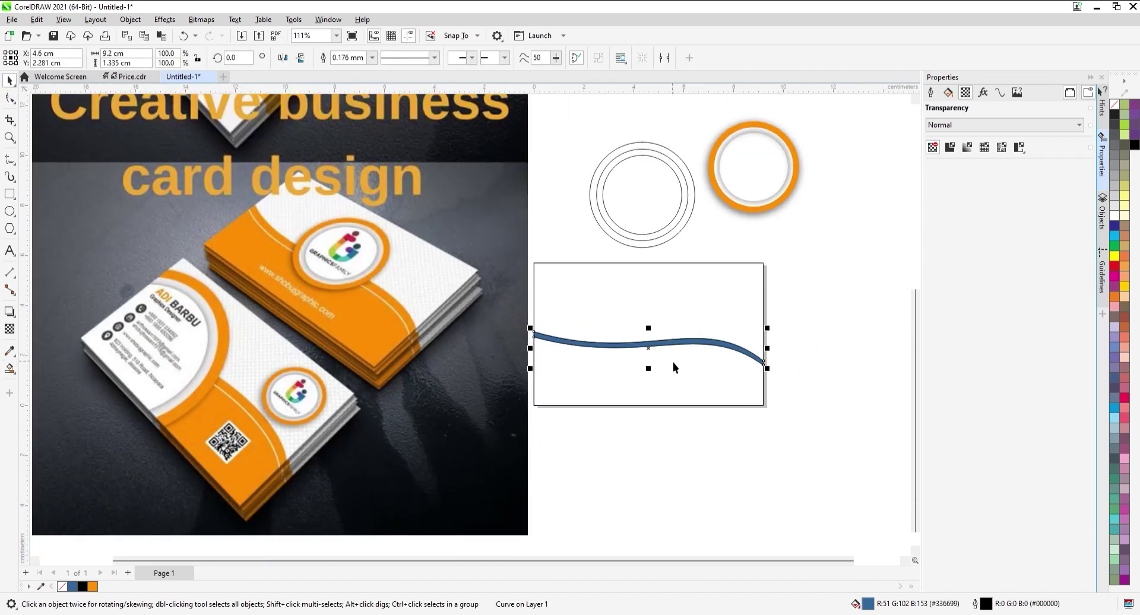
- Move the blue band up clear of the wavy panels and delete the taller panel behind it
{"action": "left_click", "coordinate": [750, 349]}
{"action": "scroll", "coordinate": [739, 341], "scroll_direction": "up", "scroll_amount": 1}
{"action": "left_click", "coordinate": [706, 348]}
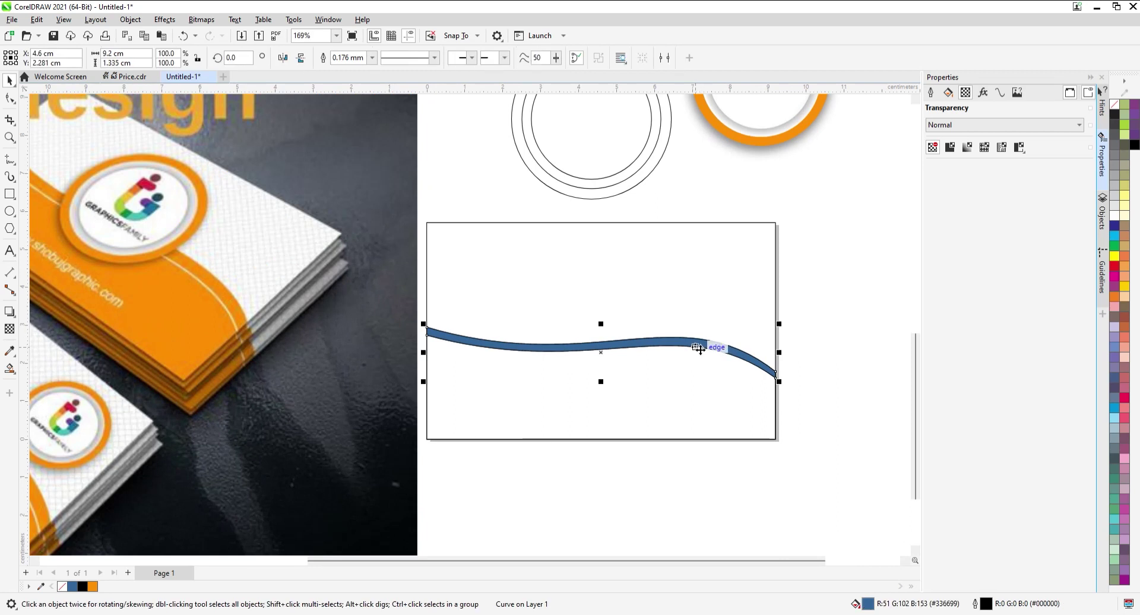
{"action": "scroll", "coordinate": [693, 349], "scroll_direction": "up", "scroll_amount": 1}
{"action": "left_click_drag", "start_coordinate": [695, 349], "coordinate": [692, 317]}
{"action": "left_click", "coordinate": [685, 346]}
{"action": "left_click", "coordinate": [685, 335]}
{"action": "key", "text": "Delete"}
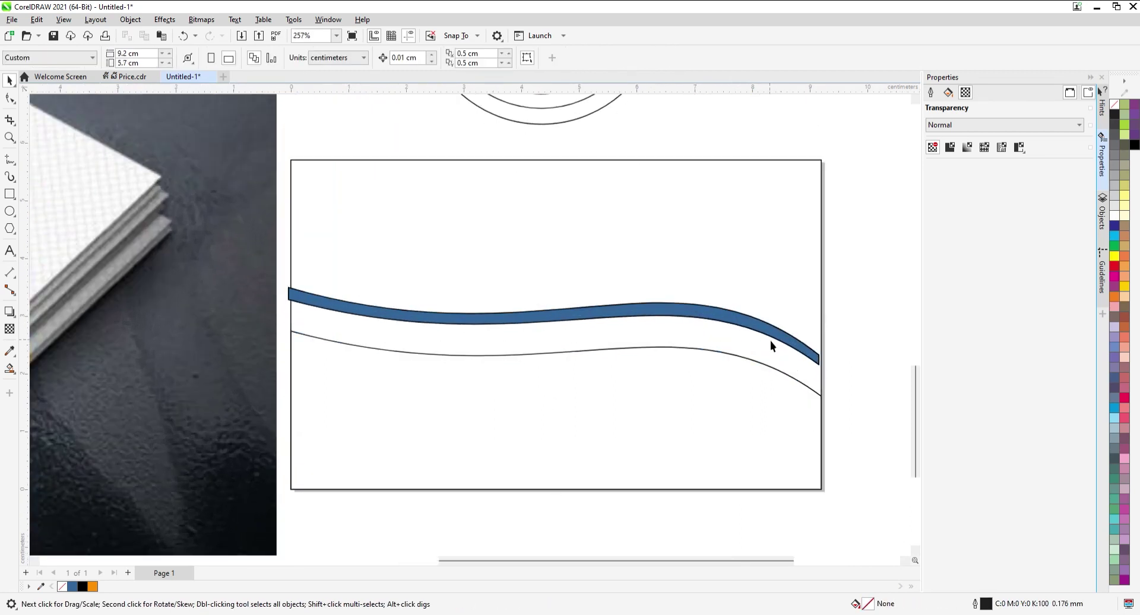
- Fill the wavy band and the lower panel with the document's orange (#FB9004) and remove their outlines
{"action": "left_click", "coordinate": [671, 312]}
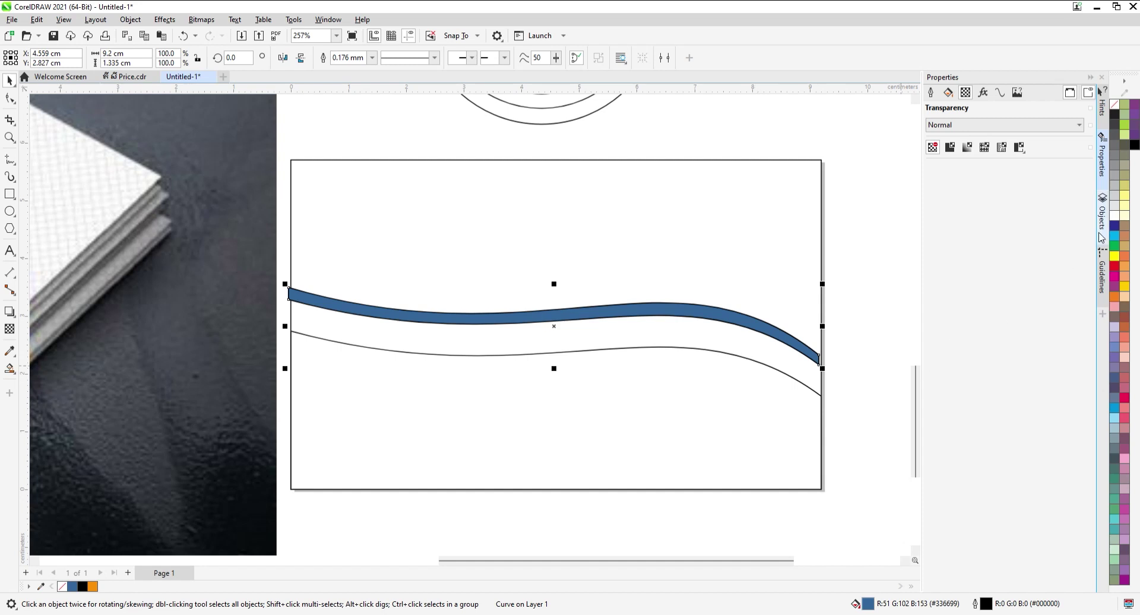
{"action": "right_click", "coordinate": [1116, 106]}
{"action": "scroll", "coordinate": [831, 346], "scroll_direction": "down", "scroll_amount": 1}
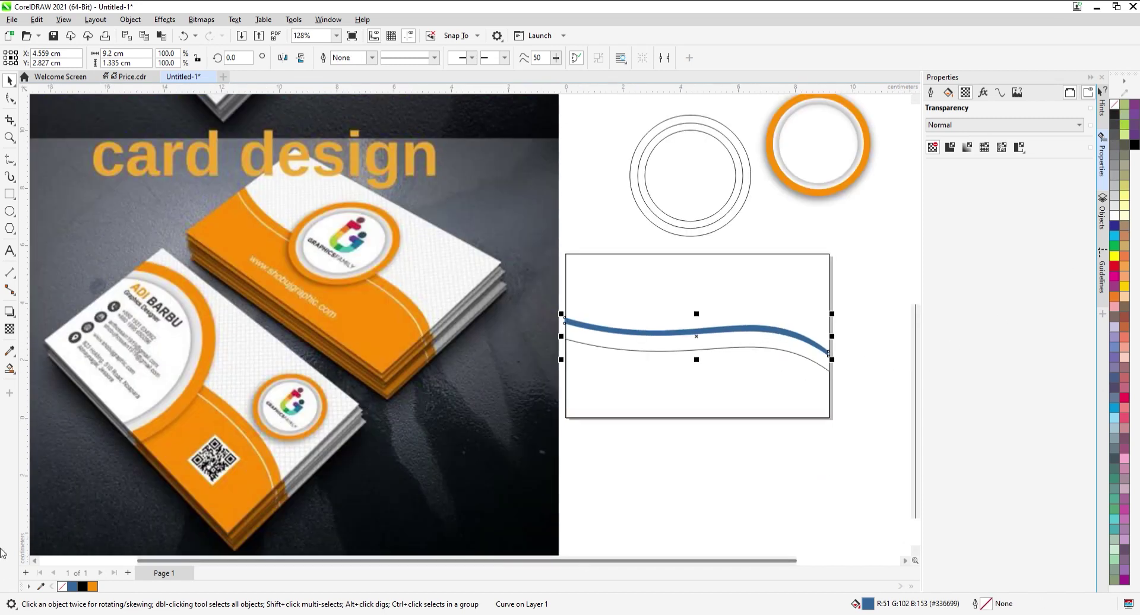
{"action": "left_click", "coordinate": [92, 587]}
{"action": "left_click", "coordinate": [707, 402], "text": "shift"}
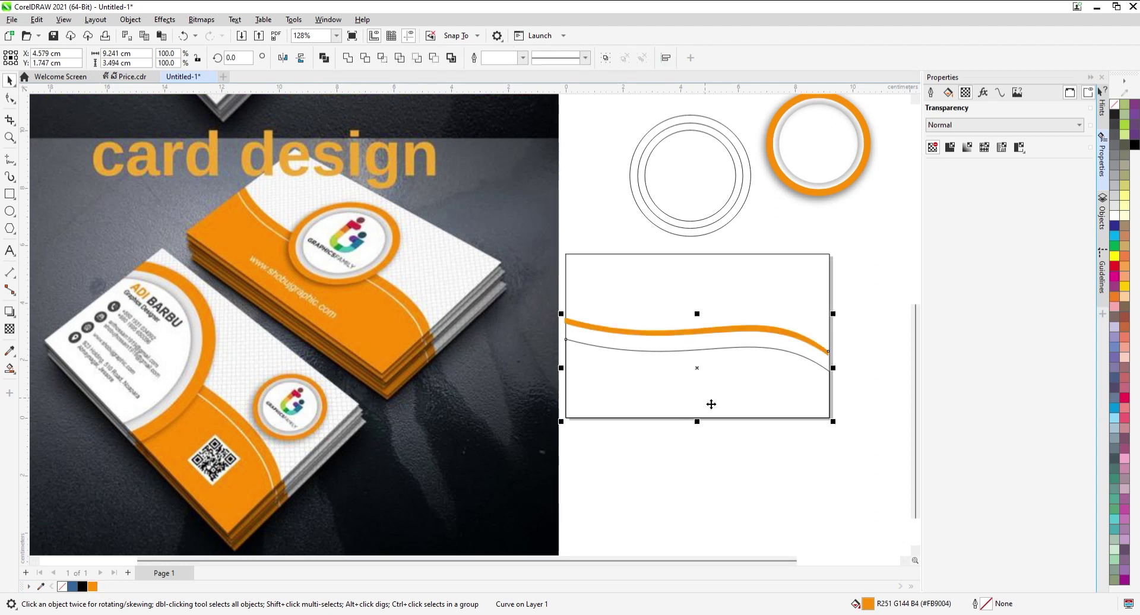
{"action": "left_click", "coordinate": [93, 587]}
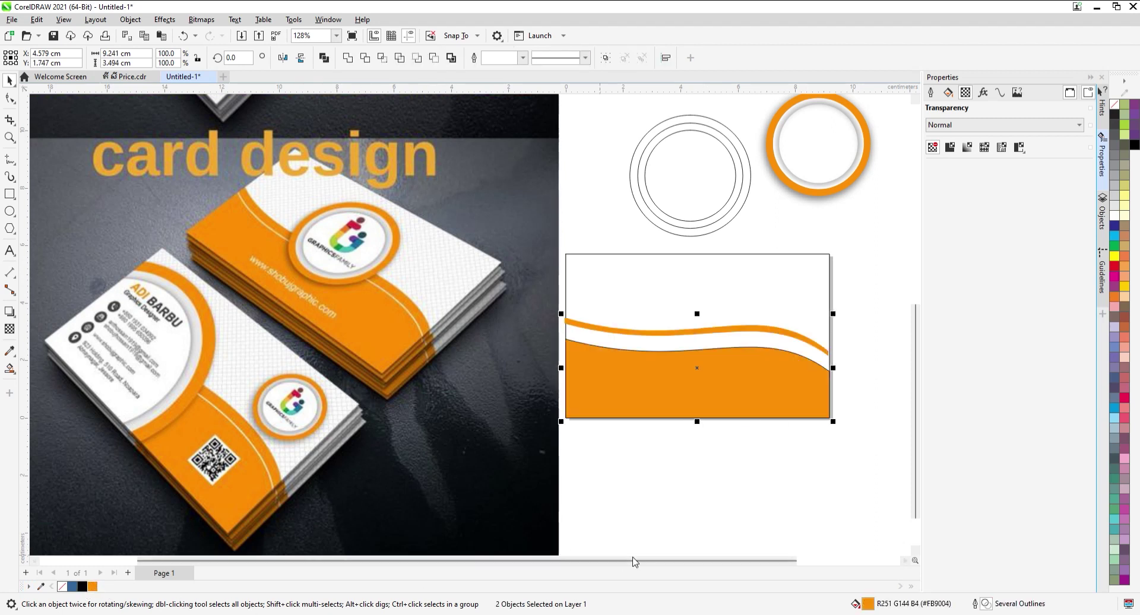
{"action": "right_click", "coordinate": [1114, 104]}
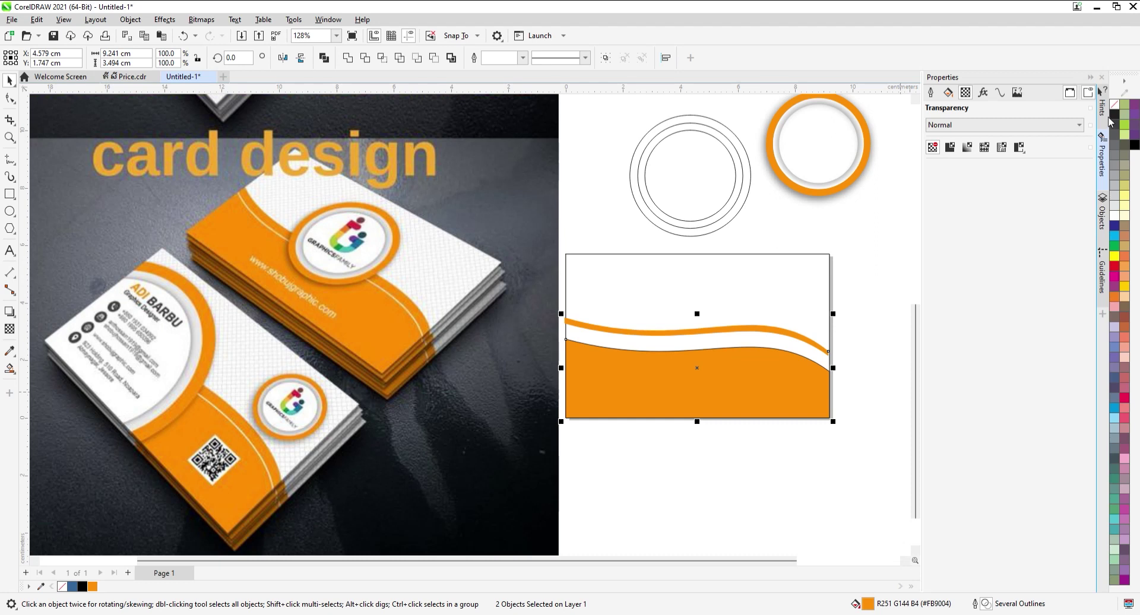
{"action": "left_click", "coordinate": [847, 327]}
- Move the orange band down onto the lower panel's wavy edge, leaving only a thin white stripe between them
{"action": "scroll", "coordinate": [787, 339], "scroll_direction": "up", "scroll_amount": 2}
{"action": "left_click", "coordinate": [784, 327]}
{"action": "scroll", "coordinate": [613, 341], "scroll_direction": "down", "scroll_amount": 2}
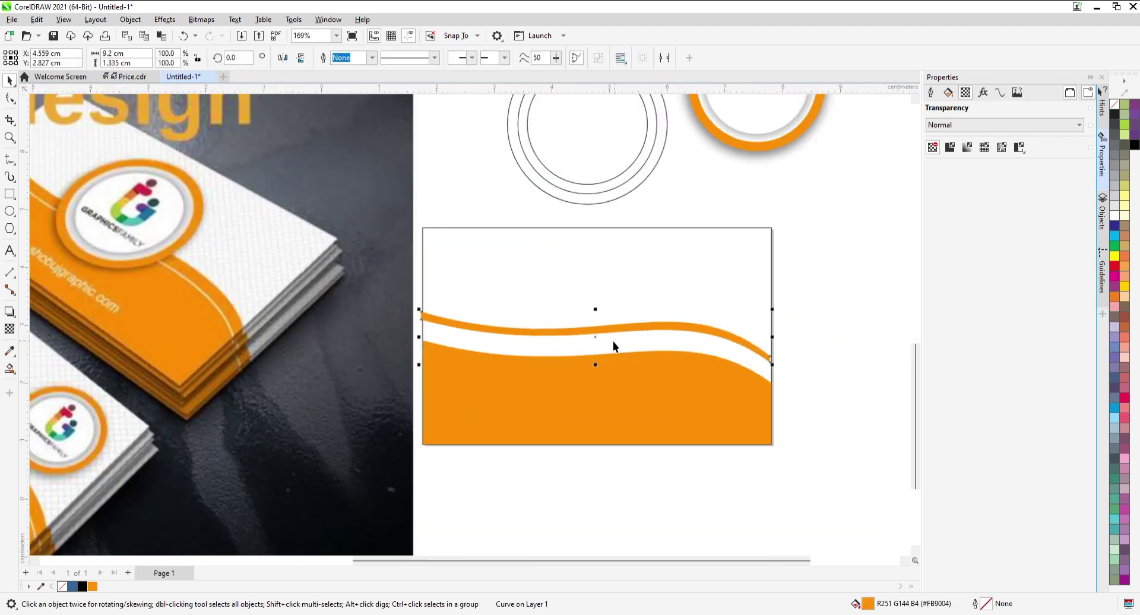
{"action": "scroll", "coordinate": [729, 342], "scroll_direction": "up", "scroll_amount": 3}
{"action": "left_click_drag", "start_coordinate": [665, 347], "coordinate": [659, 384]}
{"action": "key", "text": "Down"}
{"action": "key", "text": "Down"}
{"action": "key", "text": "Down"}
{"action": "key", "text": "Down"}
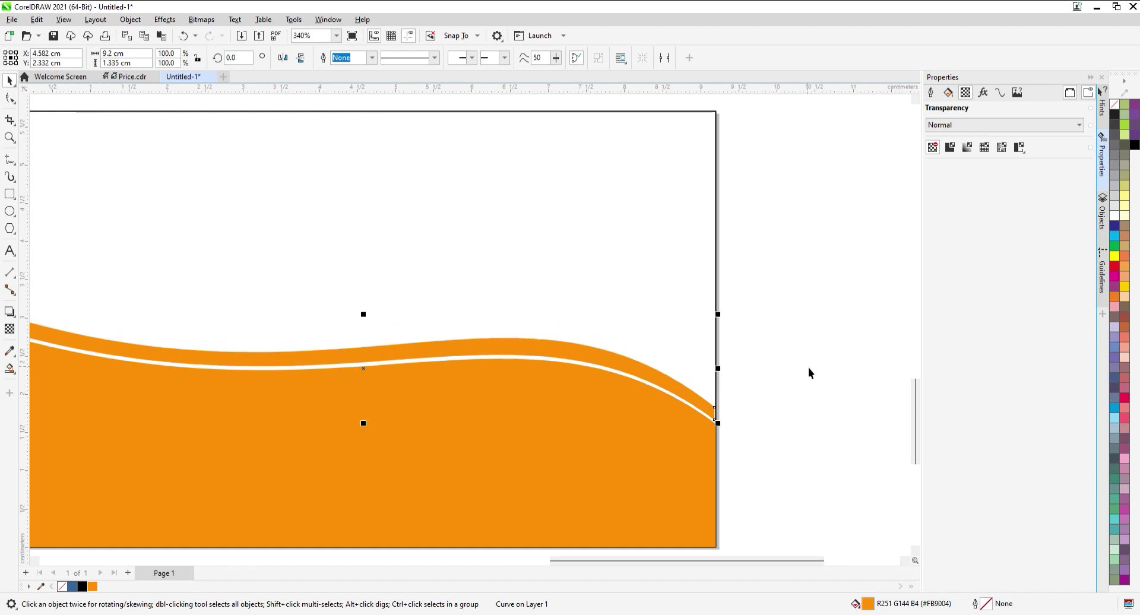
{"action": "left_click", "coordinate": [800, 353]}
{"action": "scroll", "coordinate": [739, 355], "scroll_direction": "down", "scroll_amount": 4}
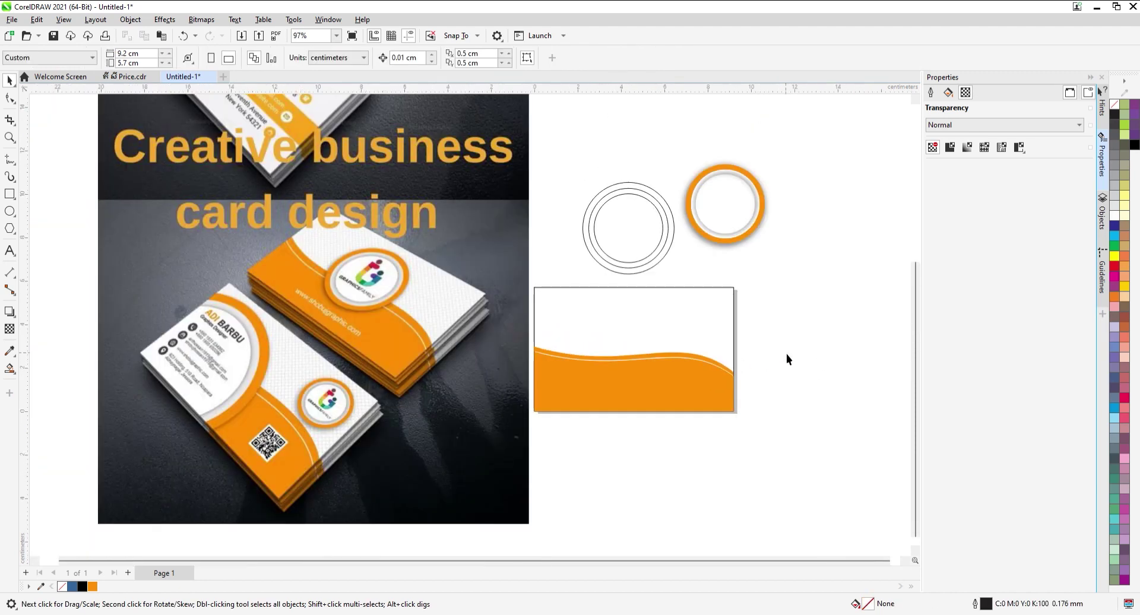
- Group the ring frame with its shadow and place a copy over the card's upper edge, right of centre
{"action": "left_click_drag", "start_coordinate": [658, 152], "coordinate": [840, 303]}
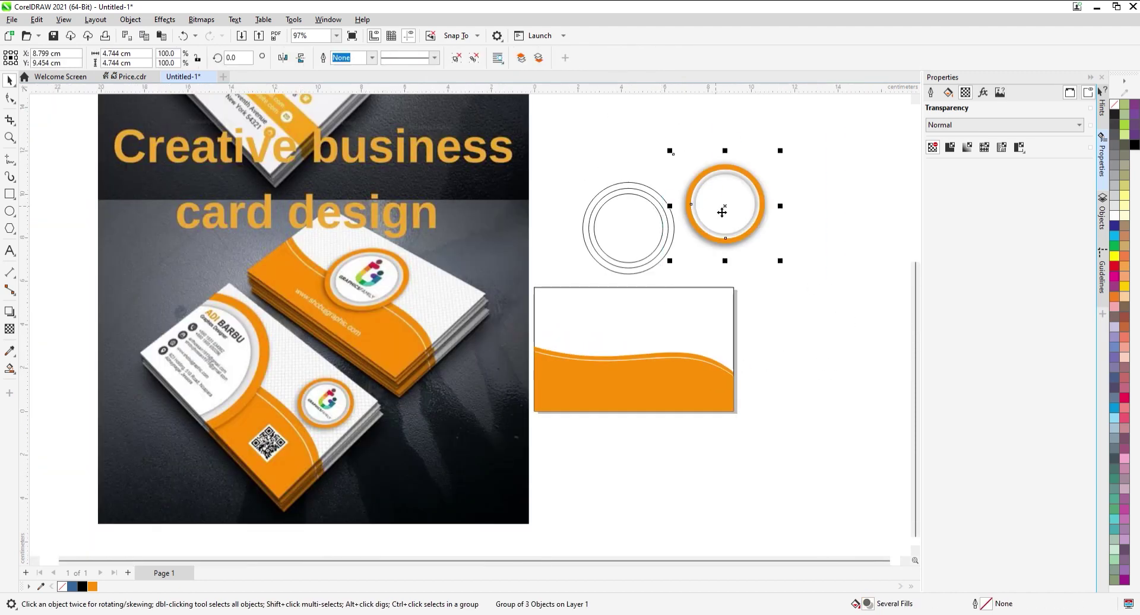
{"action": "left_click_drag", "start_coordinate": [722, 213], "coordinate": [674, 317]}
{"action": "right_click", "coordinate": [675, 318]}
{"action": "left_click", "coordinate": [730, 236]}
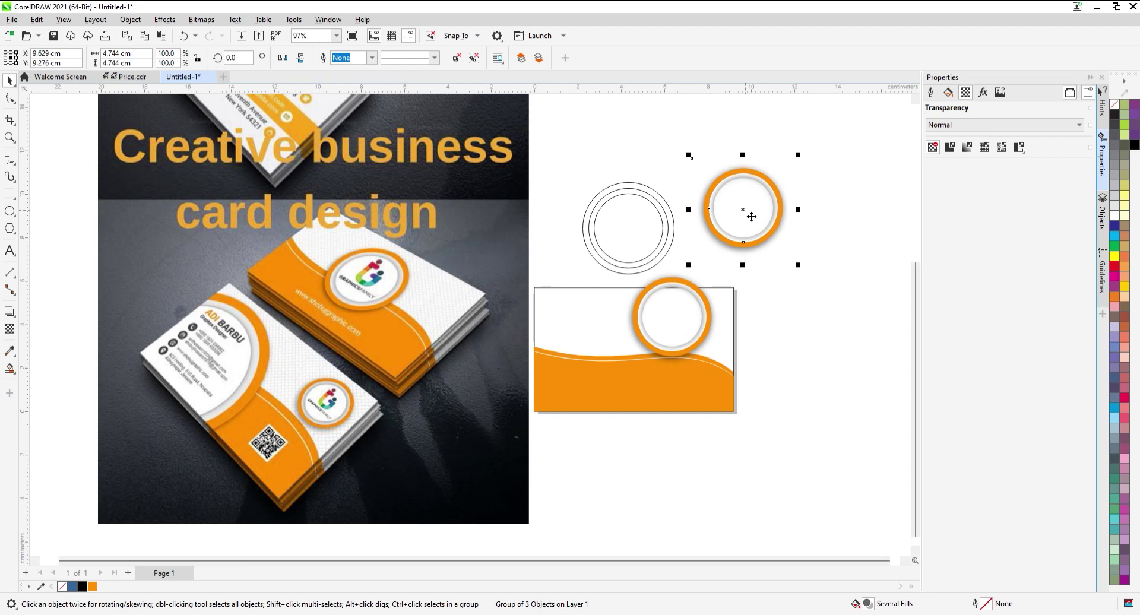
- Delete the spare ring frame above the card and centre the remaining ring frame on the page
{"action": "key", "text": "Delete"}
{"action": "left_click", "coordinate": [686, 290]}
{"action": "key", "text": "p"}
{"action": "left_click", "coordinate": [790, 343]}
{"action": "scroll", "coordinate": [686, 347], "scroll_direction": "down", "scroll_amount": 1}
{"action": "scroll", "coordinate": [644, 328], "scroll_direction": "up", "scroll_amount": 3}
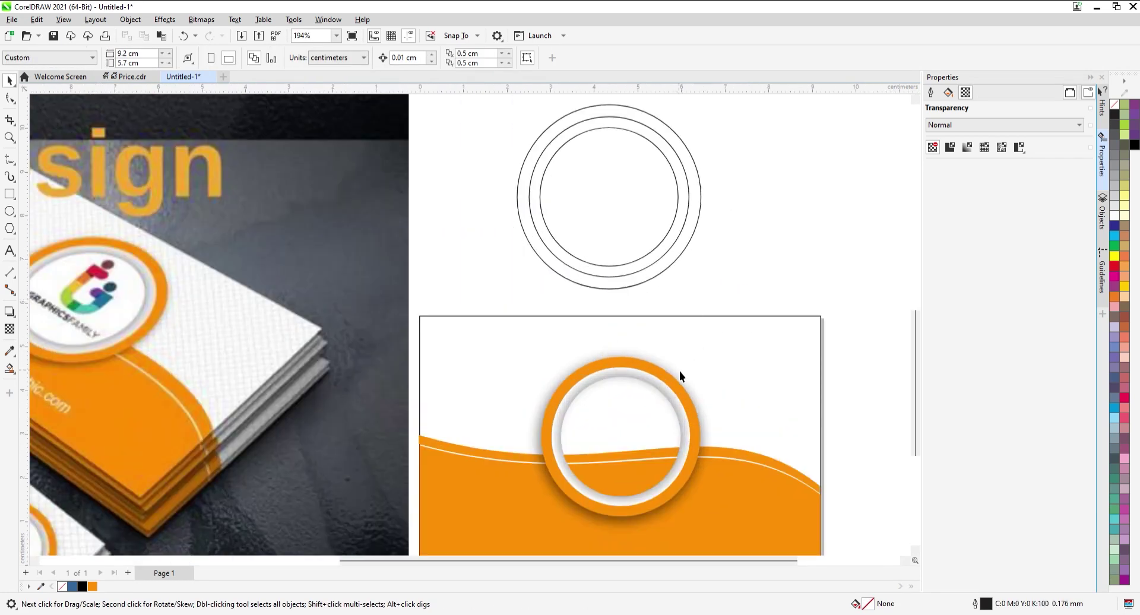
- Ungroup the ring frame and move its orange ring with shadow off the card, leaving the grey-shaded inner ring in place
{"action": "left_click", "coordinate": [666, 390]}
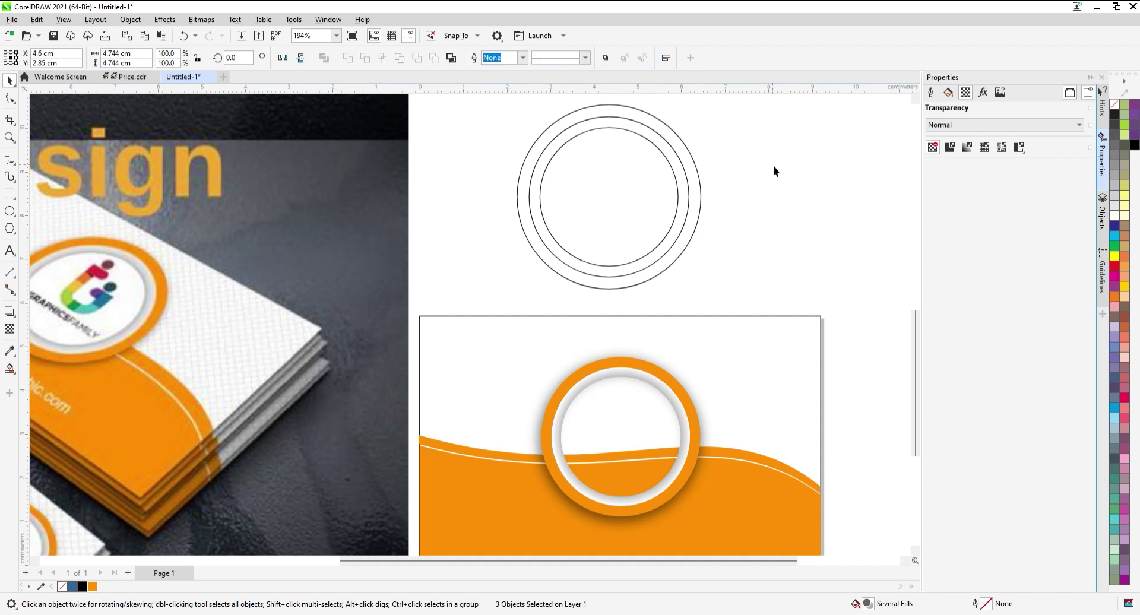
{"action": "left_click", "coordinate": [623, 429]}
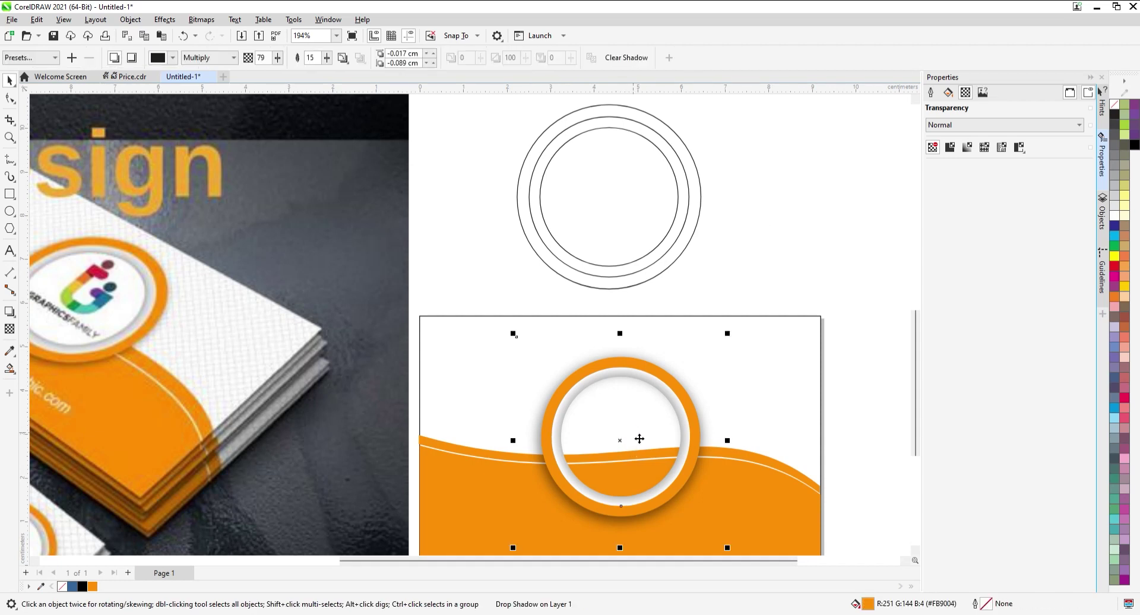
{"action": "left_click", "coordinate": [750, 266]}
{"action": "left_click", "coordinate": [654, 416]}
{"action": "scroll", "coordinate": [623, 407], "scroll_direction": "down", "scroll_amount": 3}
{"action": "left_click_drag", "start_coordinate": [622, 408], "coordinate": [737, 275]}
{"action": "left_click", "coordinate": [799, 354]}
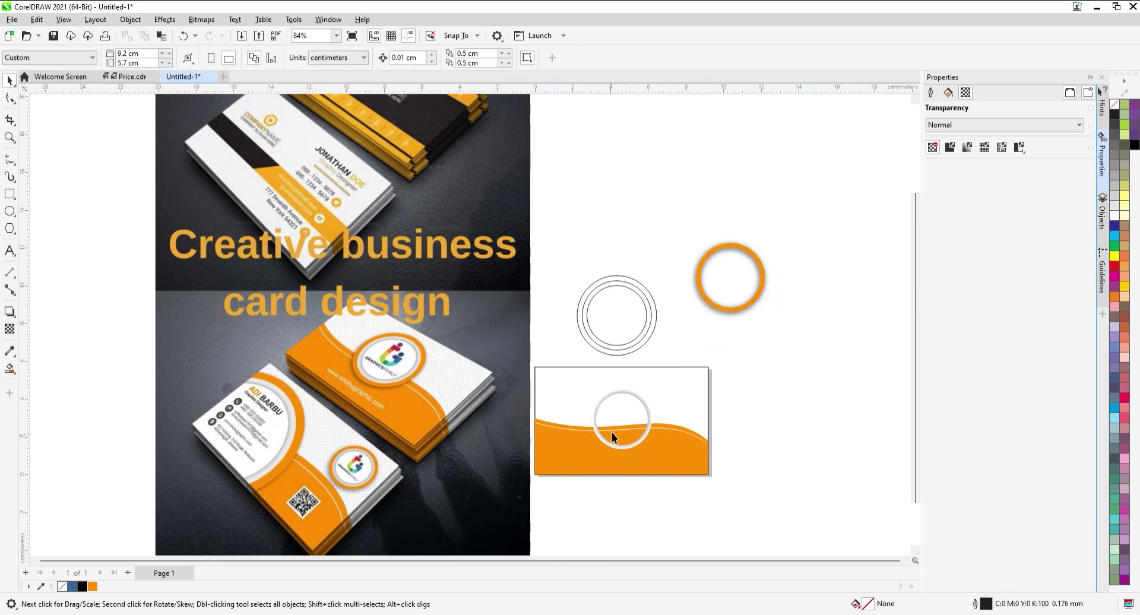
- Centre the middle outlined circle on the orange ring, fill it white and remove its outline
{"action": "left_click", "coordinate": [616, 338]}
{"action": "left_click", "coordinate": [722, 298]}
{"action": "left_click_drag", "start_coordinate": [729, 294], "coordinate": [729, 295]}
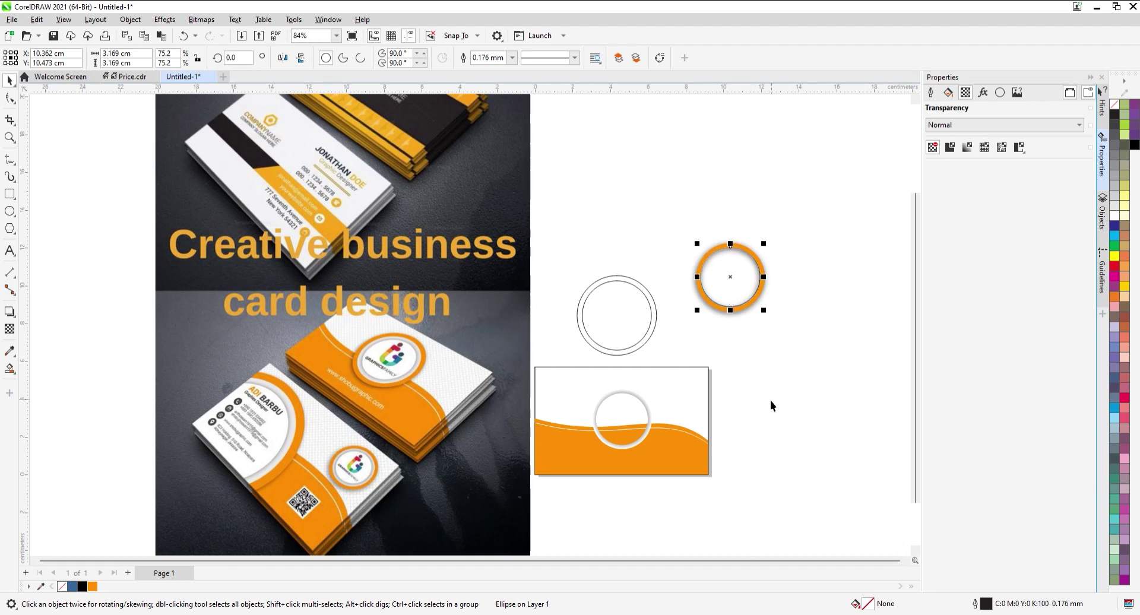
{"action": "left_click", "coordinate": [1116, 216]}
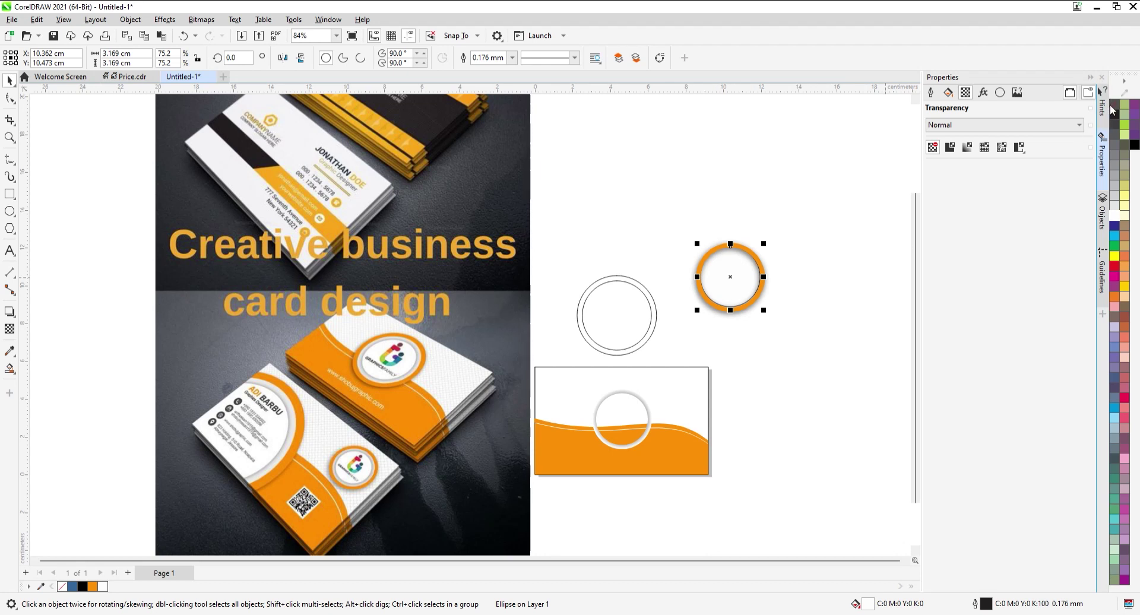
{"action": "right_click", "coordinate": [1115, 105]}
- Centre the orange ring, its shadow and the white disc together on the card over the grey-shaded ring
{"action": "scroll", "coordinate": [731, 285], "scroll_direction": "down", "scroll_amount": 3}
{"action": "mouse_move", "coordinate": [731, 285]}
{"action": "left_mouse_down"}
{"action": "mouse_move", "coordinate": [737, 255]}
{"action": "mouse_move", "coordinate": [766, 228]}
{"action": "mouse_move", "coordinate": [734, 287]}
{"action": "left_mouse_up"}
{"action": "key", "text": "Delete"}
{"action": "left_click_drag", "start_coordinate": [686, 231], "coordinate": [815, 319]}
{"action": "key", "text": "p"}
{"action": "left_click", "coordinate": [816, 313]}
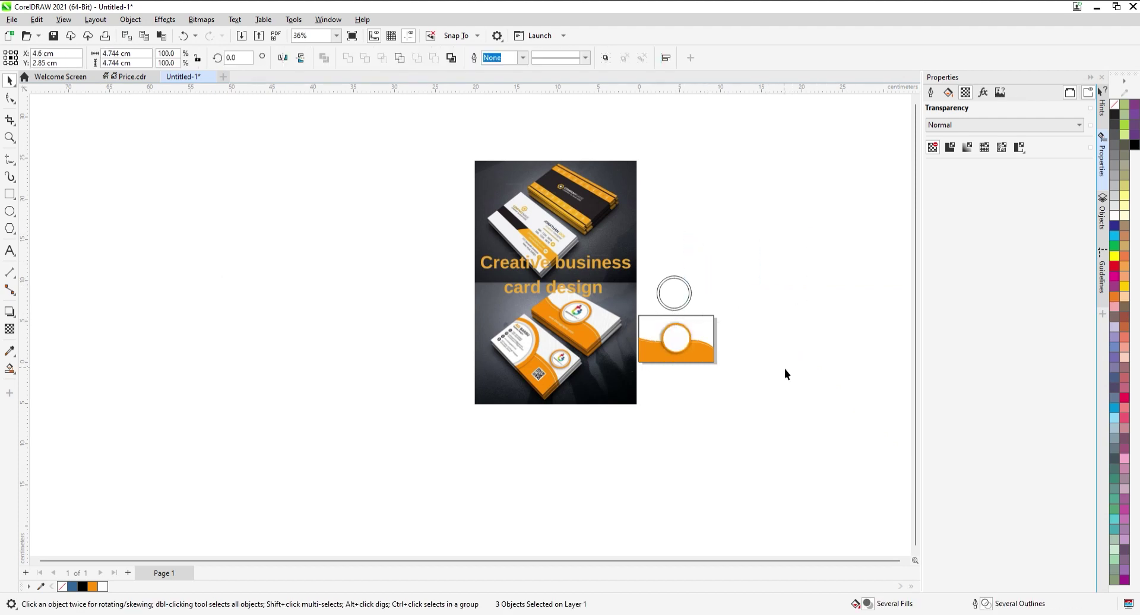
{"action": "scroll", "coordinate": [693, 325], "scroll_direction": "up", "scroll_amount": 6}
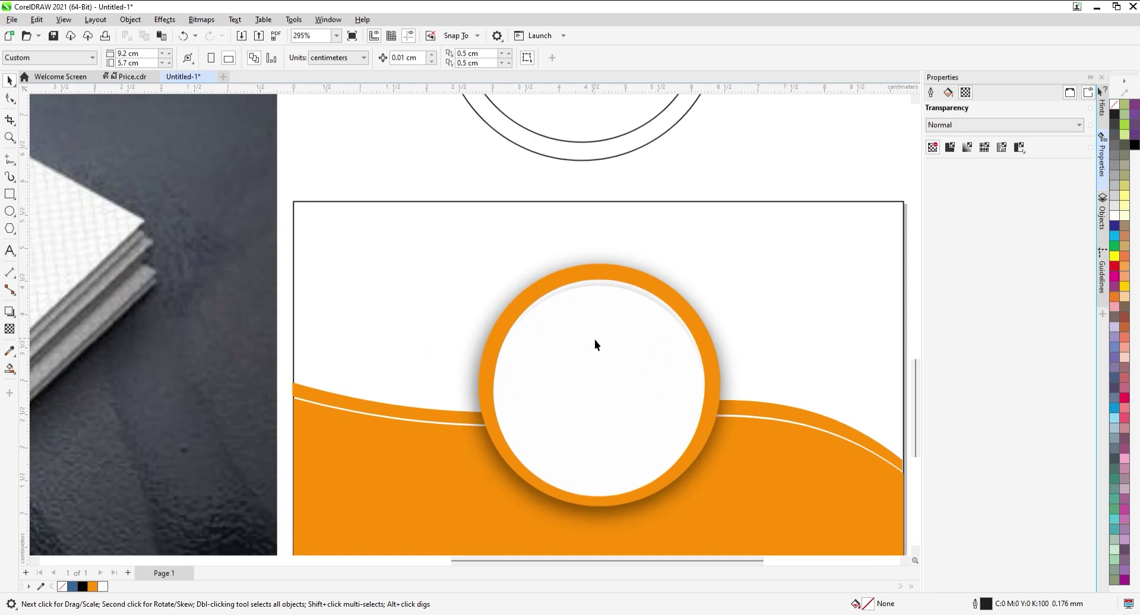
- Shift the white disc slightly up and right to about X 4.624 cm, Y 2.932 cm inside the orange ring
{"action": "left_click", "coordinate": [598, 345]}
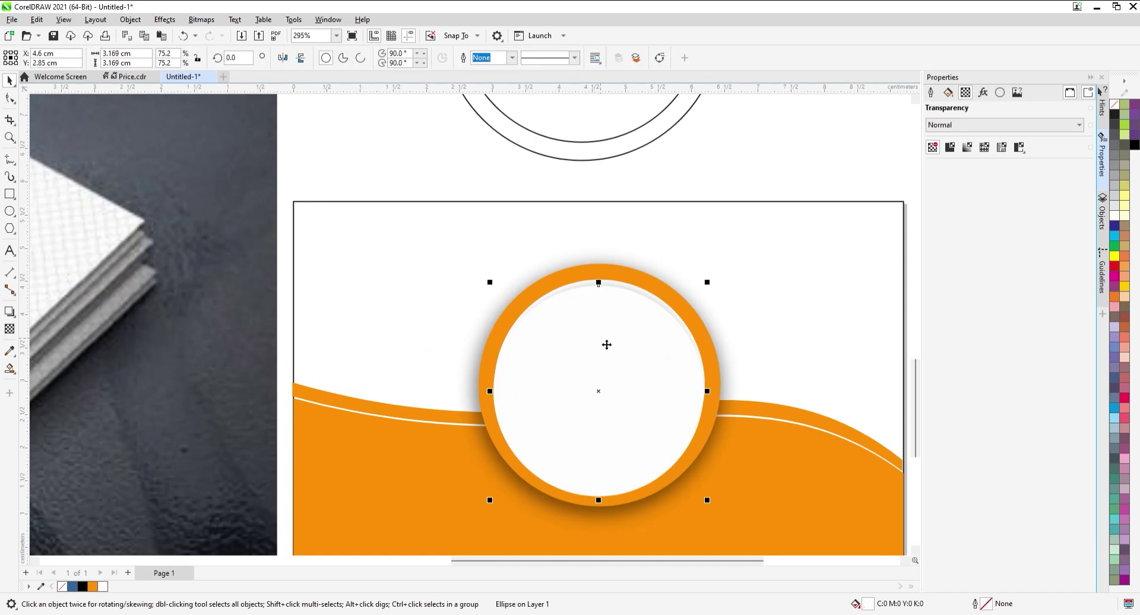
{"action": "scroll", "coordinate": [606, 344], "scroll_direction": "up", "scroll_amount": 1}
{"action": "scroll", "coordinate": [443, 265], "scroll_direction": "down", "scroll_amount": 4}
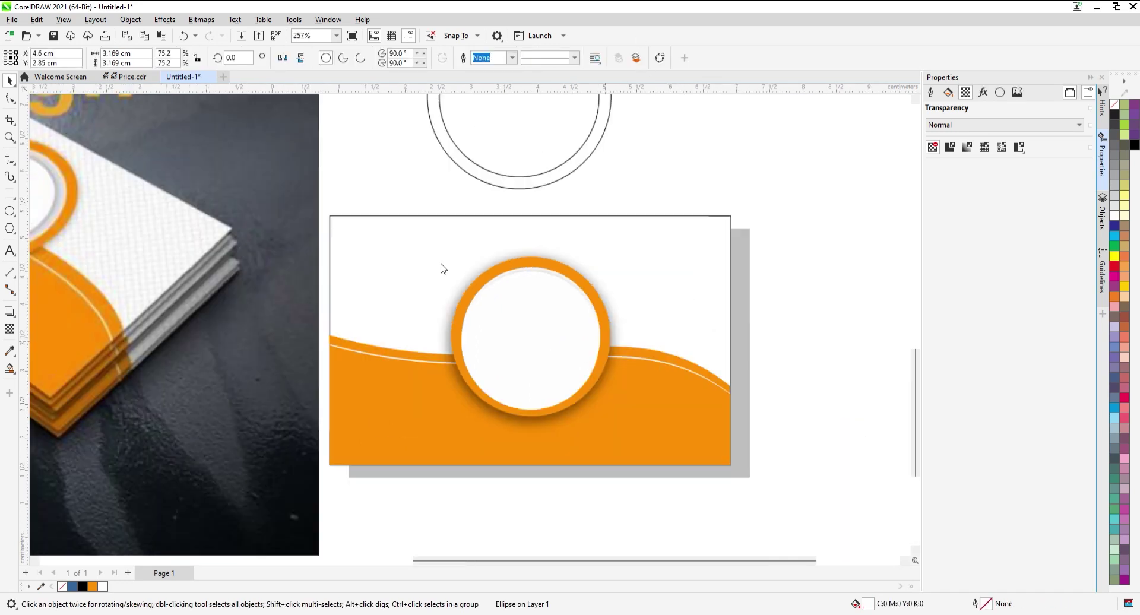
{"action": "left_click", "coordinate": [594, 265]}
{"action": "scroll", "coordinate": [594, 265], "scroll_direction": "up", "scroll_amount": 4}
{"action": "left_click", "coordinate": [523, 342]}
{"action": "scroll", "coordinate": [540, 333], "scroll_direction": "up", "scroll_amount": 2}
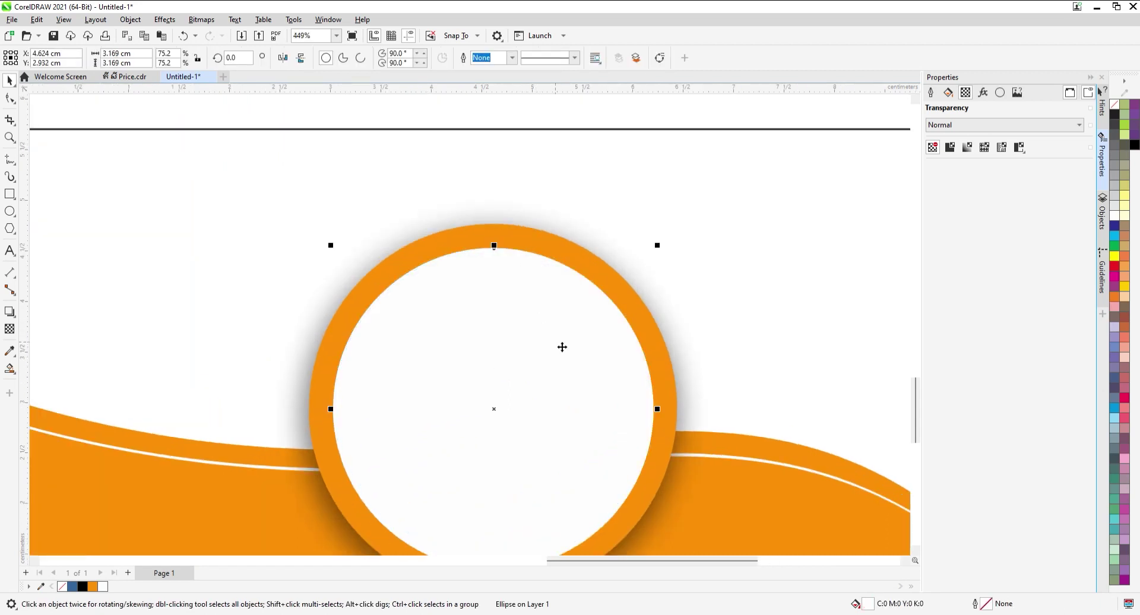
{"action": "scroll", "coordinate": [543, 325], "scroll_direction": "down", "scroll_amount": 12}
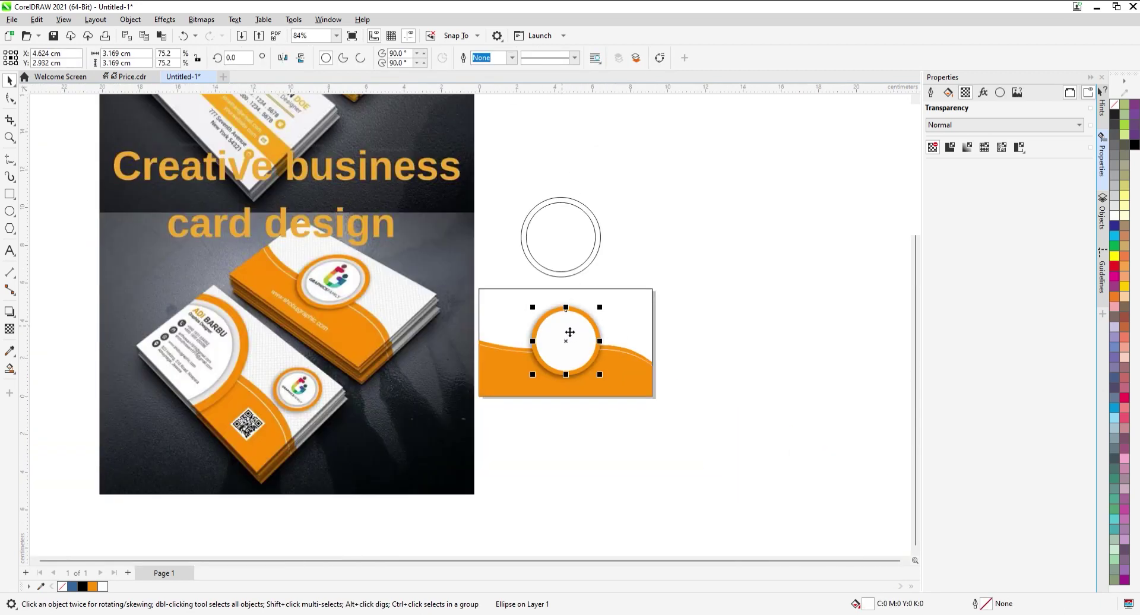
- Shrink the white disc about its centre to about 2.774 cm in diameter, exposing the grey-shaded ring around it
{"action": "scroll", "coordinate": [594, 336], "scroll_direction": "up", "scroll_amount": 3}
{"action": "scroll", "coordinate": [591, 335], "scroll_direction": "up", "scroll_amount": 3}
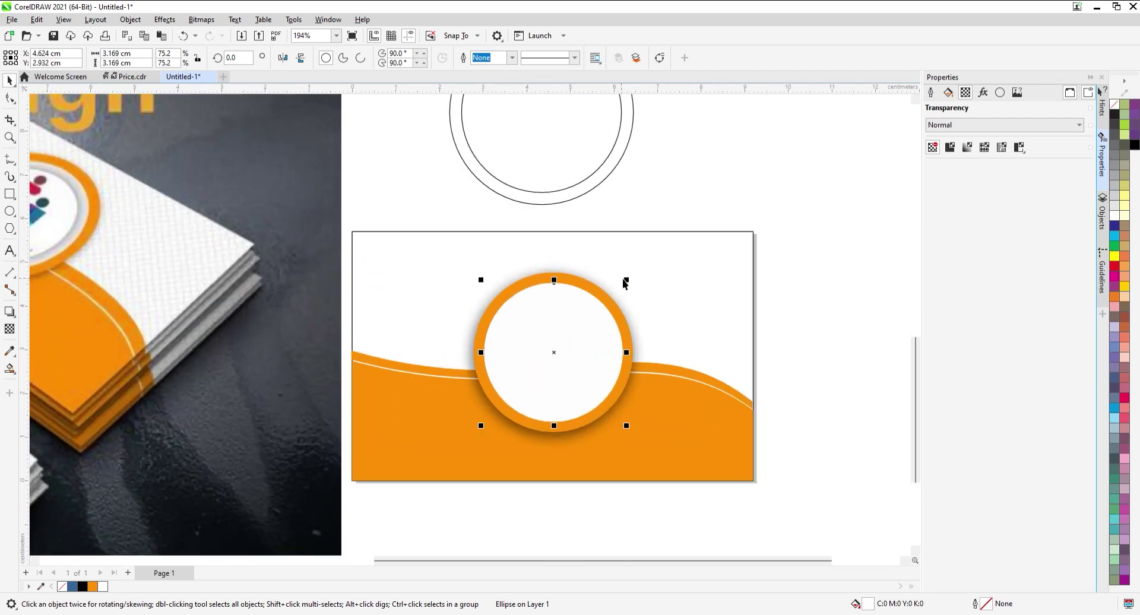
{"action": "left_click_drag", "start_coordinate": [627, 280], "coordinate": [618, 292]}
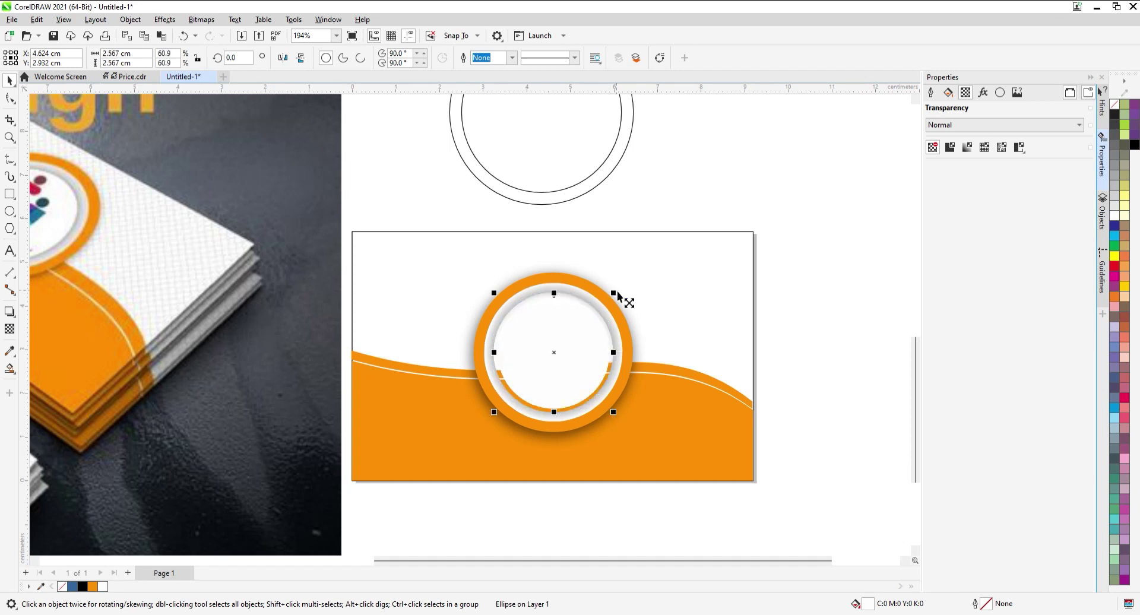
{"action": "scroll", "coordinate": [615, 336], "scroll_direction": "up", "scroll_amount": 2}
{"action": "left_click_drag", "start_coordinate": [614, 274], "coordinate": [622, 266]}
{"action": "scroll", "coordinate": [621, 266], "scroll_direction": "down", "scroll_amount": 5}
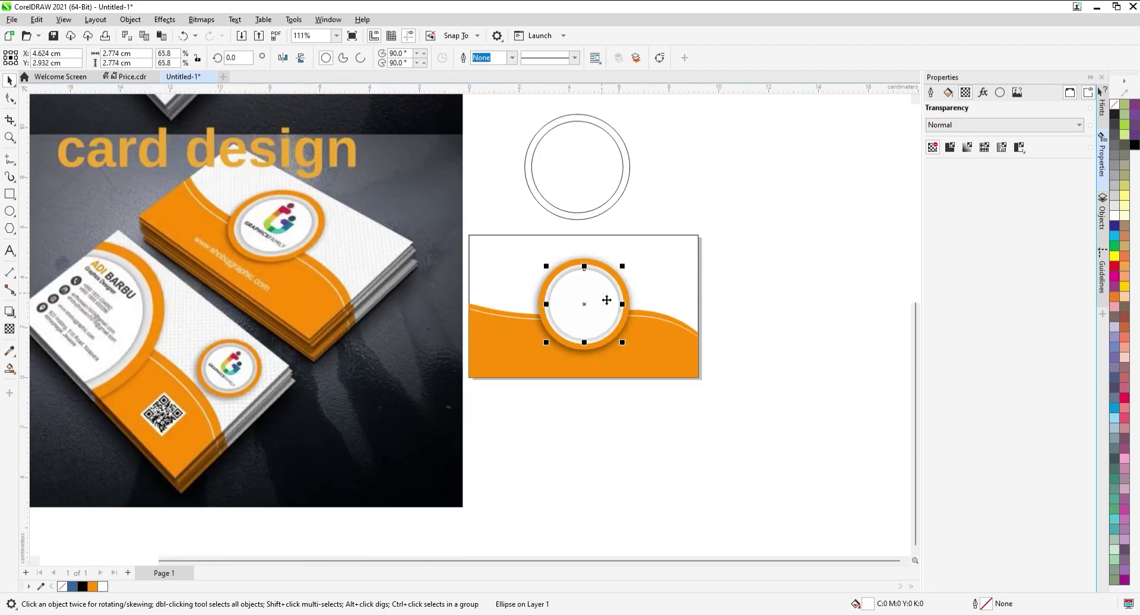
{"action": "left_click", "coordinate": [735, 298]}
- Compare the card's logo frame and white background with the patterned card in the reference image
{"action": "scroll", "coordinate": [608, 356], "scroll_direction": "down", "scroll_amount": 3}
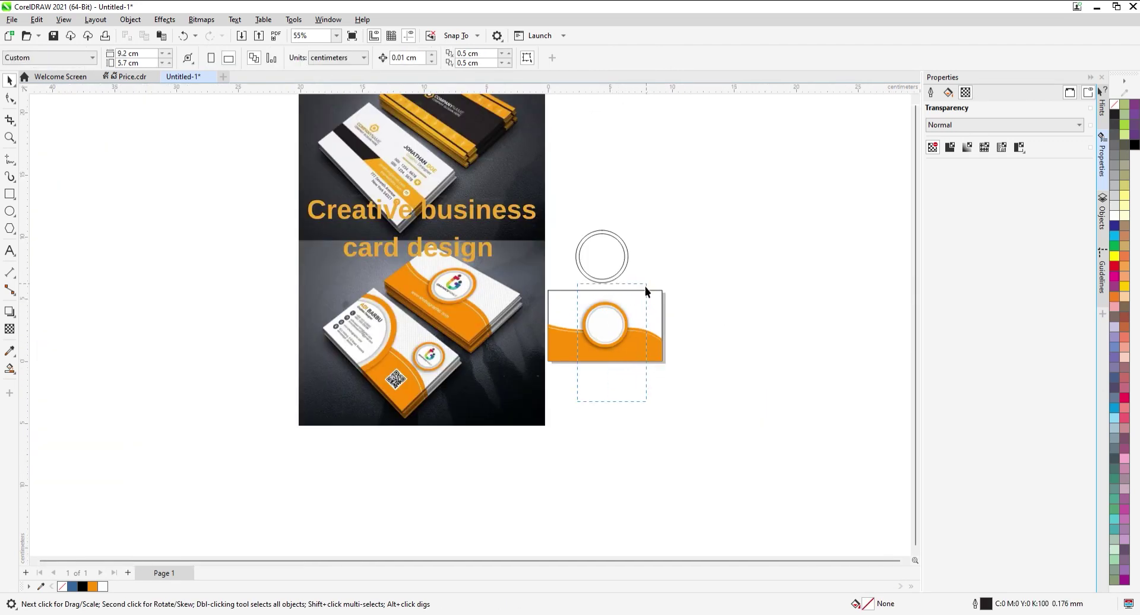
{"action": "left_click_drag", "start_coordinate": [646, 291], "coordinate": [646, 285]}
{"action": "left_click", "coordinate": [748, 330]}
{"action": "scroll", "coordinate": [615, 320], "scroll_direction": "up", "scroll_amount": 3}
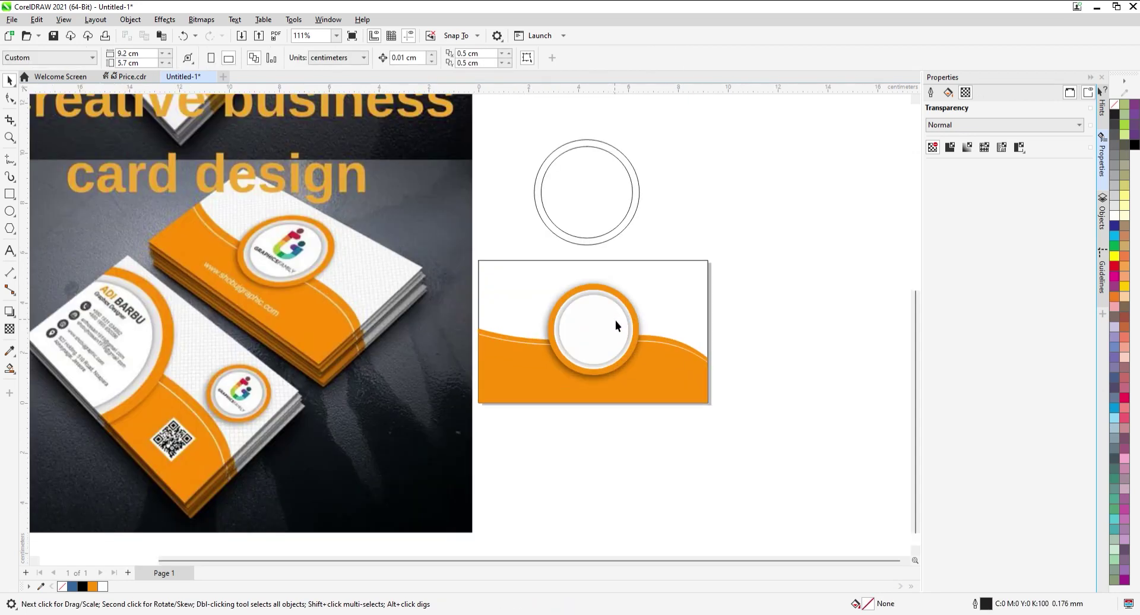
{"action": "scroll", "coordinate": [611, 322], "scroll_direction": "down", "scroll_amount": 2}
{"action": "scroll", "coordinate": [469, 274], "scroll_direction": "up", "scroll_amount": 3}
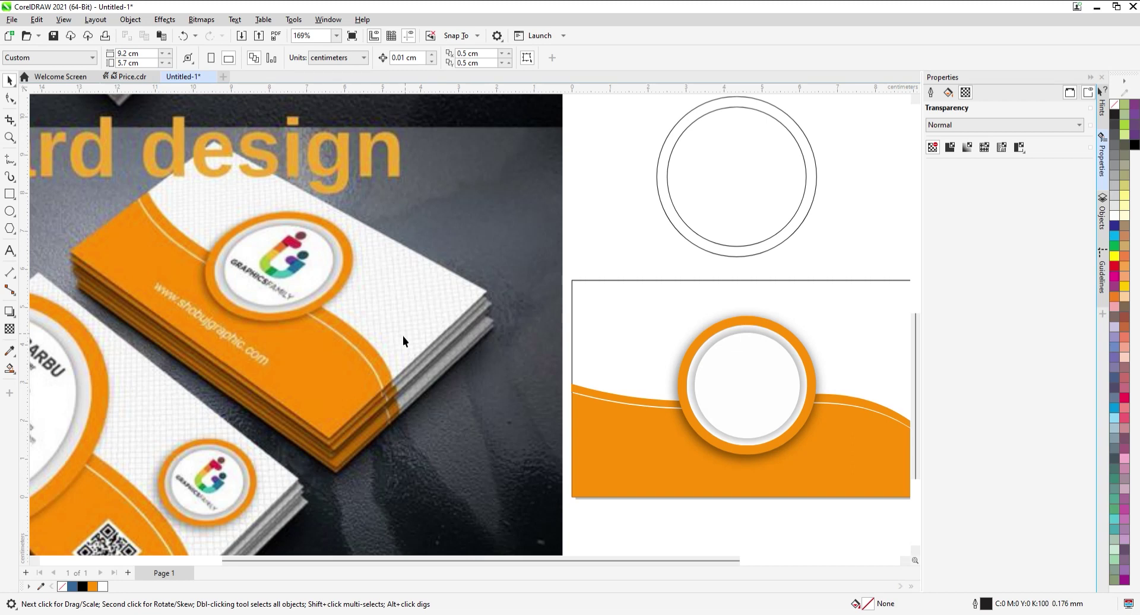
{"action": "scroll", "coordinate": [392, 323], "scroll_direction": "down", "scroll_amount": 3}
{"action": "scroll", "coordinate": [571, 361], "scroll_direction": "up", "scroll_amount": 2}
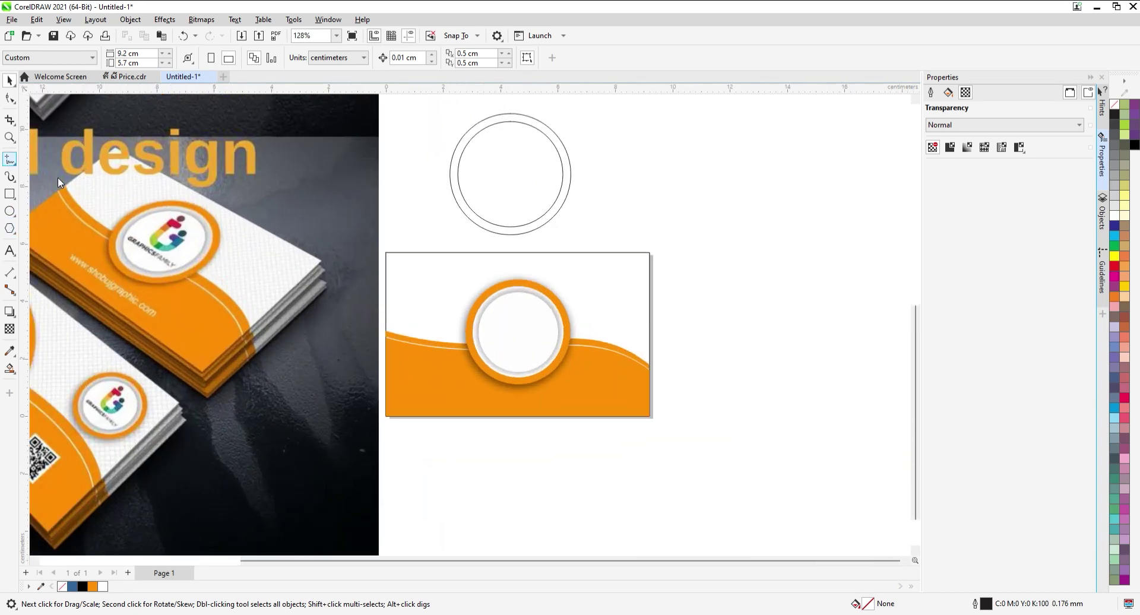
- Draw a B-spline curve about 0.87 cm wide and 5.16 cm high down the card's left side
{"action": "left_click", "coordinate": [52, 211]}
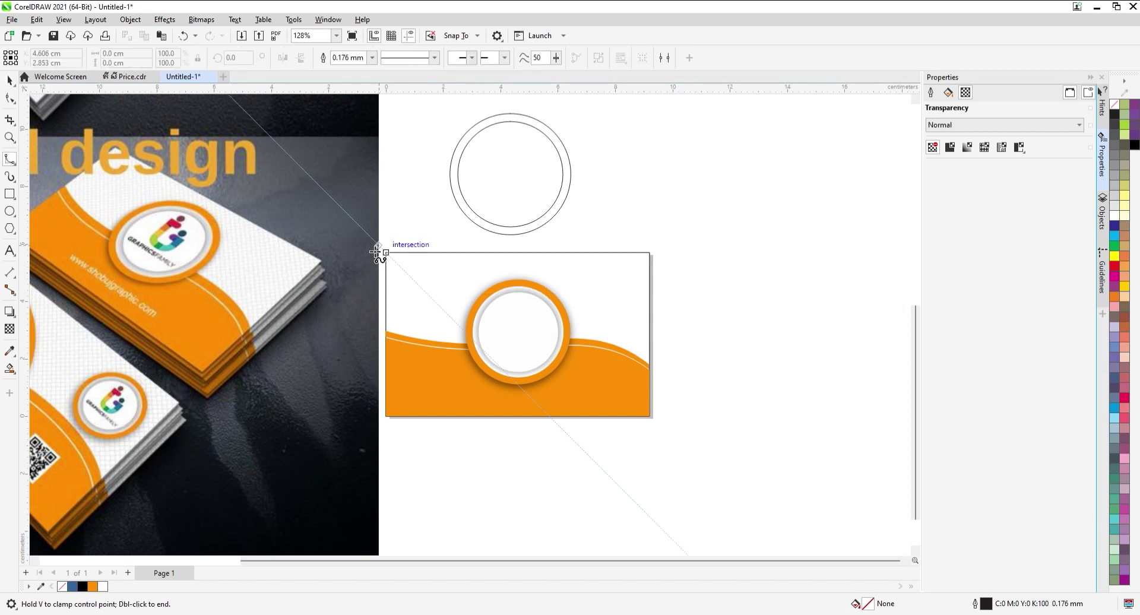
{"action": "left_click", "coordinate": [388, 255]}
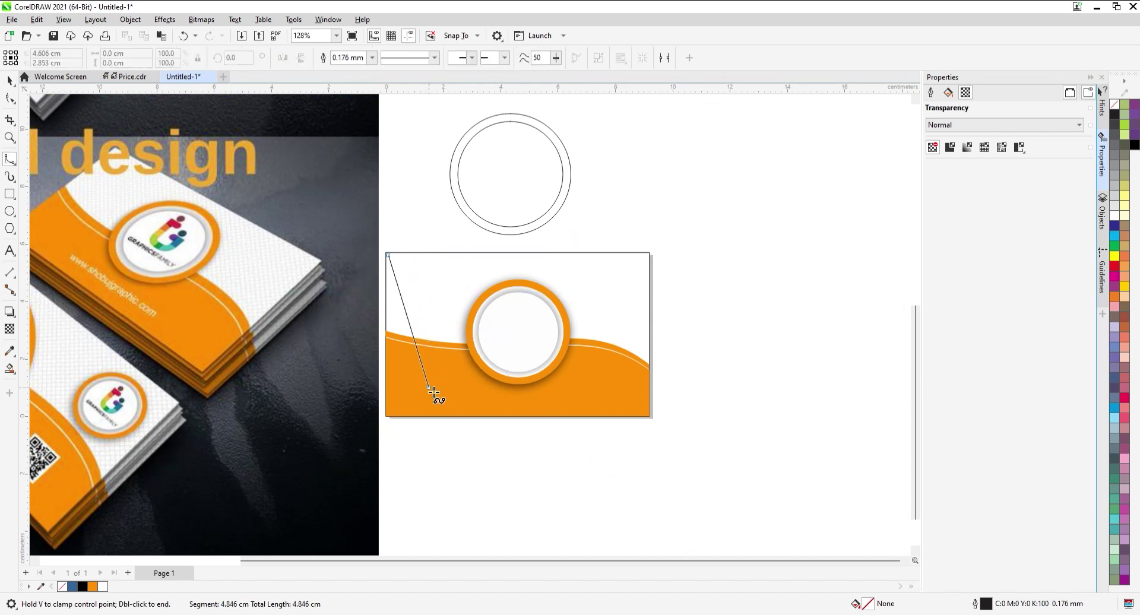
{"action": "left_click", "coordinate": [417, 381]}
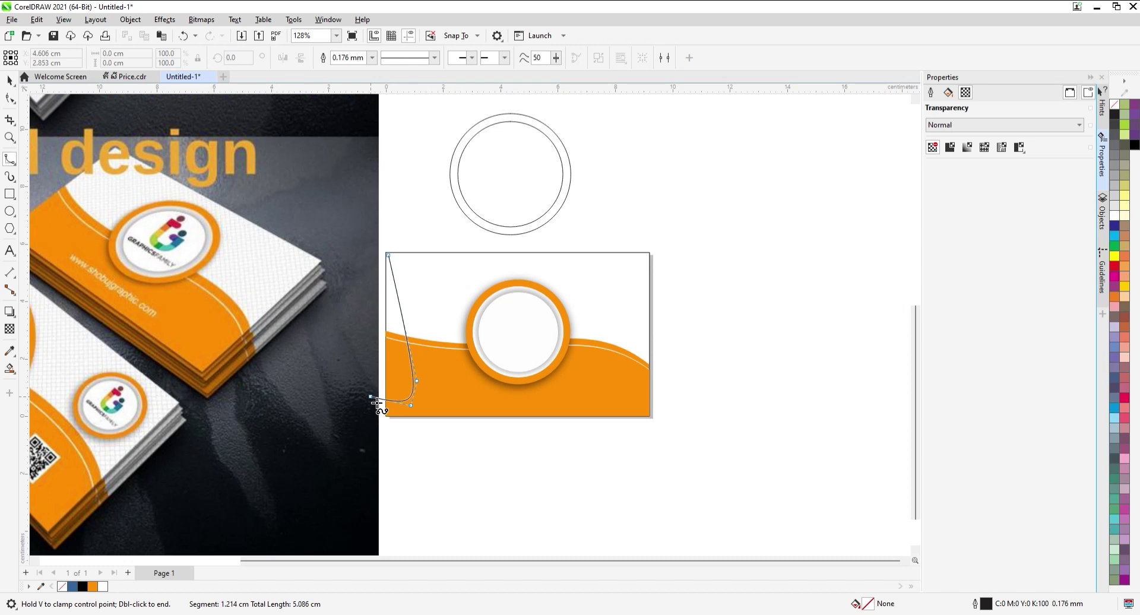
{"action": "double_click", "coordinate": [418, 409]}
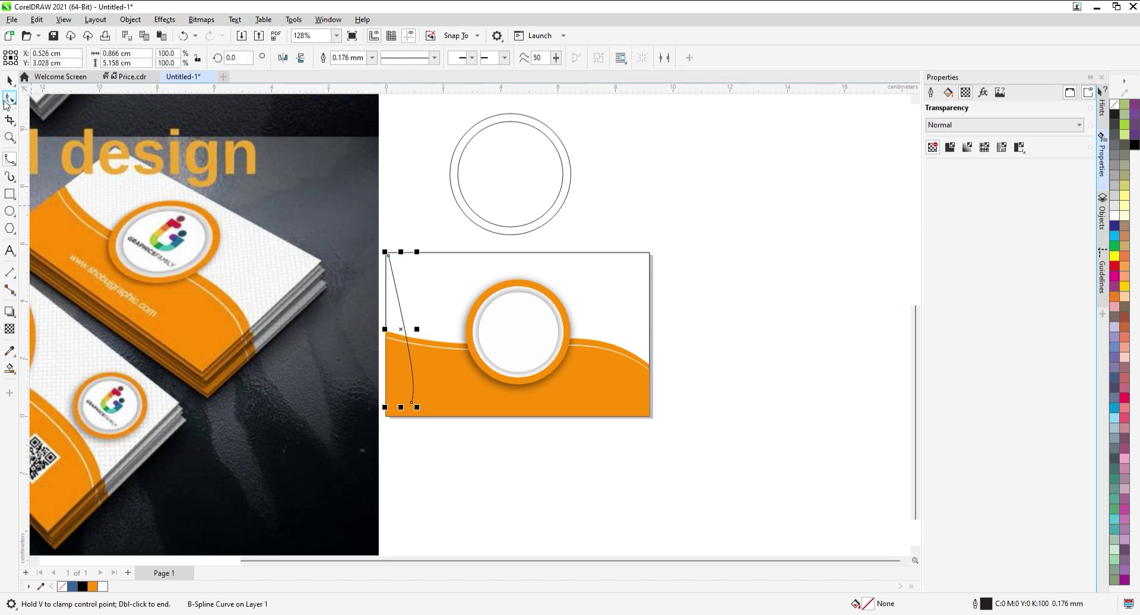
{"action": "left_click", "coordinate": [9, 80]}
- Move the B-spline curve left so it crosses the card's left edge where the orange wave begins
{"action": "scroll", "coordinate": [433, 311], "scroll_direction": "up", "scroll_amount": 1}
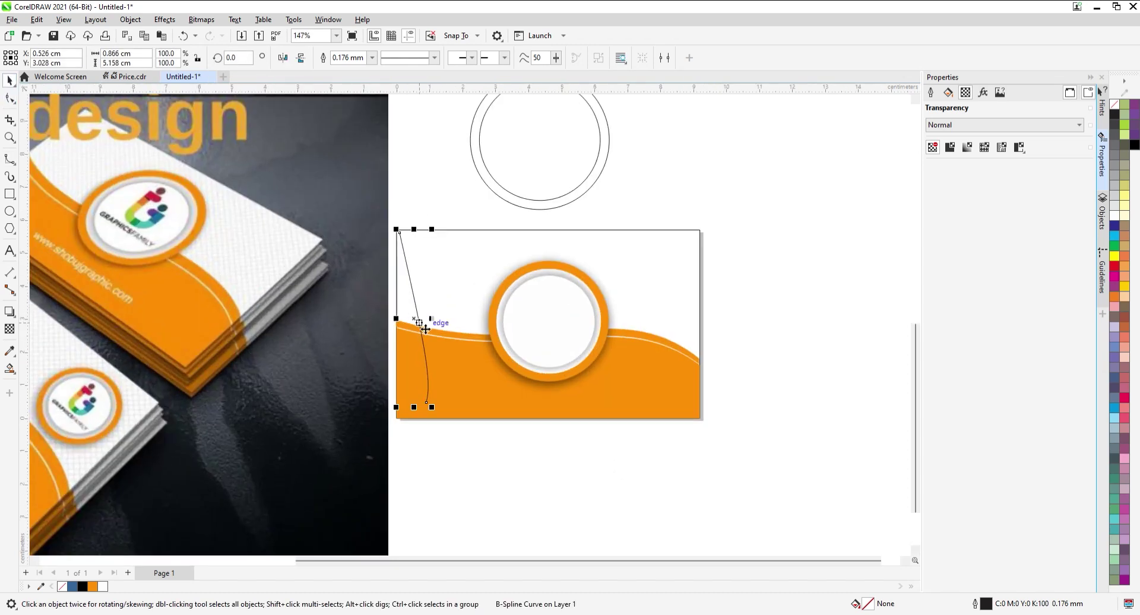
{"action": "mouse_move", "coordinate": [418, 324]}
{"action": "left_mouse_down"}
{"action": "mouse_move", "coordinate": [410, 326]}
{"action": "mouse_move", "coordinate": [471, 305]}
{"action": "mouse_move", "coordinate": [739, 316]}
{"action": "mouse_move", "coordinate": [592, 314]}
{"action": "mouse_move", "coordinate": [652, 323]}
{"action": "mouse_move", "coordinate": [729, 311]}
{"action": "mouse_move", "coordinate": [416, 323]}
{"action": "mouse_move", "coordinate": [405, 335]}
{"action": "left_mouse_up"}
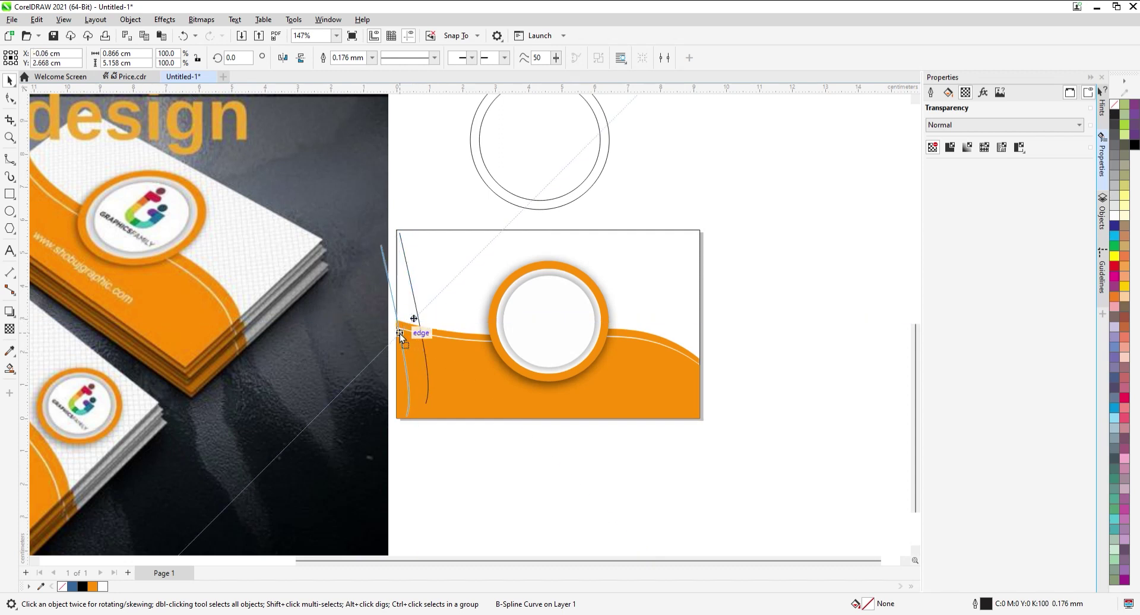
{"action": "key", "text": "space"}
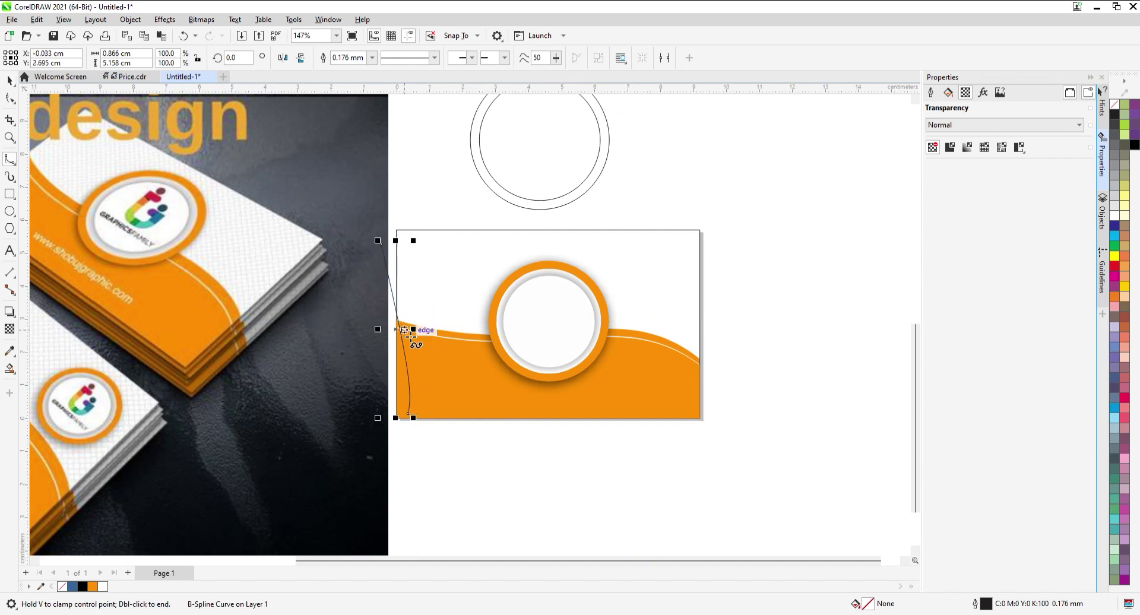
{"action": "key", "text": "space"}
{"action": "left_click_drag", "start_coordinate": [404, 333], "coordinate": [402, 326]}
{"action": "left_click", "coordinate": [397, 326]}
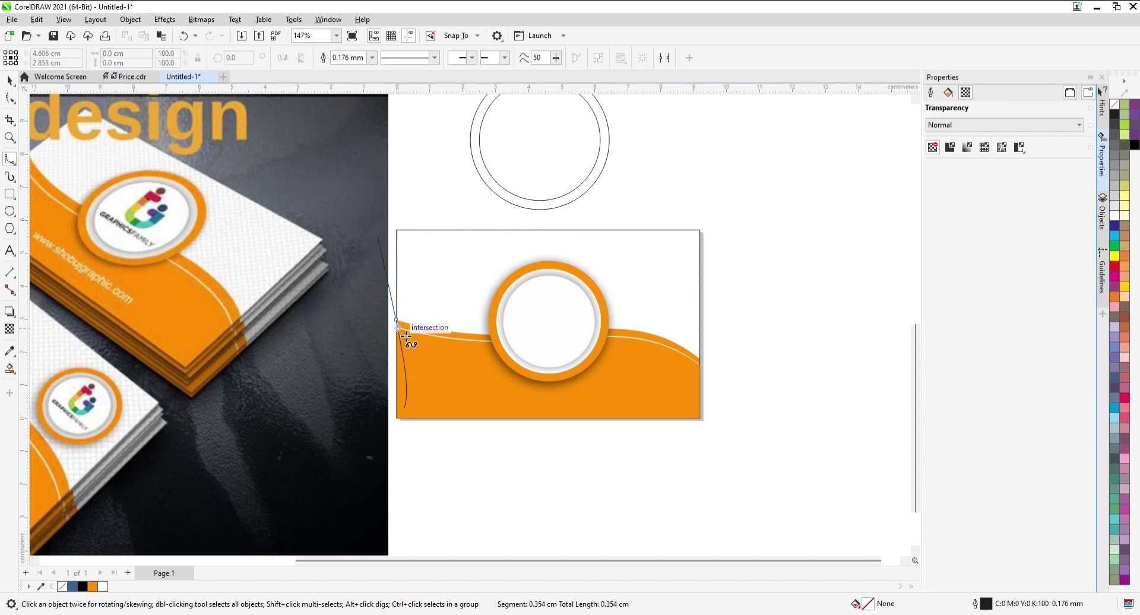
{"action": "double_click", "coordinate": [441, 340]}
{"action": "key", "text": "Delete"}
- Place a copy of the B-spline curve just beyond the card's right edge, at about X 9.807 cm, Y 3.8 cm
{"action": "key", "text": "space"}
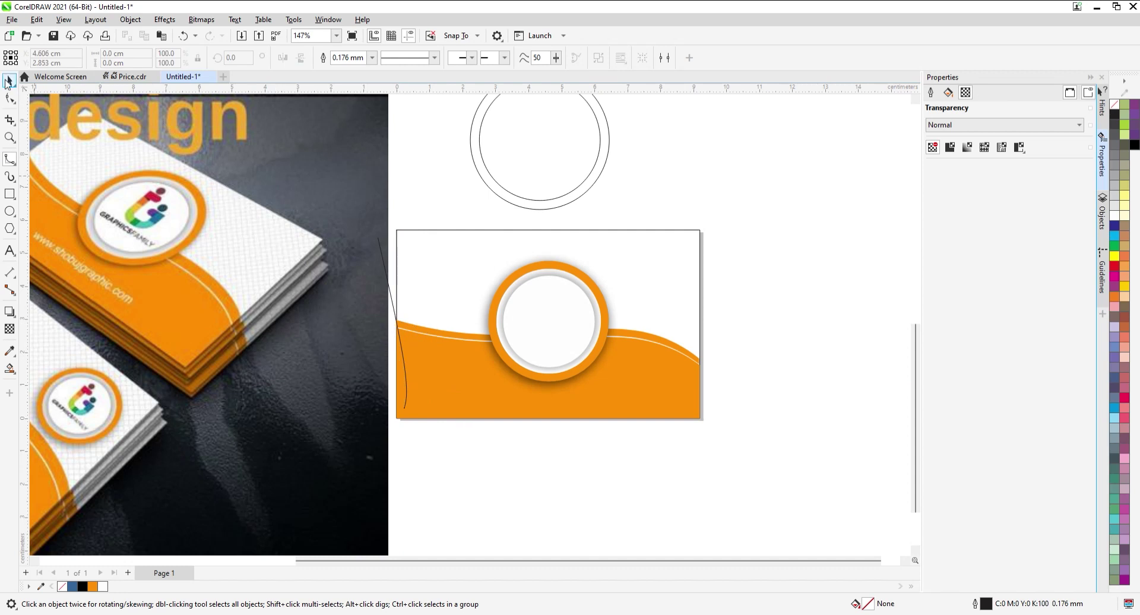
{"action": "left_click_drag", "start_coordinate": [395, 319], "coordinate": [725, 289]}
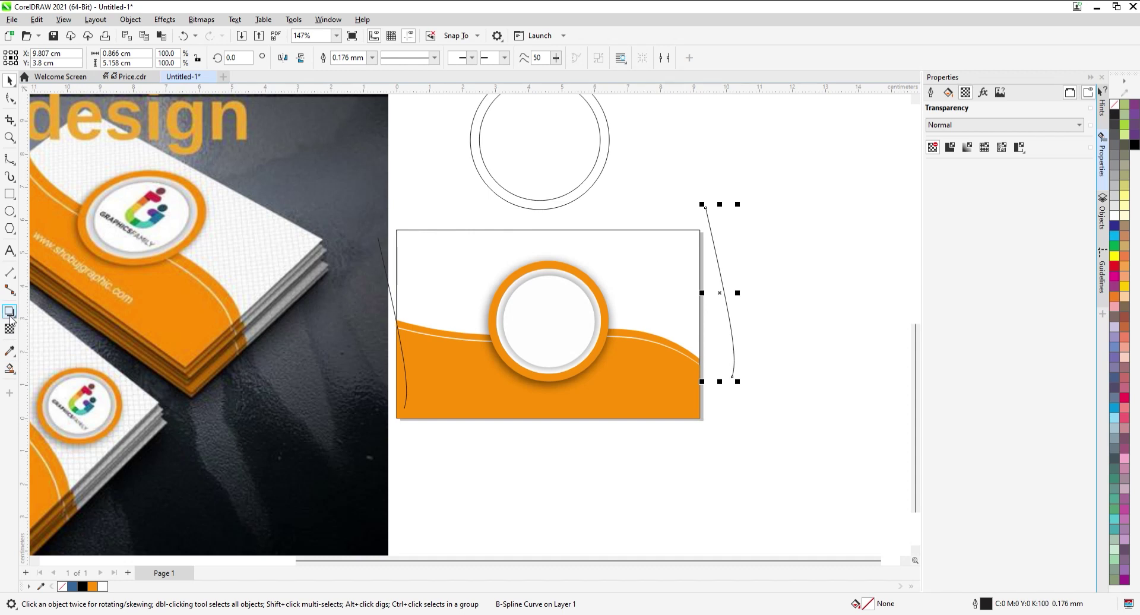
- Try to blend the curve at the card's left edge with its copy beyond the right edge
{"action": "left_click", "coordinate": [60, 348]}
{"action": "left_click_drag", "start_coordinate": [405, 358], "coordinate": [728, 326]}
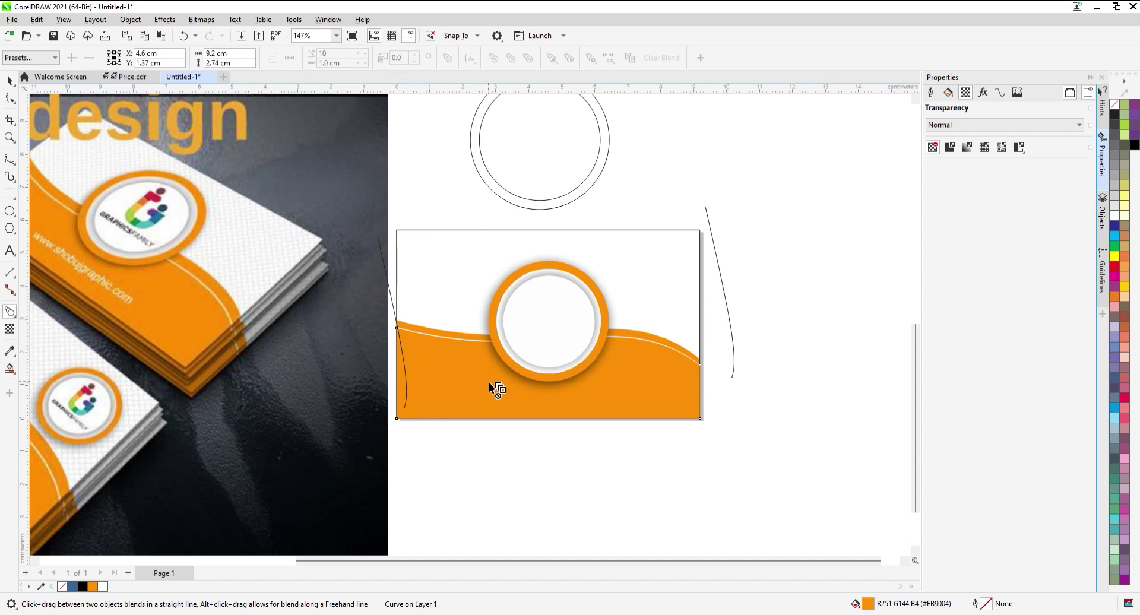
{"action": "left_click", "coordinate": [397, 316]}
{"action": "left_click", "coordinate": [730, 309]}
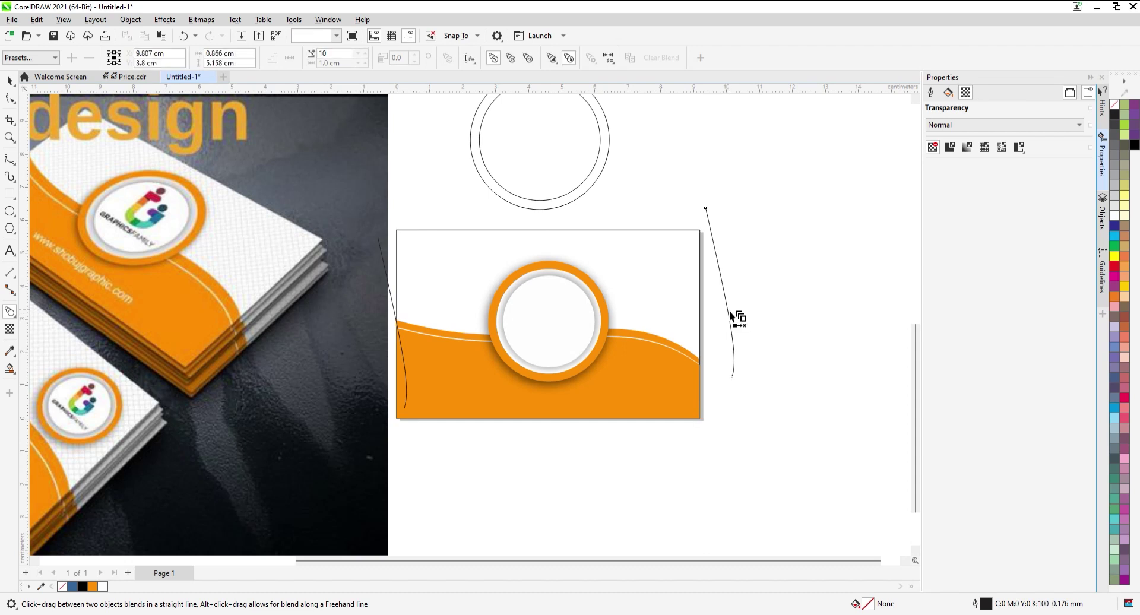
{"action": "left_click", "coordinate": [9, 80]}
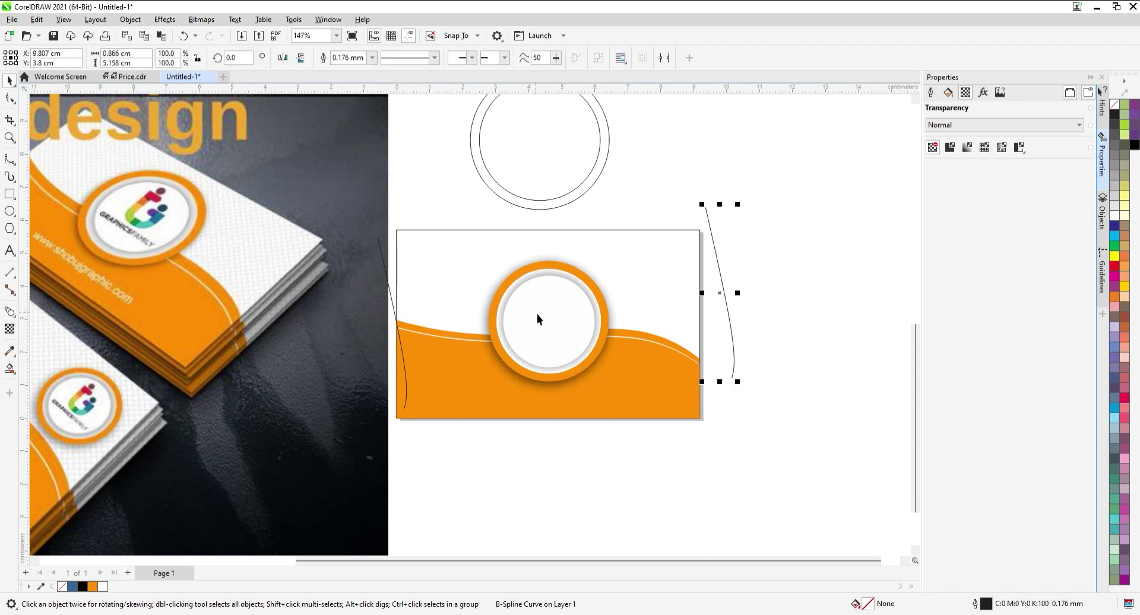
{"action": "scroll", "coordinate": [536, 312], "scroll_direction": "down", "scroll_amount": 1}
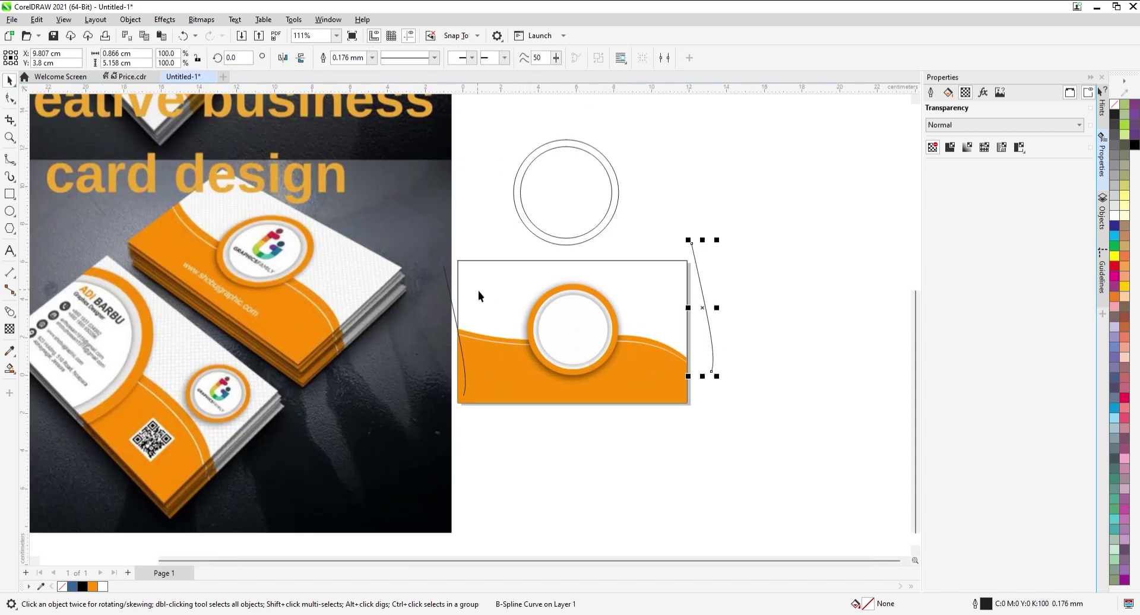
- Blend the right-hand curve into the left one across the card with 100 blend steps
{"action": "left_click", "coordinate": [10, 311]}
{"action": "left_click_drag", "start_coordinate": [703, 307], "coordinate": [459, 330]}
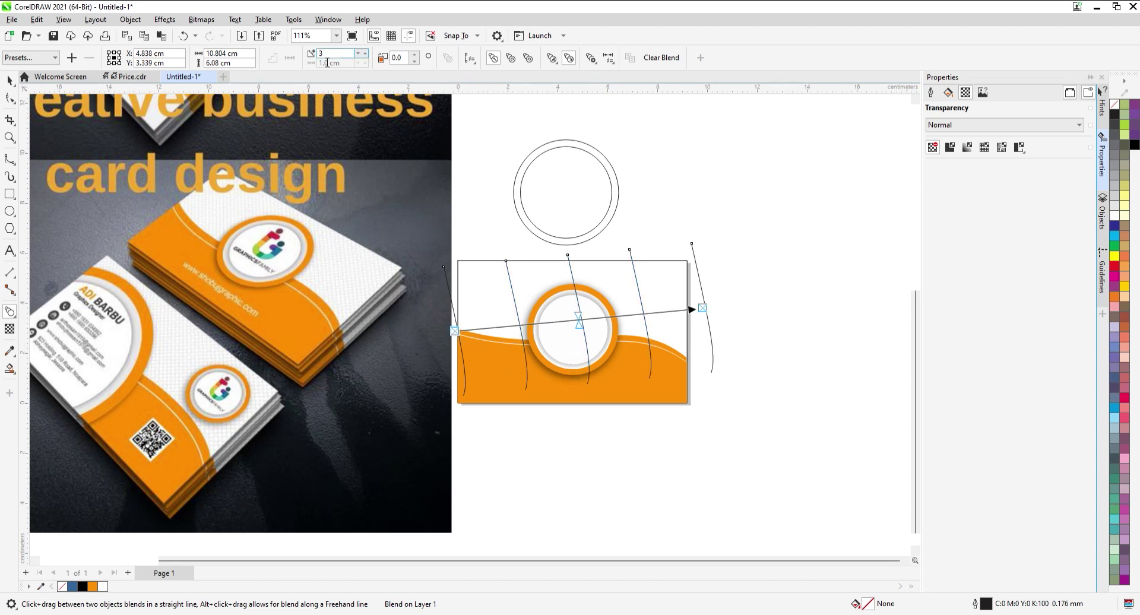
{"action": "type", "text": "100"}
{"action": "key", "text": "Return"}
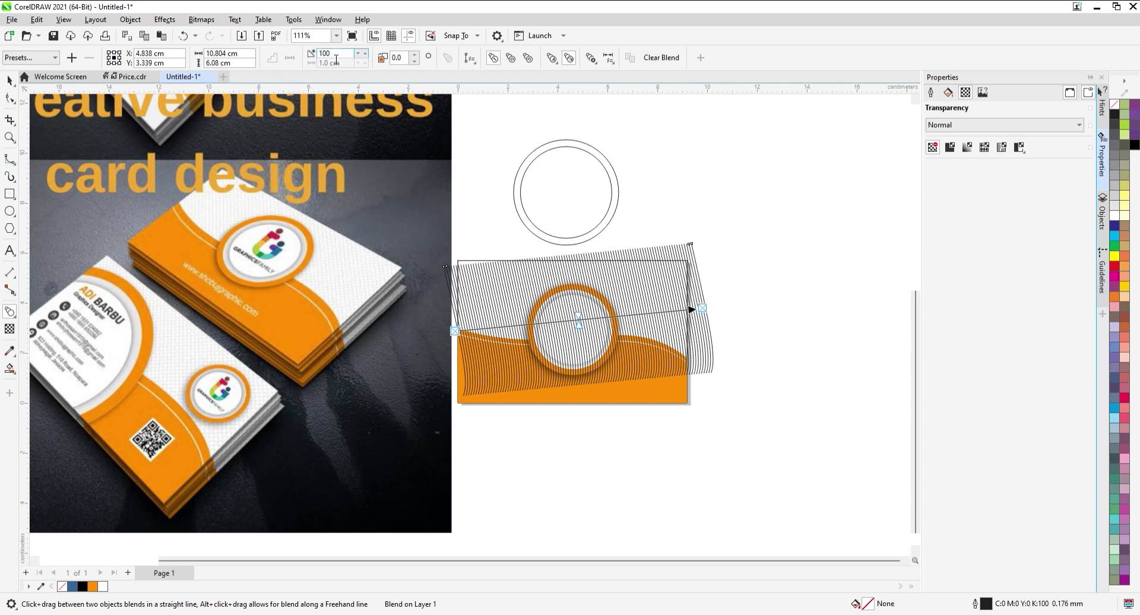
- Reduce the line blend across the card to 60 steps, and finally set it to 70 steps
{"action": "type", "text": "60"}
{"action": "key", "text": "Return"}
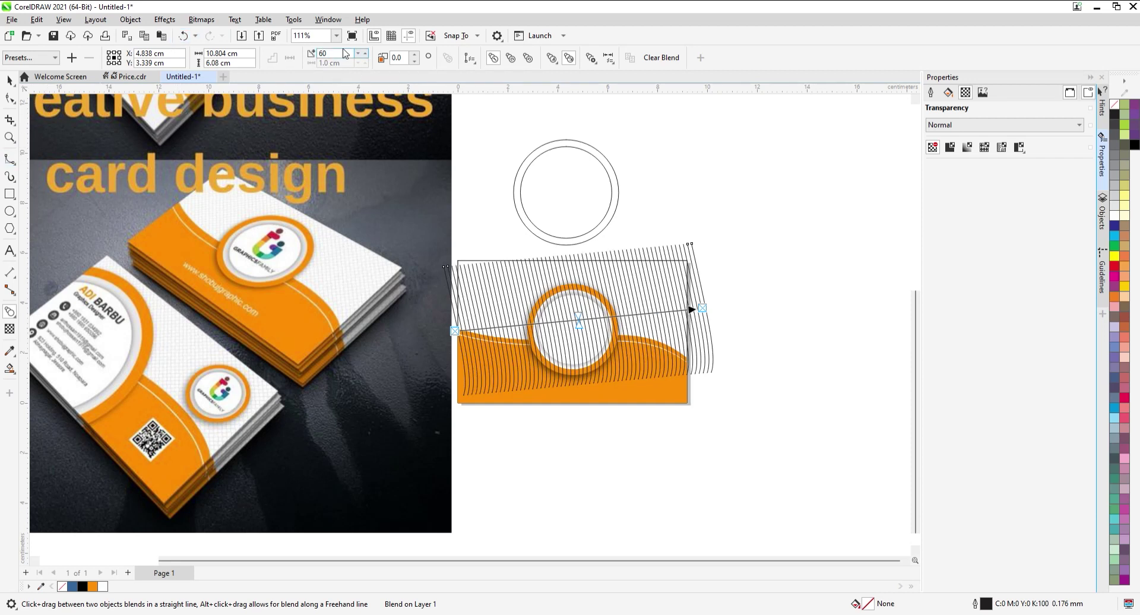
{"action": "type", "text": "70"}
{"action": "key", "text": "Return"}
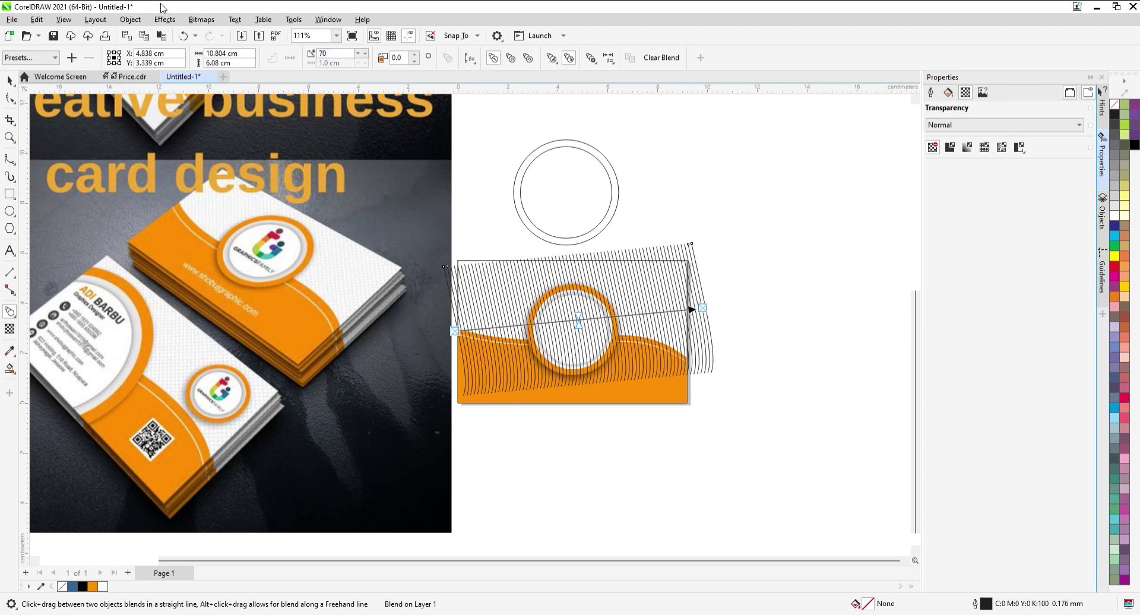
- Move the line blend slightly up and left over the card, to about X 4.63 cm, Y 3.631 cm
{"action": "scroll", "coordinate": [534, 253], "scroll_direction": "down", "scroll_amount": 2}
{"action": "scroll", "coordinate": [533, 255], "scroll_direction": "up", "scroll_amount": 3}
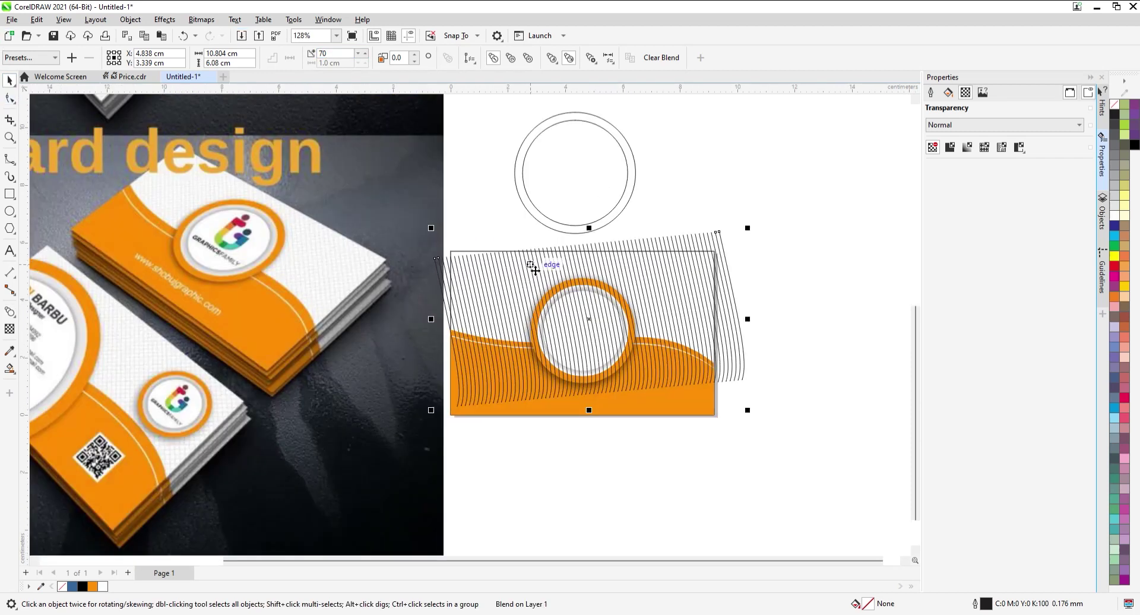
{"action": "left_click_drag", "start_coordinate": [533, 275], "coordinate": [524, 263]}
{"action": "left_click", "coordinate": [522, 261]}
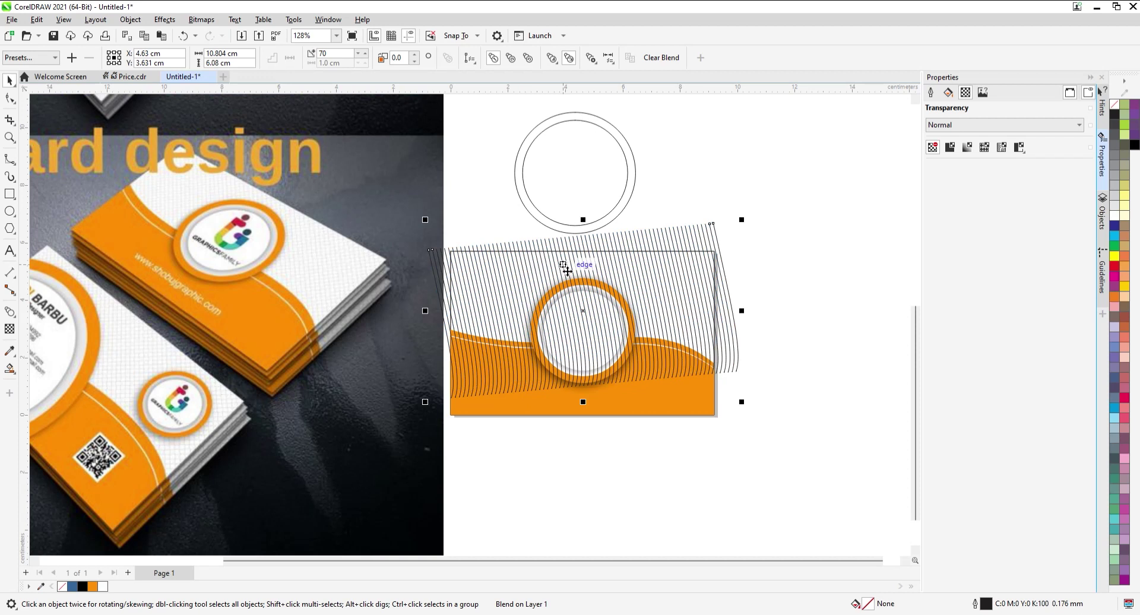
- Colour the blended lines' outlines 40% black
{"action": "scroll", "coordinate": [594, 279], "scroll_direction": "down", "scroll_amount": 1}
{"action": "scroll", "coordinate": [656, 313], "scroll_direction": "up", "scroll_amount": 2}
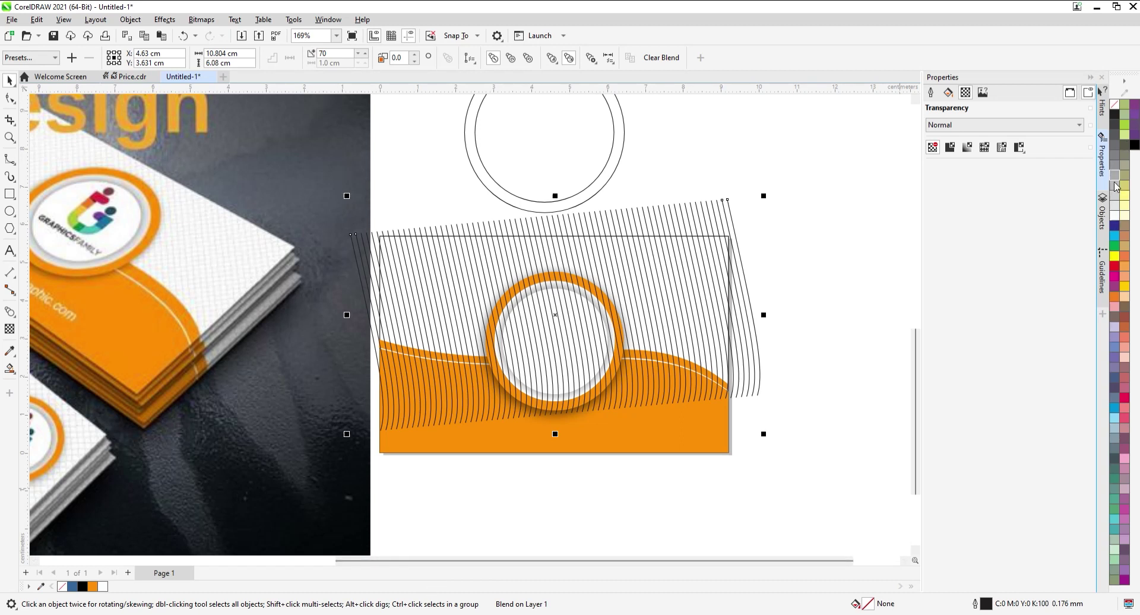
{"action": "scroll", "coordinate": [547, 335], "scroll_direction": "down", "scroll_amount": 2}
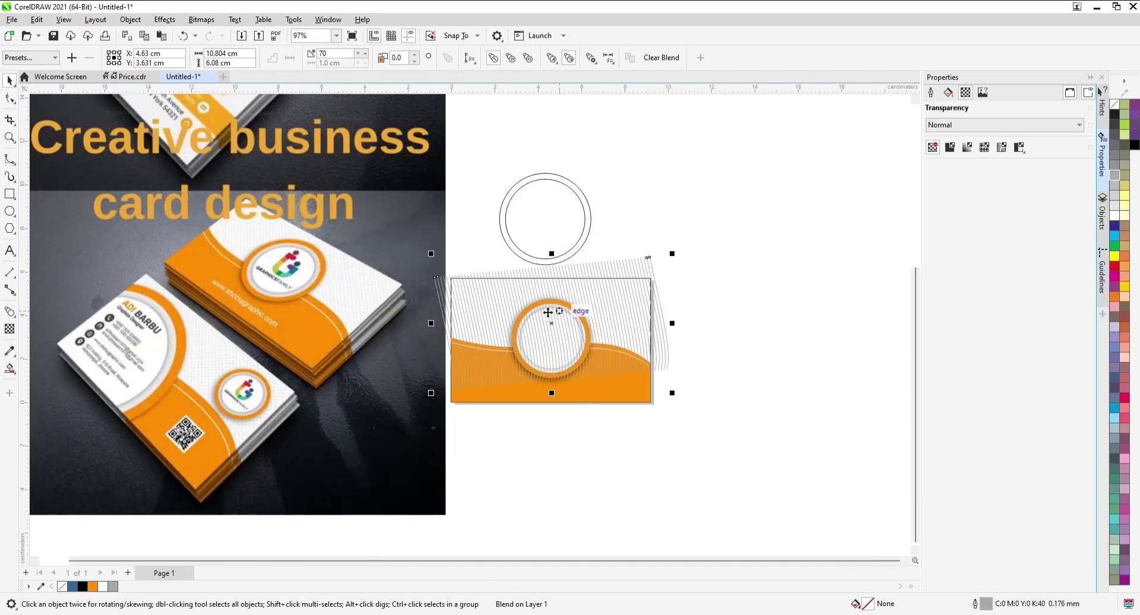
{"action": "scroll", "coordinate": [511, 295], "scroll_direction": "up", "scroll_amount": 2}
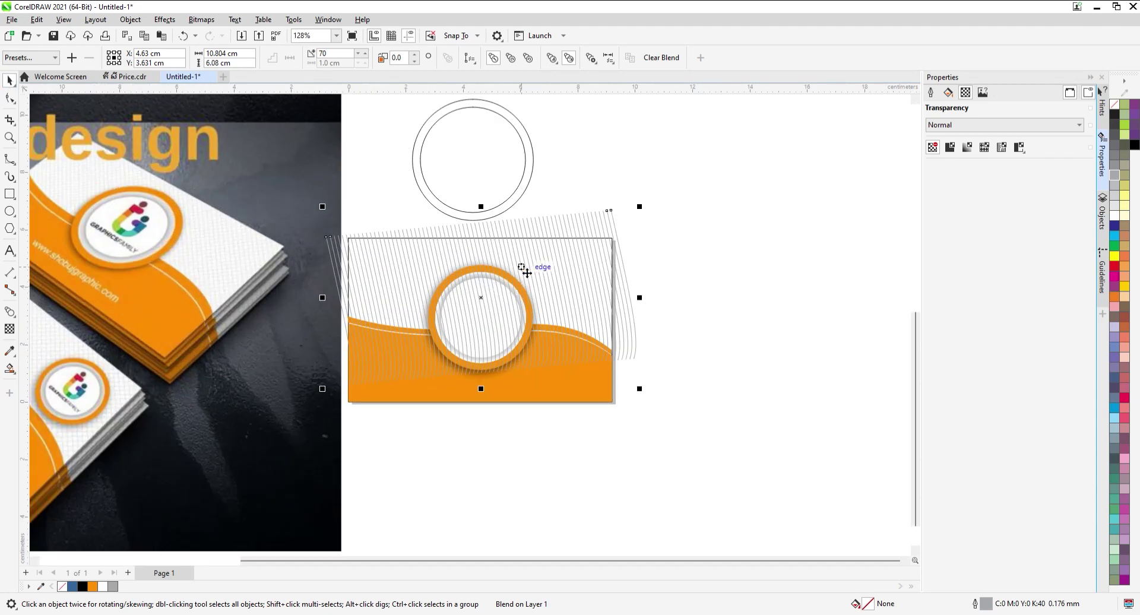
- Crop the line blend to the card's top and side edges, an area about 9.21 cm wide and 4.16 cm high
{"action": "left_click", "coordinate": [10, 119]}
{"action": "left_click_drag", "start_coordinate": [349, 239], "coordinate": [618, 364]}
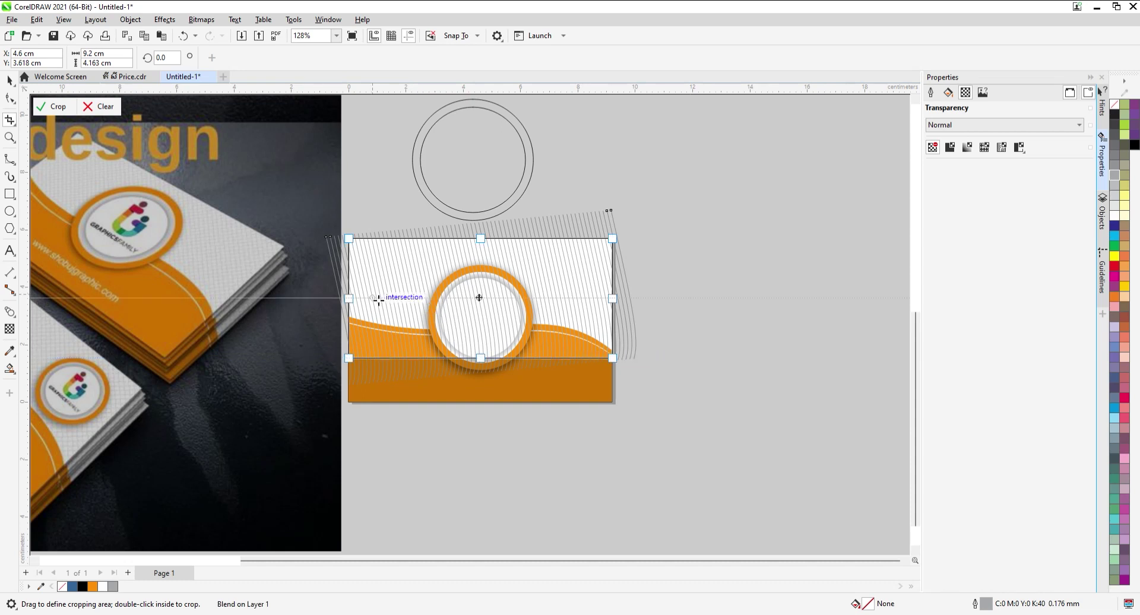
{"action": "scroll", "coordinate": [357, 300], "scroll_direction": "up", "scroll_amount": 5}
{"action": "left_click_drag", "start_coordinate": [326, 304], "coordinate": [325, 303]}
{"action": "double_click", "coordinate": [485, 304]}
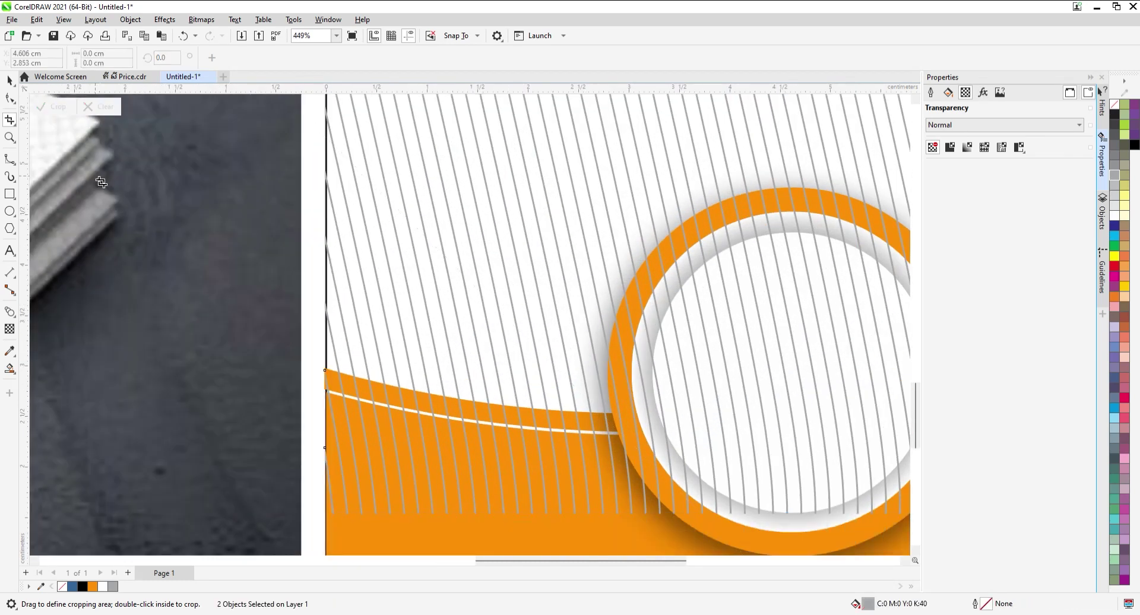
- Order the cropped line pattern behind the circular logo frame
{"action": "left_click", "coordinate": [10, 81]}
{"action": "scroll", "coordinate": [445, 351], "scroll_direction": "down", "scroll_amount": 5}
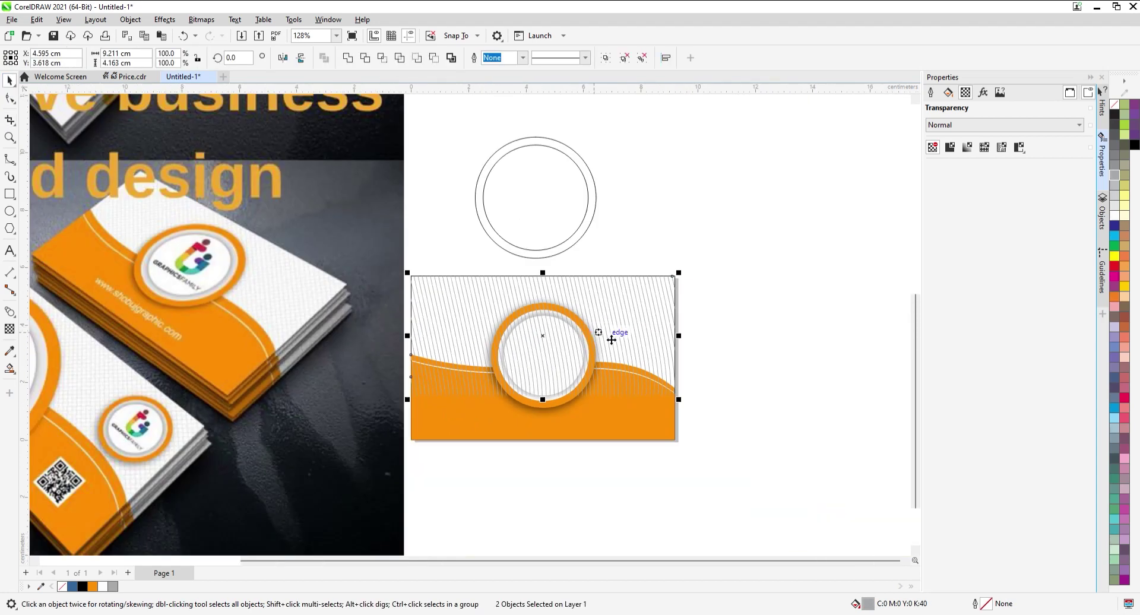
{"action": "scroll", "coordinate": [606, 333], "scroll_direction": "down", "scroll_amount": 3}
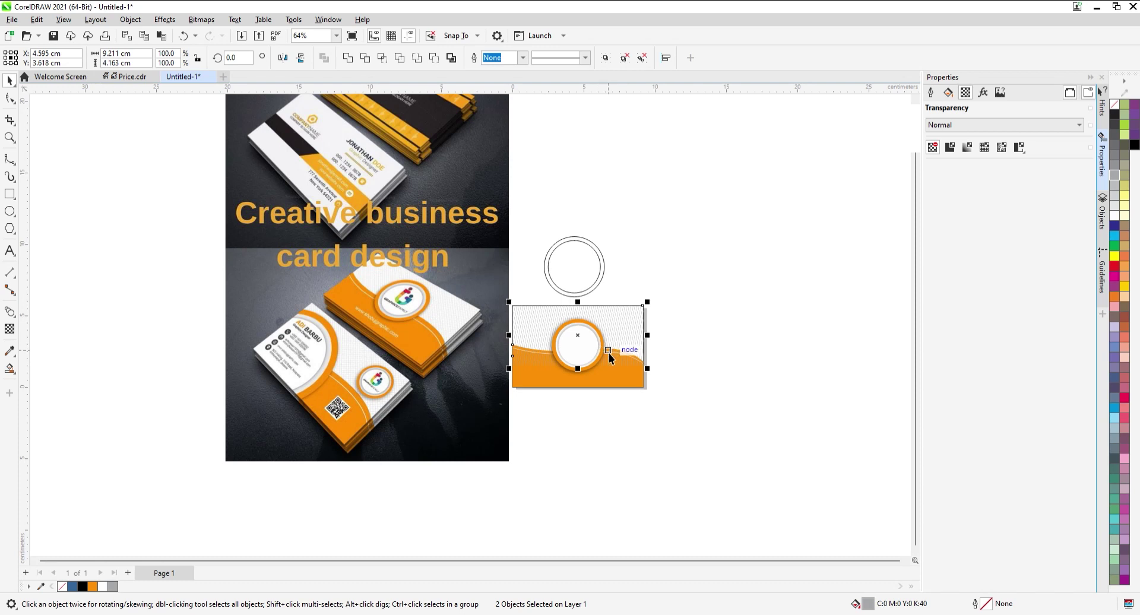
{"action": "scroll", "coordinate": [604, 352], "scroll_direction": "up", "scroll_amount": 3}
{"action": "scroll", "coordinate": [732, 374], "scroll_direction": "up", "scroll_amount": 3}
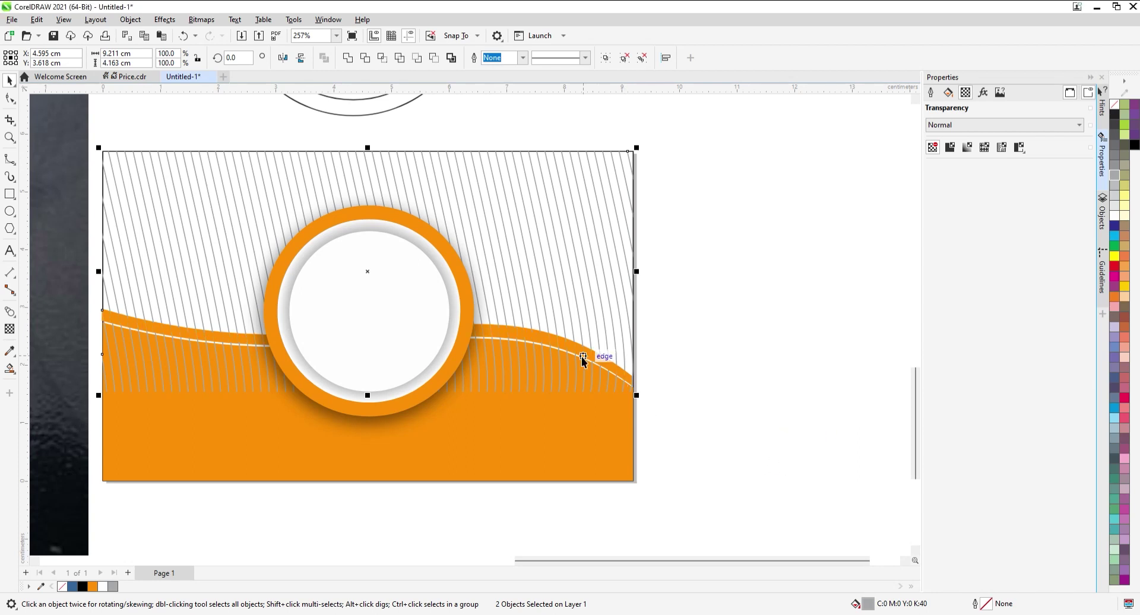
- Bring the orange wavy panel to the front so it covers the line pattern on the card's lower part
{"action": "left_click", "coordinate": [583, 448]}
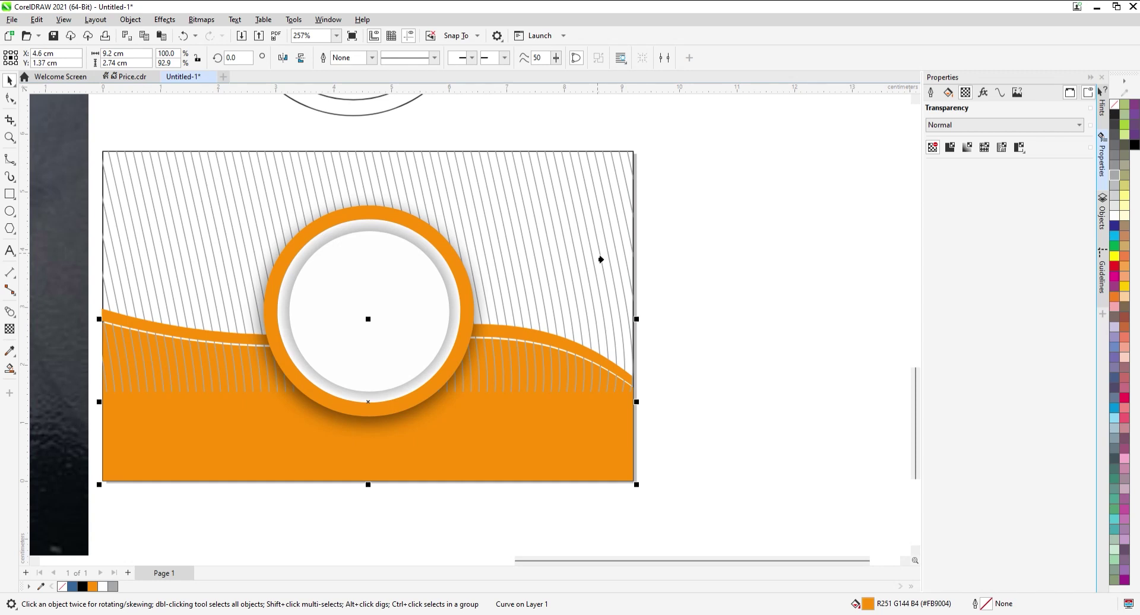
{"action": "left_click", "coordinate": [588, 496]}
{"action": "left_click", "coordinate": [524, 447]}
{"action": "scroll", "coordinate": [628, 447], "scroll_direction": "down", "scroll_amount": 2}
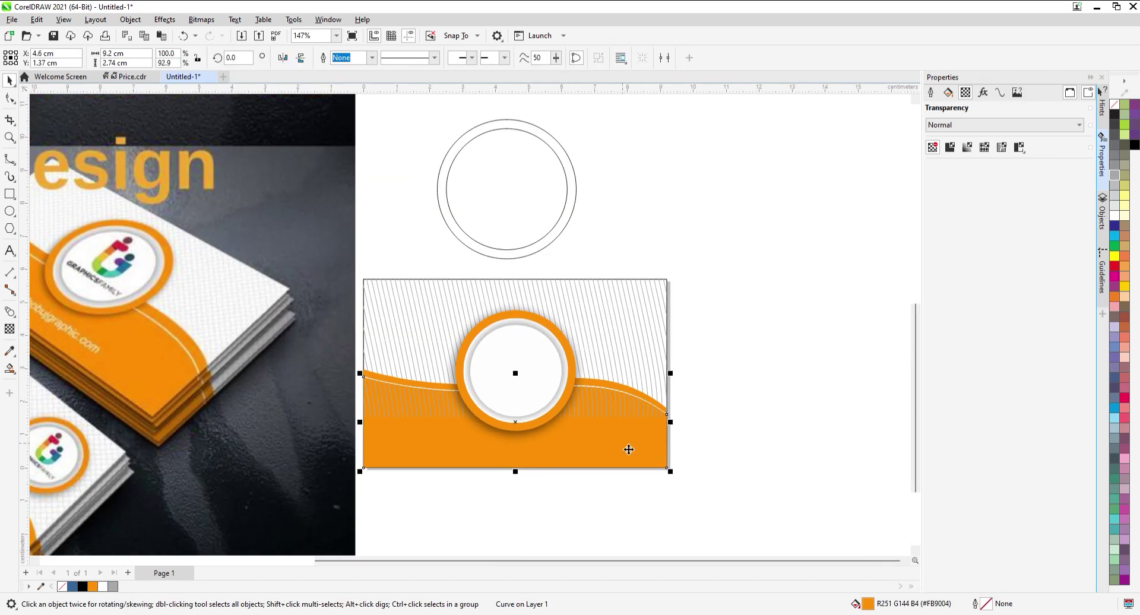
{"action": "scroll", "coordinate": [473, 449], "scroll_direction": "up", "scroll_amount": 3}
{"action": "scroll", "coordinate": [347, 472], "scroll_direction": "down", "scroll_amount": 2}
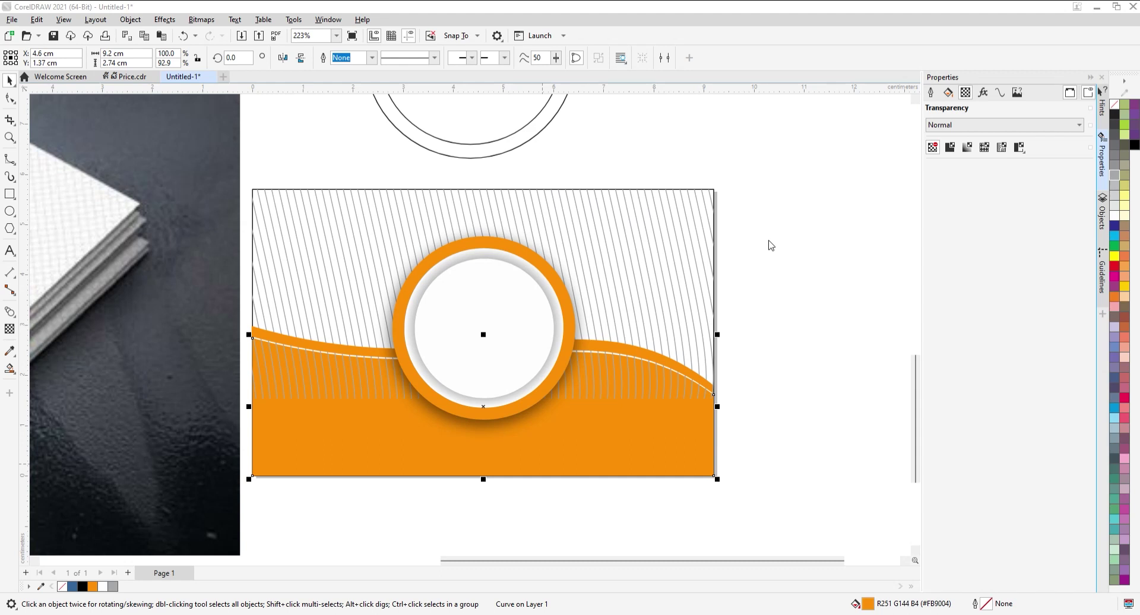
{"action": "key", "text": "shift+Page_Up"}
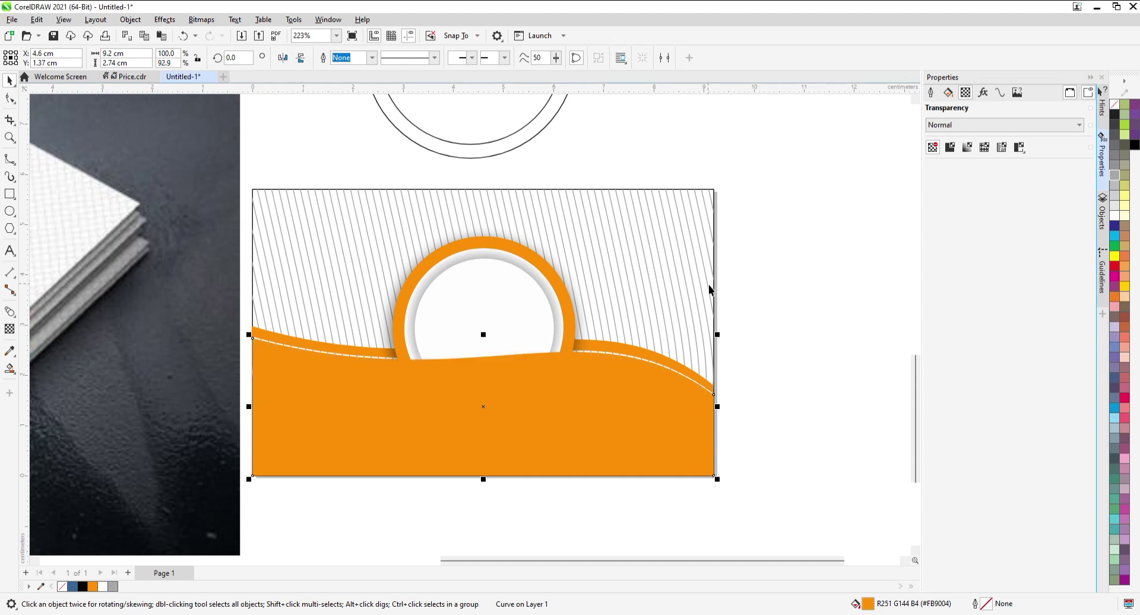
- Compare the card's line pattern, wavy panel and logo frame with the card stacks in the reference image
{"action": "left_click", "coordinate": [708, 196]}
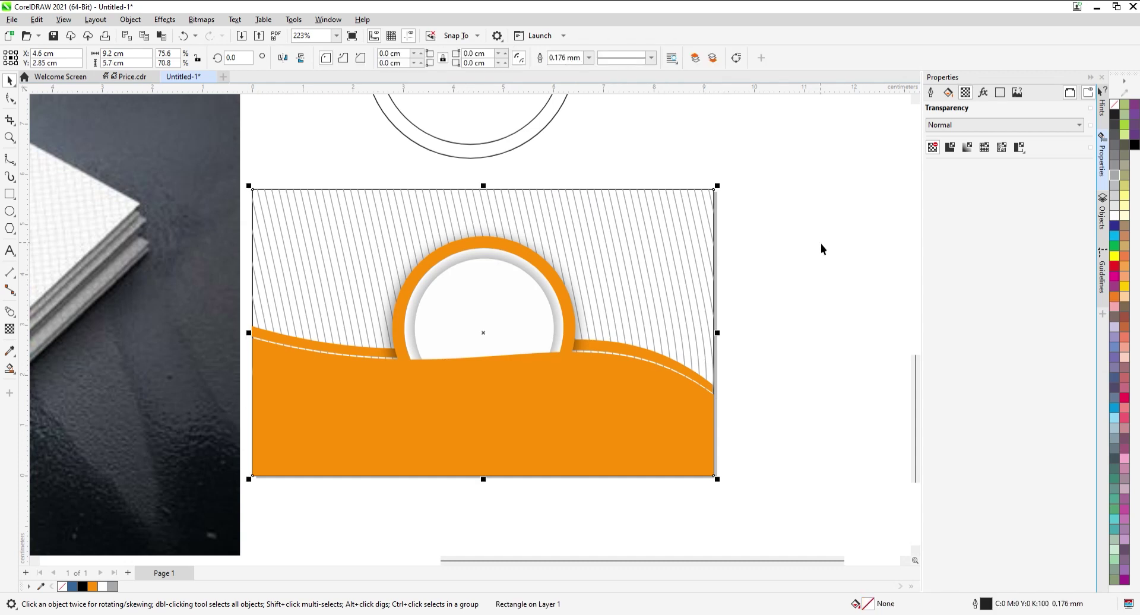
{"action": "left_click", "coordinate": [766, 344]}
{"action": "scroll", "coordinate": [624, 377], "scroll_direction": "down", "scroll_amount": 2}
{"action": "scroll", "coordinate": [579, 366], "scroll_direction": "up", "scroll_amount": 2}
{"action": "scroll", "coordinate": [626, 397], "scroll_direction": "down", "scroll_amount": 2}
{"action": "scroll", "coordinate": [297, 312], "scroll_direction": "up", "scroll_amount": 3}
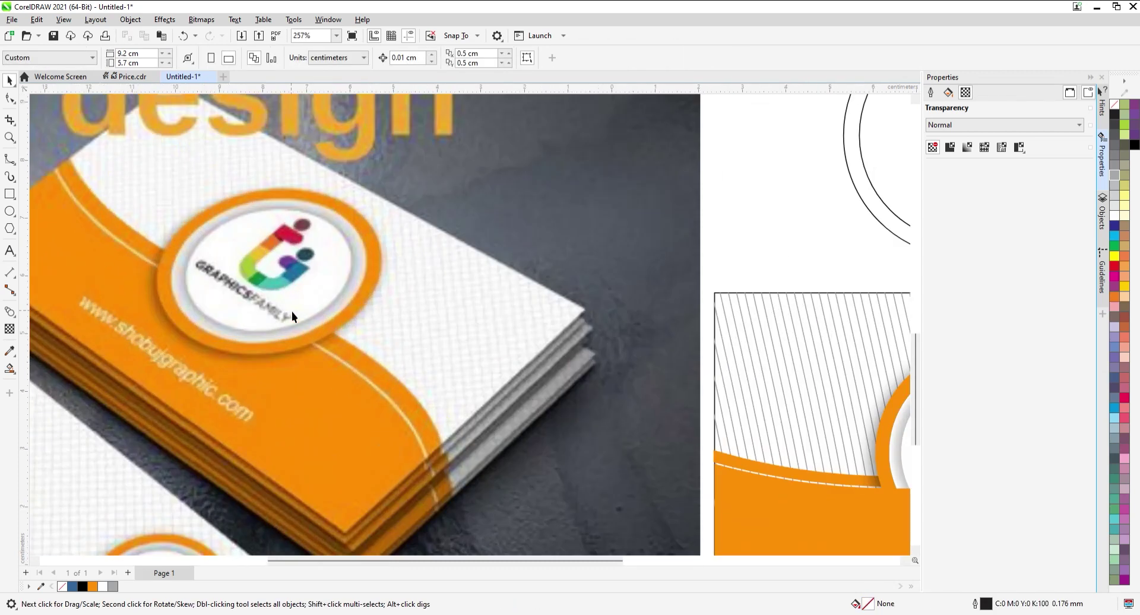
{"action": "scroll", "coordinate": [317, 358], "scroll_direction": "down", "scroll_amount": 5}
{"action": "scroll", "coordinate": [458, 393], "scroll_direction": "up", "scroll_amount": 2}
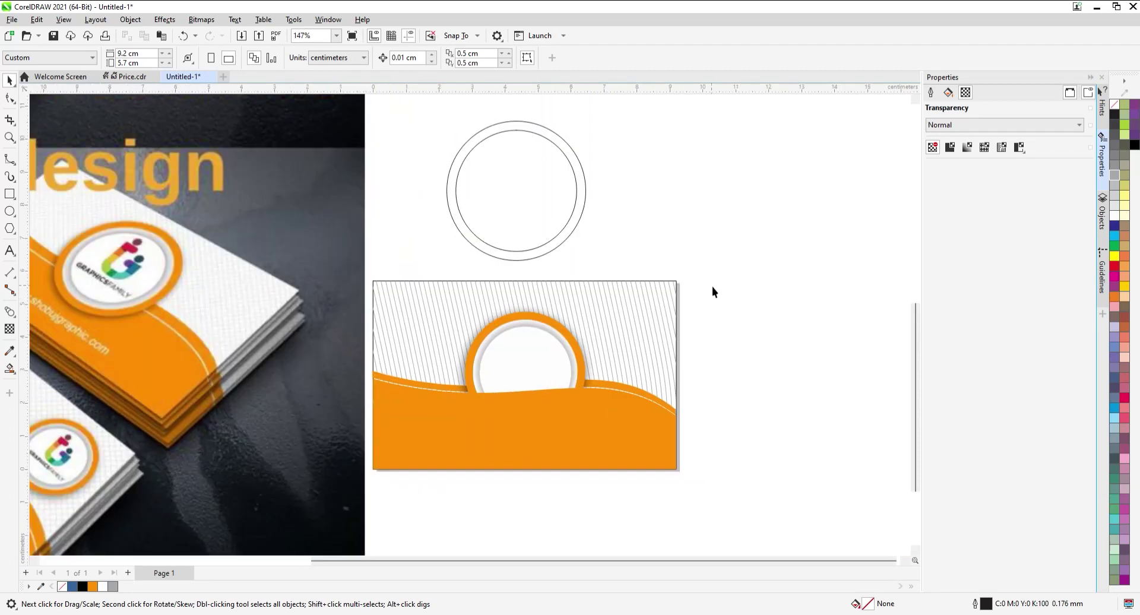
{"action": "scroll", "coordinate": [648, 335], "scroll_direction": "down", "scroll_amount": 1}
{"action": "left_click_drag", "start_coordinate": [701, 297], "coordinate": [445, 467]}
{"action": "left_click", "coordinate": [703, 122]}
{"action": "scroll", "coordinate": [578, 425], "scroll_direction": "down", "scroll_amount": 1}
{"action": "scroll", "coordinate": [557, 405], "scroll_direction": "up", "scroll_amount": 1}
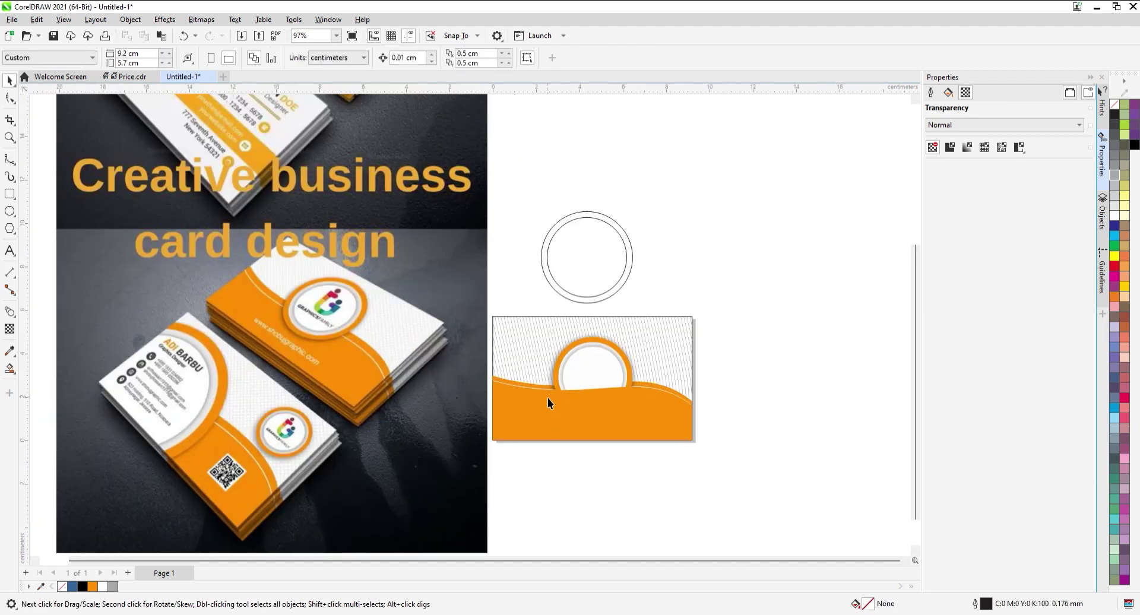
{"action": "left_click", "coordinate": [254, 446]}
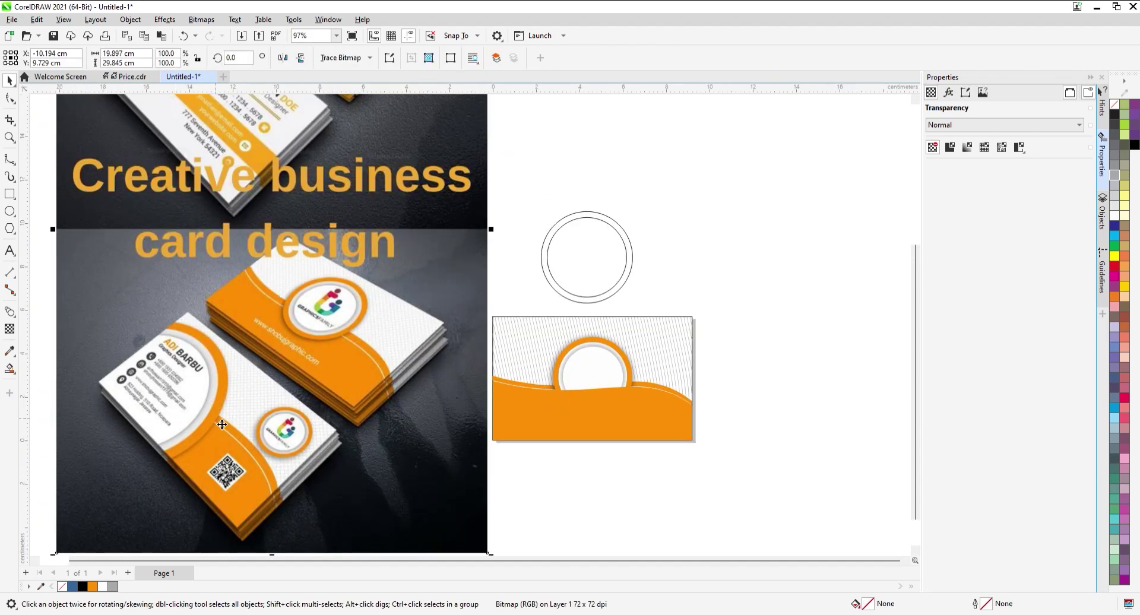
- Group the card's artwork and place a copy level with it on the right, at about X 14.32 cm, Y 2.86 cm
{"action": "scroll", "coordinate": [654, 376], "scroll_direction": "down", "scroll_amount": 1}
{"action": "left_click_drag", "start_coordinate": [753, 454], "coordinate": [698, 350]}
{"action": "scroll", "coordinate": [580, 353], "scroll_direction": "down", "scroll_amount": 2}
{"action": "scroll", "coordinate": [628, 369], "scroll_direction": "up", "scroll_amount": 2}
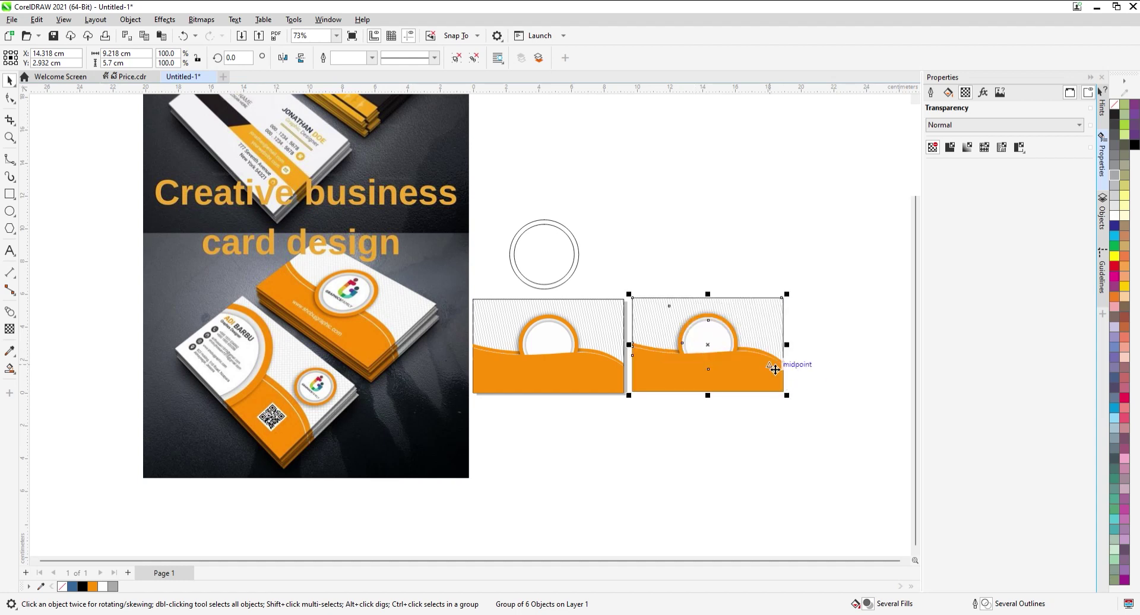
{"action": "left_click", "coordinate": [787, 438]}
{"action": "scroll", "coordinate": [707, 392], "scroll_direction": "up", "scroll_amount": 2}
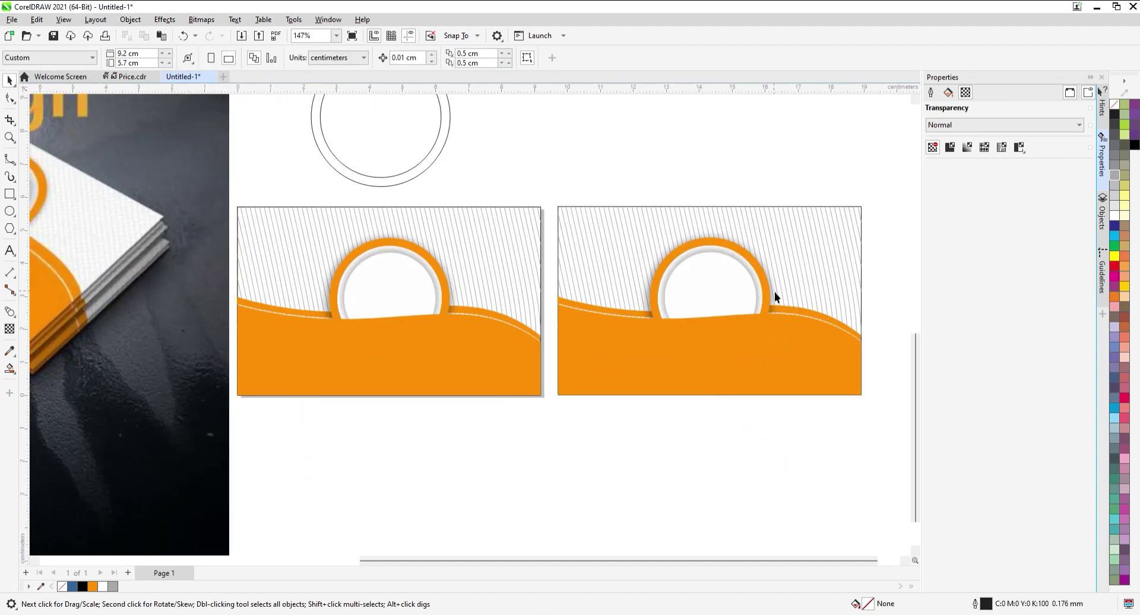
- Ungroup the original card and bring its circular logo frame in front of the orange panel, keeping it centred on the card
{"action": "left_click", "coordinate": [432, 286]}
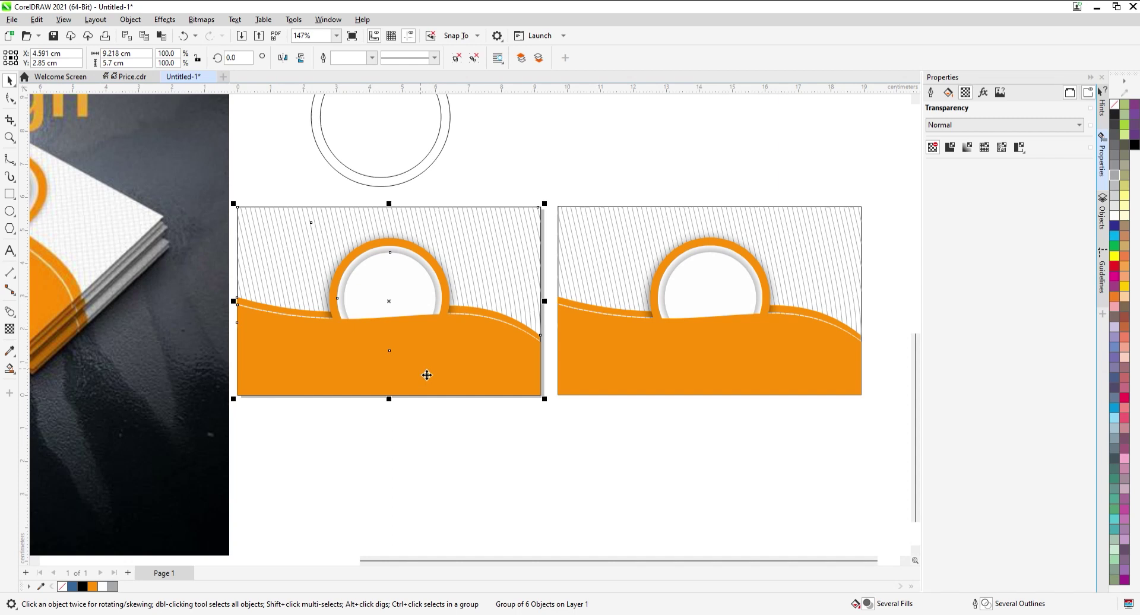
{"action": "left_click_drag", "start_coordinate": [304, 459], "coordinate": [518, 314]}
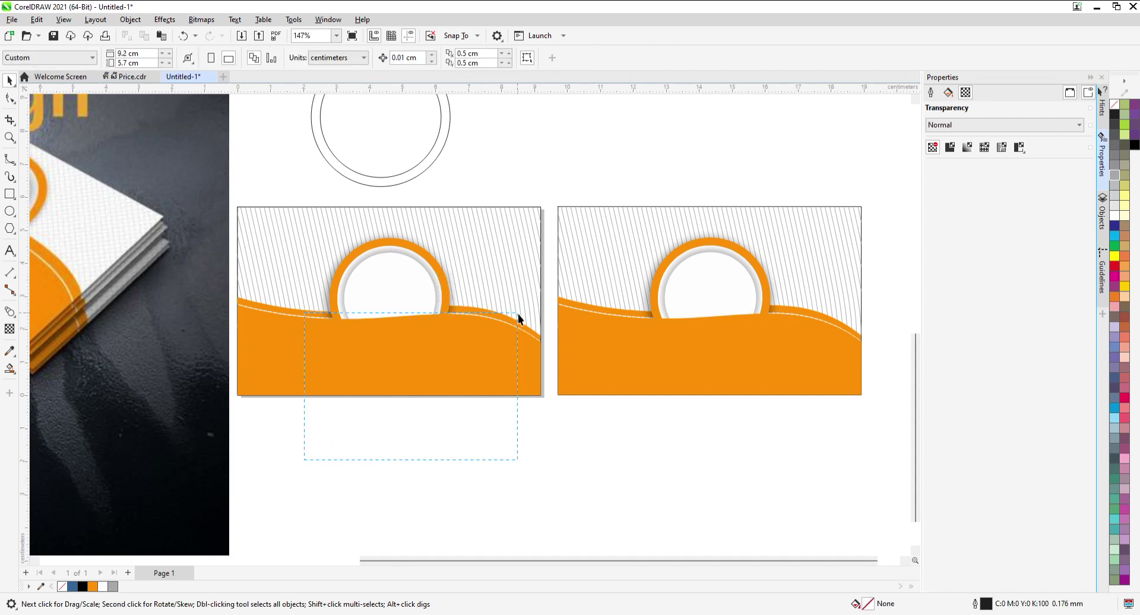
{"action": "left_click", "coordinate": [423, 274]}
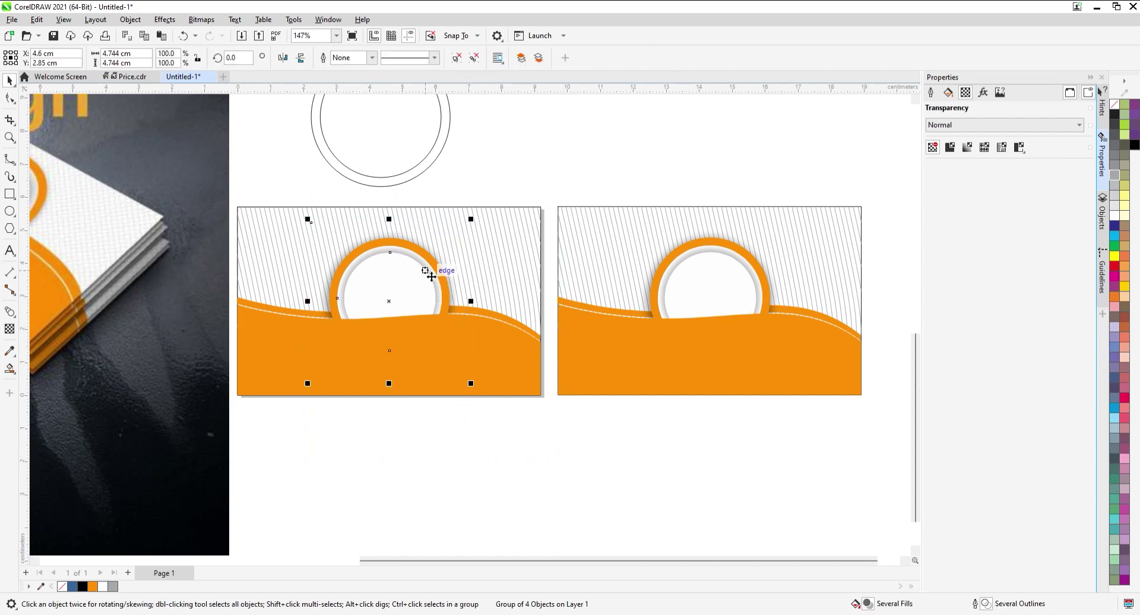
{"action": "mouse_move", "coordinate": [425, 270]}
{"action": "left_mouse_down"}
{"action": "mouse_move", "coordinate": [510, 455]}
{"action": "mouse_move", "coordinate": [434, 275]}
{"action": "left_mouse_up"}
{"action": "right_click", "coordinate": [435, 275]}
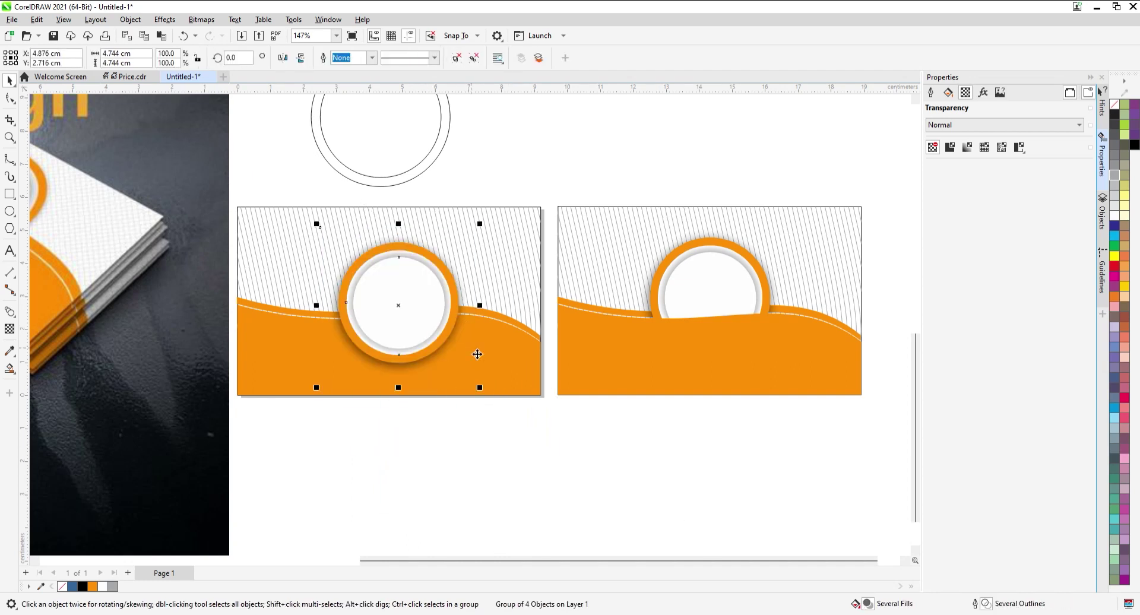
{"action": "left_click", "coordinate": [448, 443]}
- Ungroup the copied card, move its circular frame in front over the card's left edge, and delete the spare frame above the cards
{"action": "left_click", "coordinate": [725, 254]}
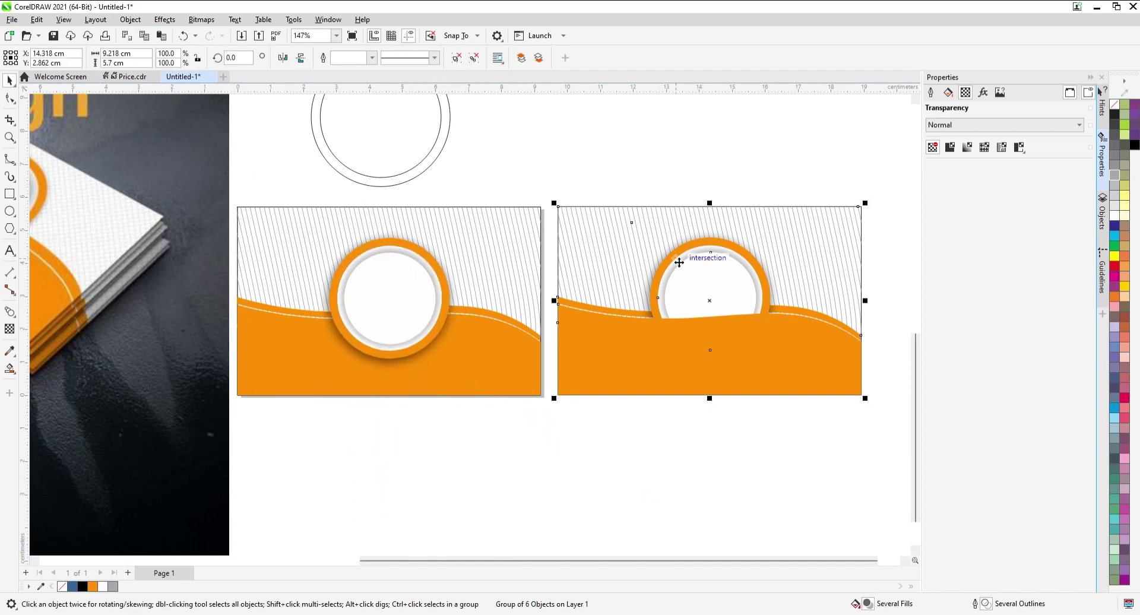
{"action": "left_click", "coordinate": [837, 442]}
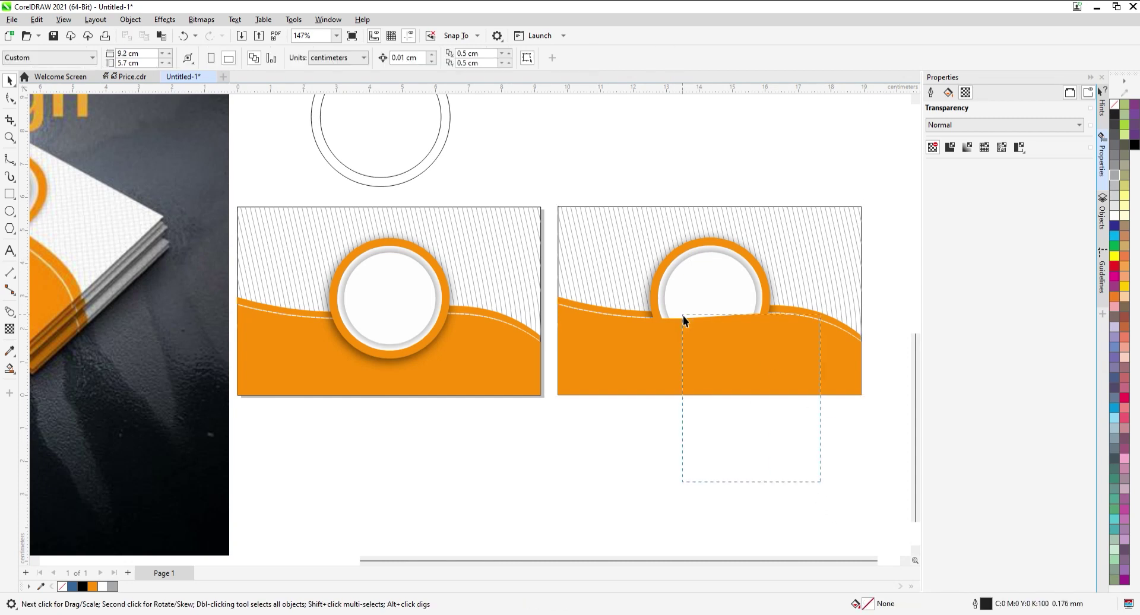
{"action": "left_click_drag", "start_coordinate": [614, 218], "coordinate": [614, 218]}
{"action": "scroll", "coordinate": [642, 236], "scroll_direction": "down", "scroll_amount": 3}
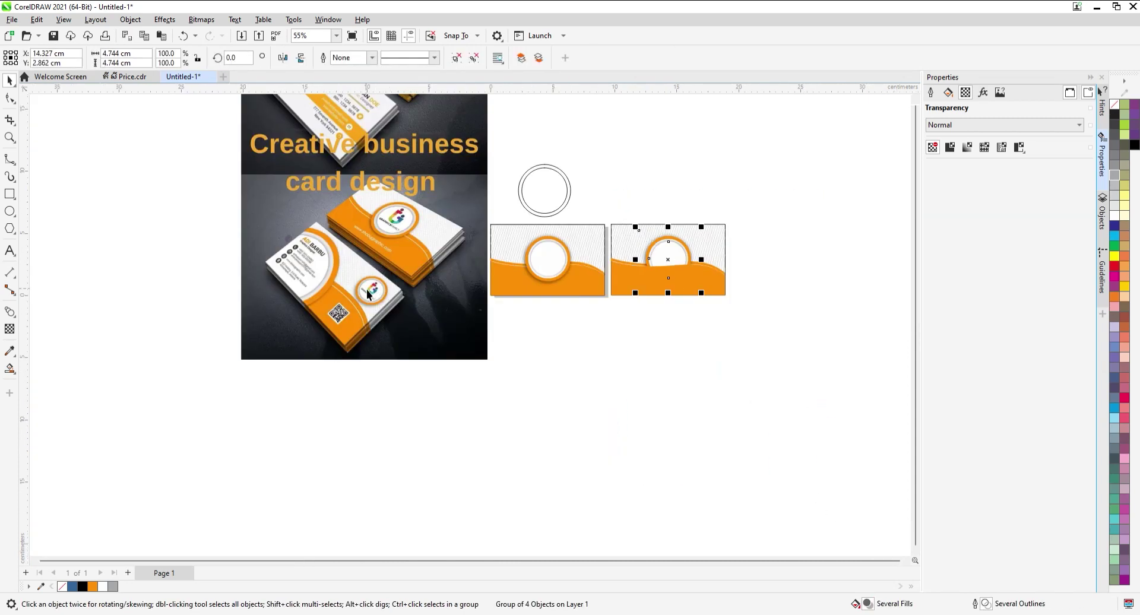
{"action": "scroll", "coordinate": [358, 294], "scroll_direction": "up", "scroll_amount": 1}
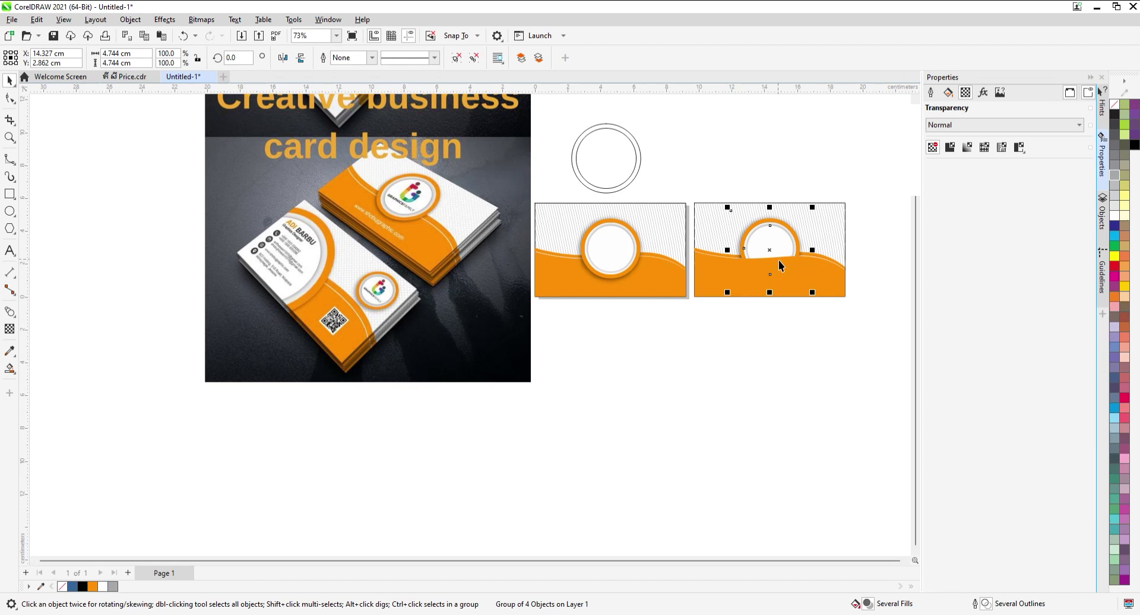
{"action": "left_click_drag", "start_coordinate": [774, 249], "coordinate": [711, 247]}
{"action": "right_click", "coordinate": [711, 247]}
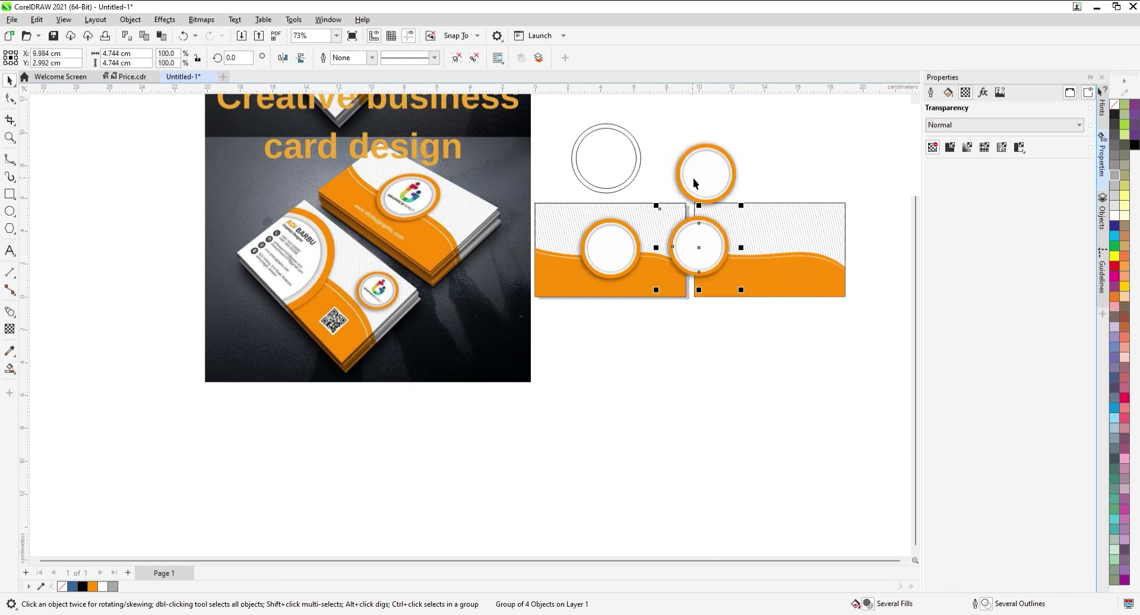
{"action": "left_click", "coordinate": [694, 183]}
{"action": "key", "text": "Delete"}
- Enlarge the circular frame at the copied card's left edge to a selection size of about 6.03 cm
{"action": "left_click_drag", "start_coordinate": [657, 183], "coordinate": [781, 317]}
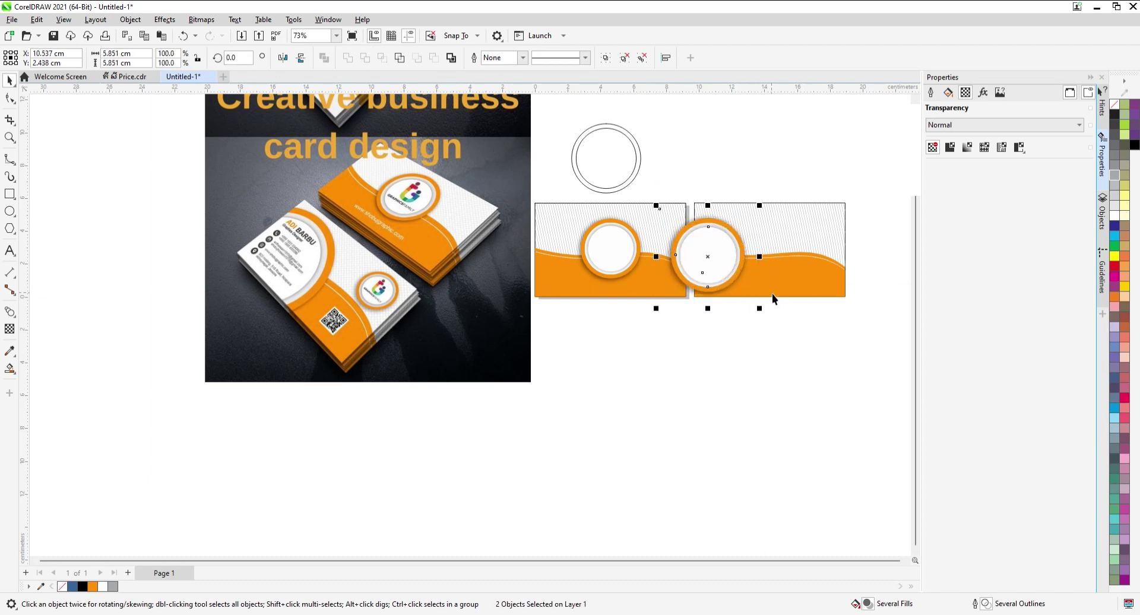
{"action": "mouse_move", "coordinate": [761, 205]}
{"action": "left_mouse_down"}
{"action": "mouse_move", "coordinate": [783, 198]}
{"action": "mouse_move", "coordinate": [774, 192]}
{"action": "left_mouse_up"}
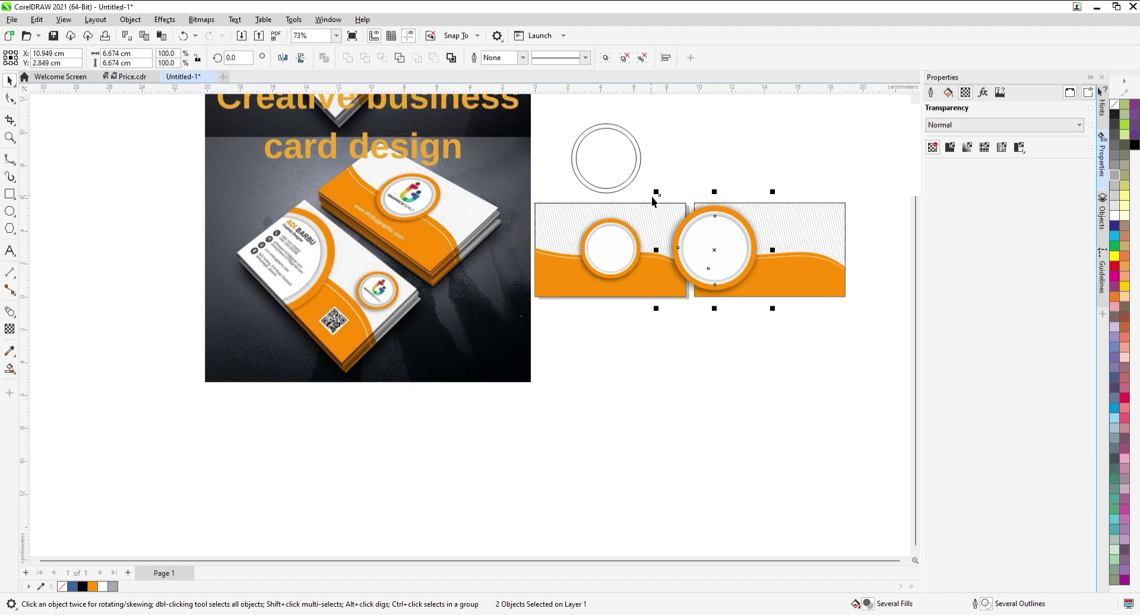
{"action": "left_click_drag", "start_coordinate": [656, 191], "coordinate": [667, 202]}
{"action": "scroll", "coordinate": [805, 276], "scroll_direction": "down", "scroll_amount": 2}
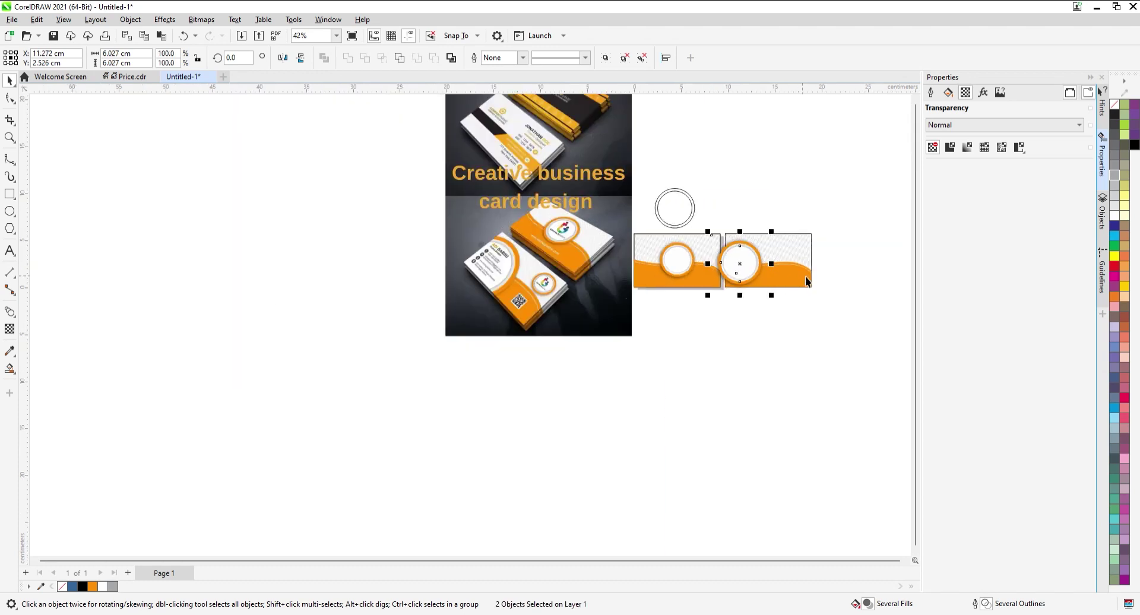
- Enlarge the circular frame at the copied card's left edge to a selection size of about 7.79 cm and nudge it into place
{"action": "scroll", "coordinate": [771, 271], "scroll_direction": "up", "scroll_amount": 4}
{"action": "scroll", "coordinate": [771, 271], "scroll_direction": "down", "scroll_amount": 3}
{"action": "scroll", "coordinate": [721, 275], "scroll_direction": "up", "scroll_amount": 1}
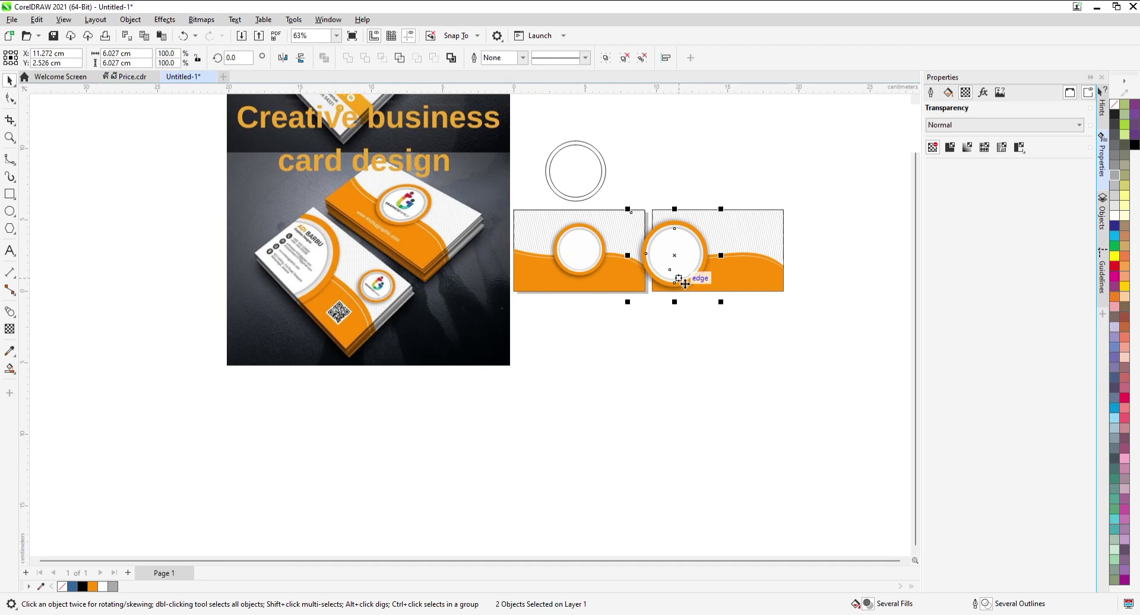
{"action": "mouse_move", "coordinate": [721, 209]}
{"action": "left_mouse_down"}
{"action": "mouse_move", "coordinate": [729, 217]}
{"action": "mouse_move", "coordinate": [726, 204]}
{"action": "left_mouse_up"}
{"action": "left_click_drag", "start_coordinate": [624, 308], "coordinate": [609, 336]}
{"action": "key", "text": "Right"}
{"action": "key", "text": "Up"}
{"action": "key", "text": "Up"}
{"action": "key", "text": "Right"}
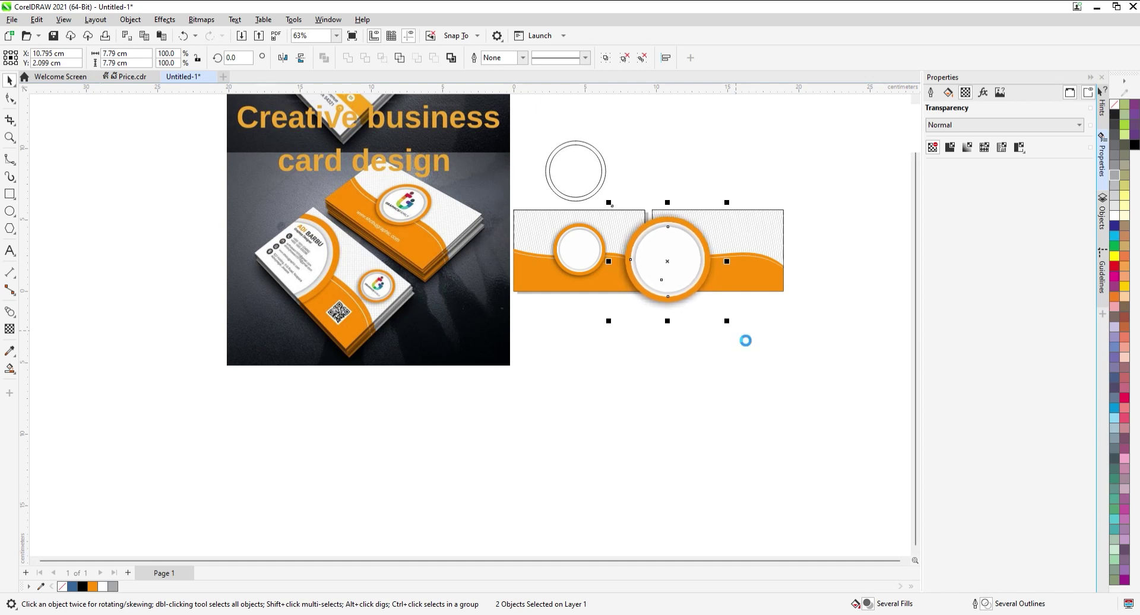
- Place a copy of the large circular frame in the copied card's upper-right corner, reduced to a selection size of about 2.65 cm
{"action": "left_click_drag", "start_coordinate": [665, 267], "coordinate": [772, 251]}
{"action": "left_click_drag", "start_coordinate": [833, 301], "coordinate": [778, 258]}
{"action": "scroll", "coordinate": [760, 216], "scroll_direction": "up", "scroll_amount": 2}
{"action": "left_click_drag", "start_coordinate": [746, 212], "coordinate": [766, 251]}
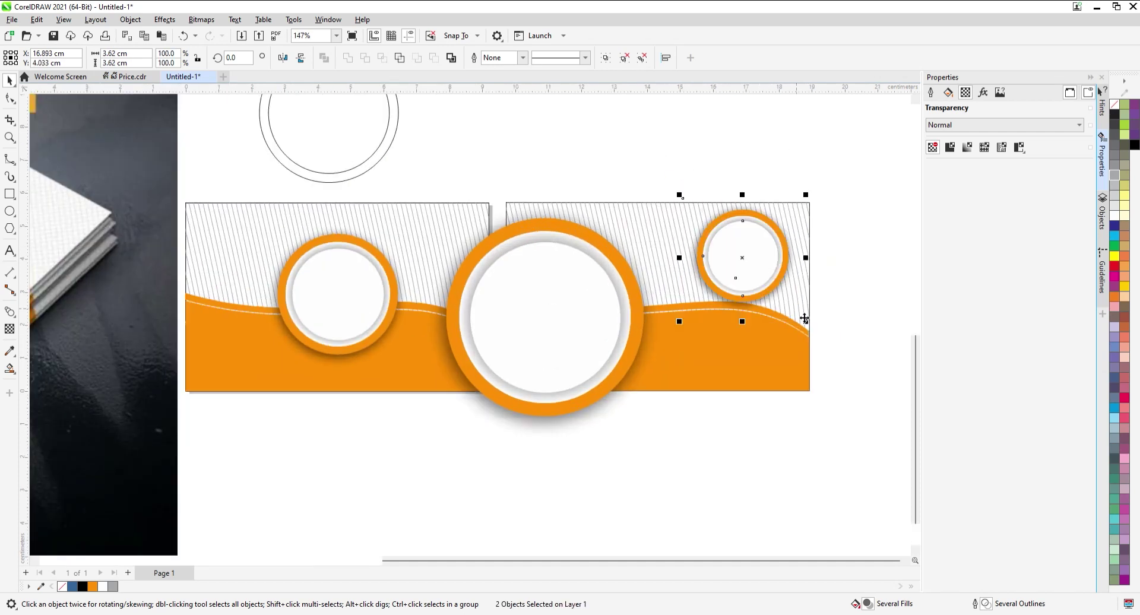
{"action": "left_click_drag", "start_coordinate": [808, 322], "coordinate": [753, 250]}
{"action": "scroll", "coordinate": [752, 252], "scroll_direction": "down", "scroll_amount": 3}
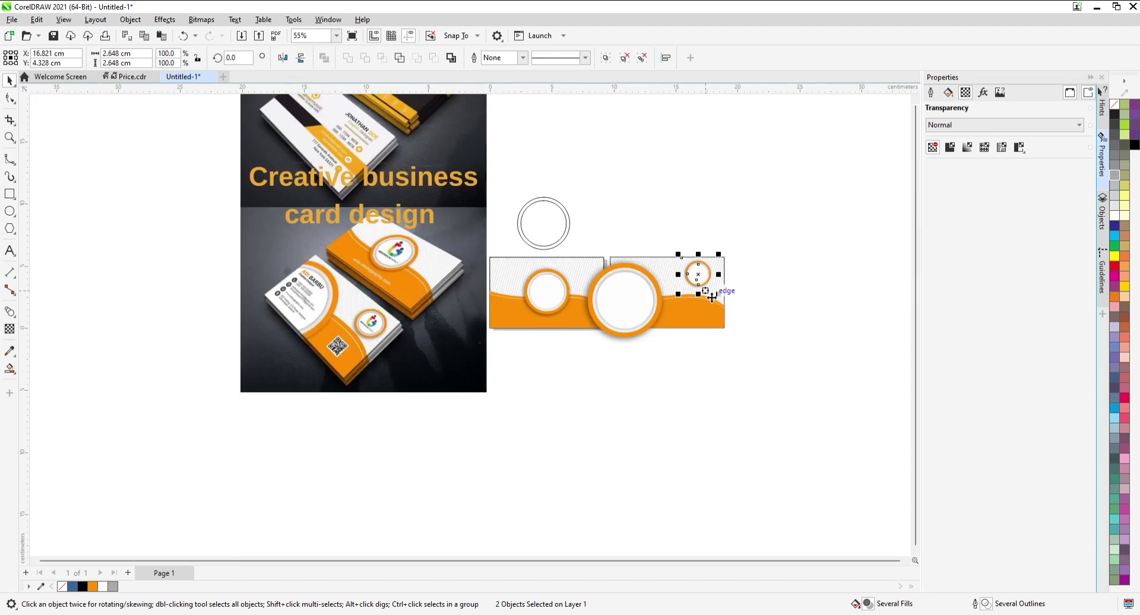
- Fine-tune the small frame's size to about 2.8 cm and its position in the copied card's upper-right corner to about X 17.05, Y 4.11 cm
{"action": "scroll", "coordinate": [706, 296], "scroll_direction": "up", "scroll_amount": 3}
{"action": "left_click_drag", "start_coordinate": [747, 304], "coordinate": [753, 319]}
{"action": "scroll", "coordinate": [713, 269], "scroll_direction": "up", "scroll_amount": 2}
{"action": "left_click_drag", "start_coordinate": [720, 273], "coordinate": [728, 281]}
{"action": "scroll", "coordinate": [713, 285], "scroll_direction": "down", "scroll_amount": 2}
{"action": "scroll", "coordinate": [796, 286], "scroll_direction": "down", "scroll_amount": 3}
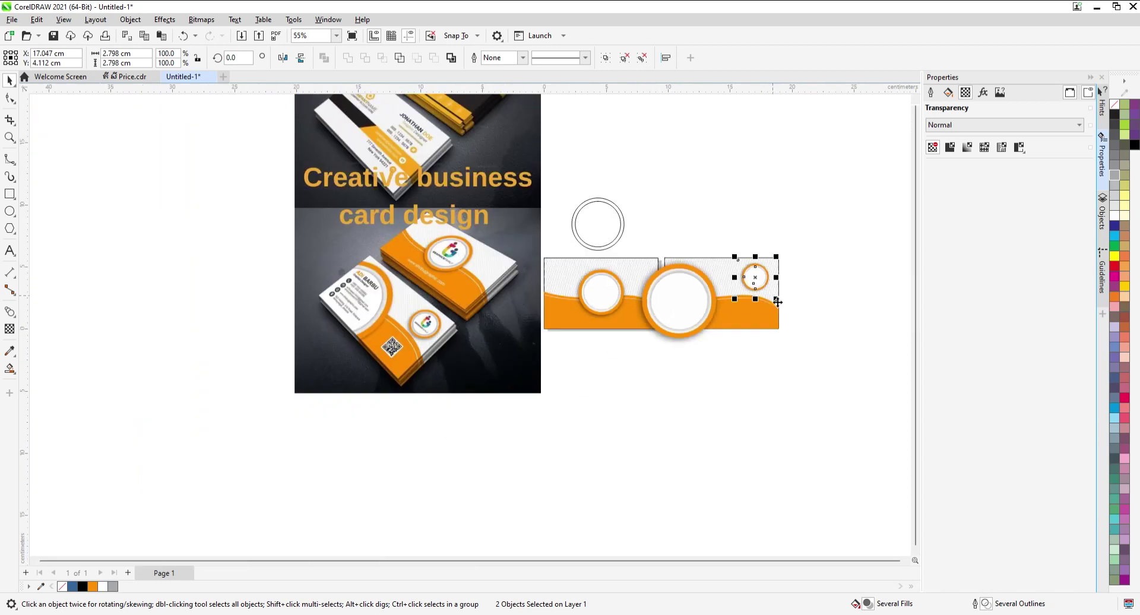
{"action": "scroll", "coordinate": [778, 302], "scroll_direction": "up", "scroll_amount": 2}
{"action": "left_click_drag", "start_coordinate": [778, 306], "coordinate": [786, 324]}
{"action": "left_click", "coordinate": [806, 328]}
{"action": "scroll", "coordinate": [730, 300], "scroll_direction": "down", "scroll_amount": 2}
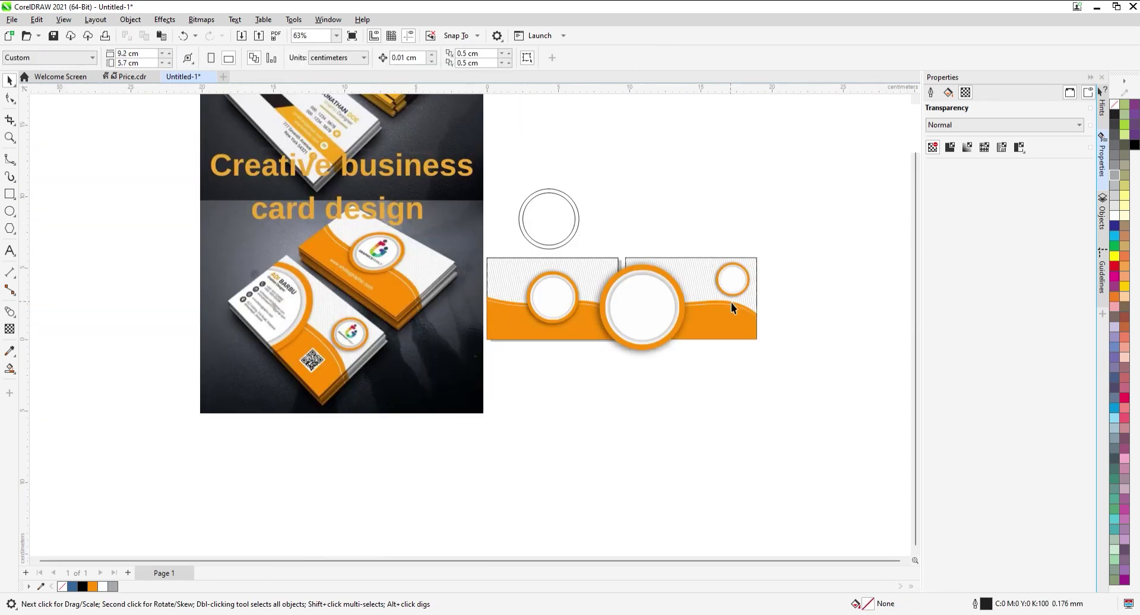
- Group the large circular frame's parts and crop them to the copied card's 9.2 x 5.7 cm outline
{"action": "scroll", "coordinate": [719, 321], "scroll_direction": "down", "scroll_amount": 2}
{"action": "scroll", "coordinate": [651, 341], "scroll_direction": "up", "scroll_amount": 1}
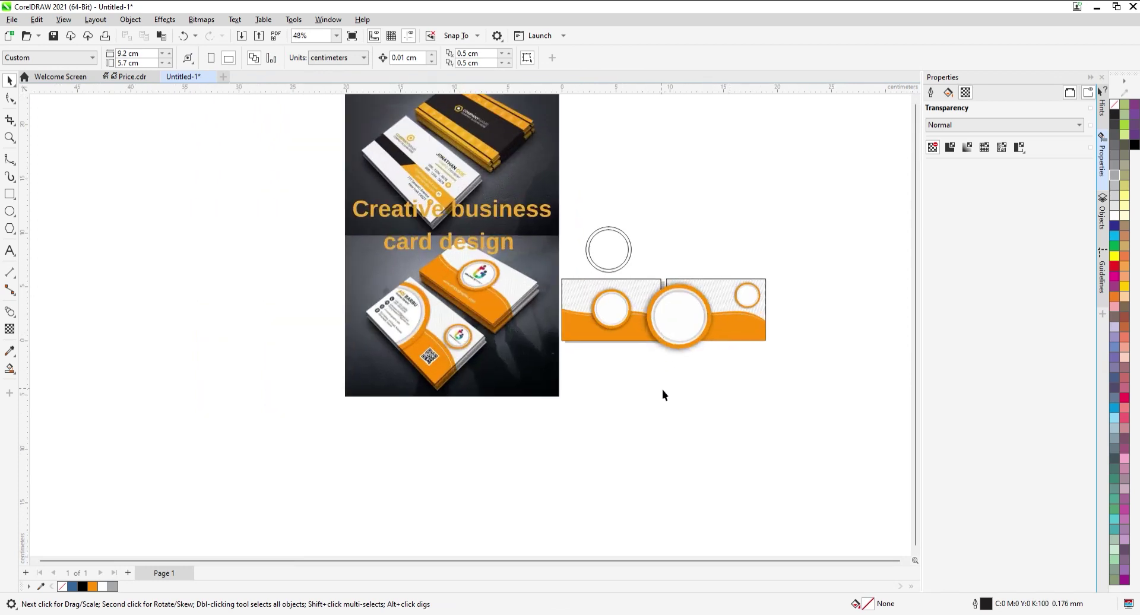
{"action": "left_click_drag", "start_coordinate": [641, 265], "coordinate": [638, 240]}
{"action": "left_click", "coordinate": [733, 366]}
{"action": "left_click", "coordinate": [678, 342]}
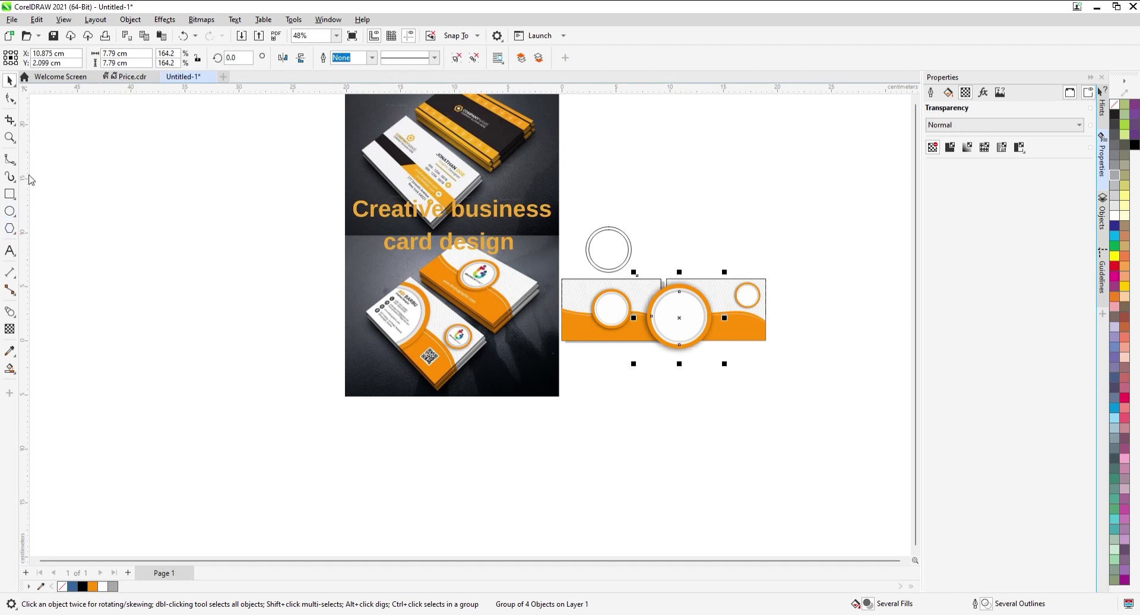
{"action": "left_click", "coordinate": [10, 119]}
{"action": "scroll", "coordinate": [797, 307], "scroll_direction": "up", "scroll_amount": 1}
{"action": "scroll", "coordinate": [517, 257], "scroll_direction": "up", "scroll_amount": 1}
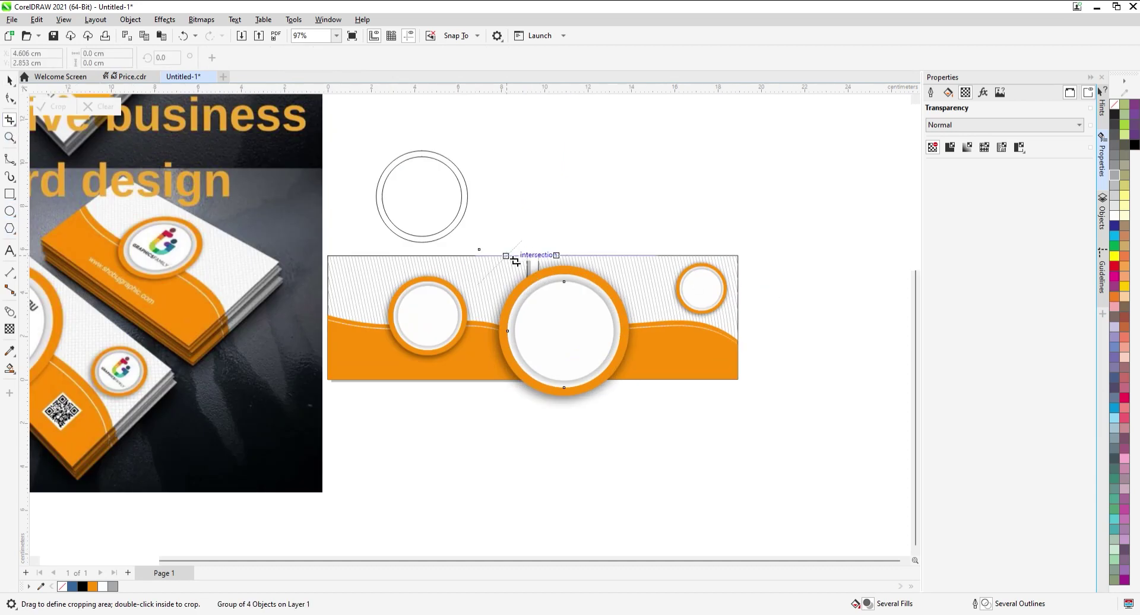
{"action": "left_click_drag", "start_coordinate": [539, 256], "coordinate": [740, 380]}
{"action": "scroll", "coordinate": [740, 379], "scroll_direction": "down", "scroll_amount": 1}
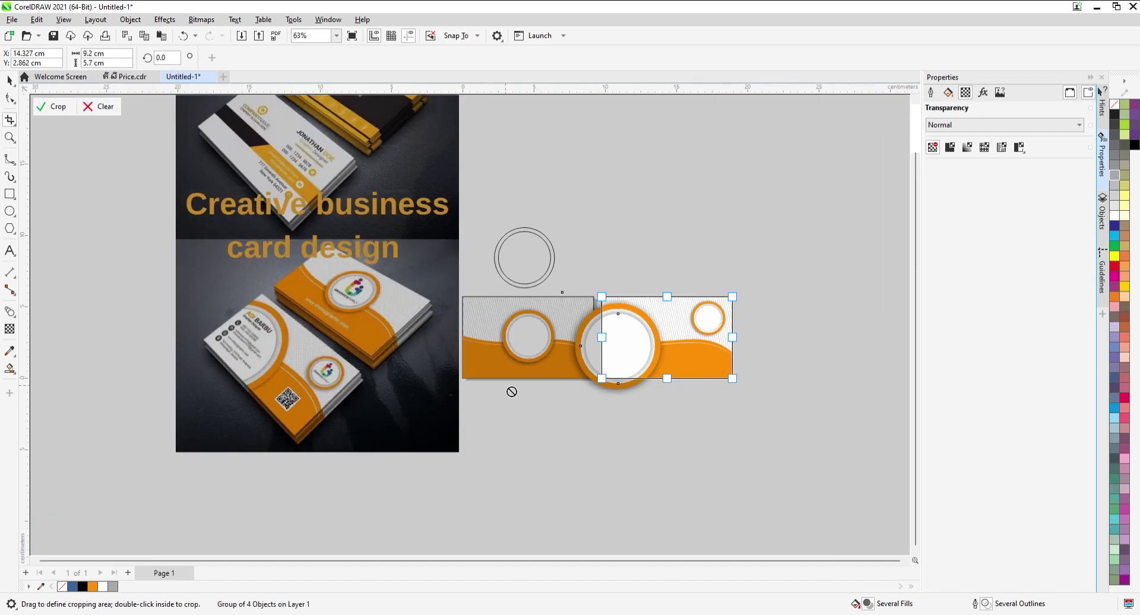
{"action": "double_click", "coordinate": [650, 352]}
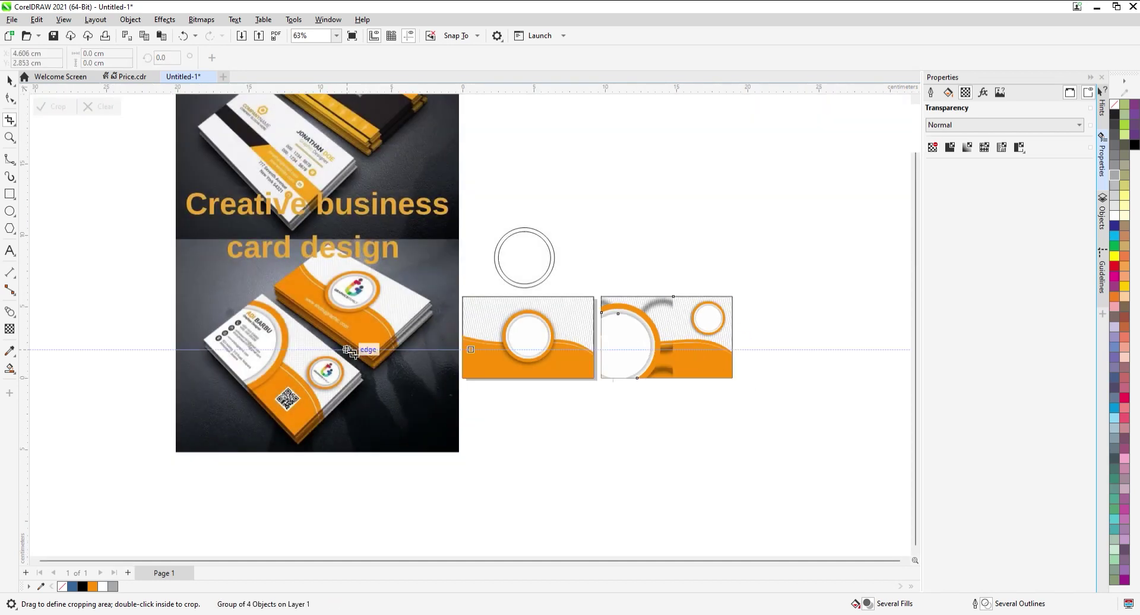
{"action": "left_click", "coordinate": [10, 80]}
{"action": "left_click", "coordinate": [586, 231]}
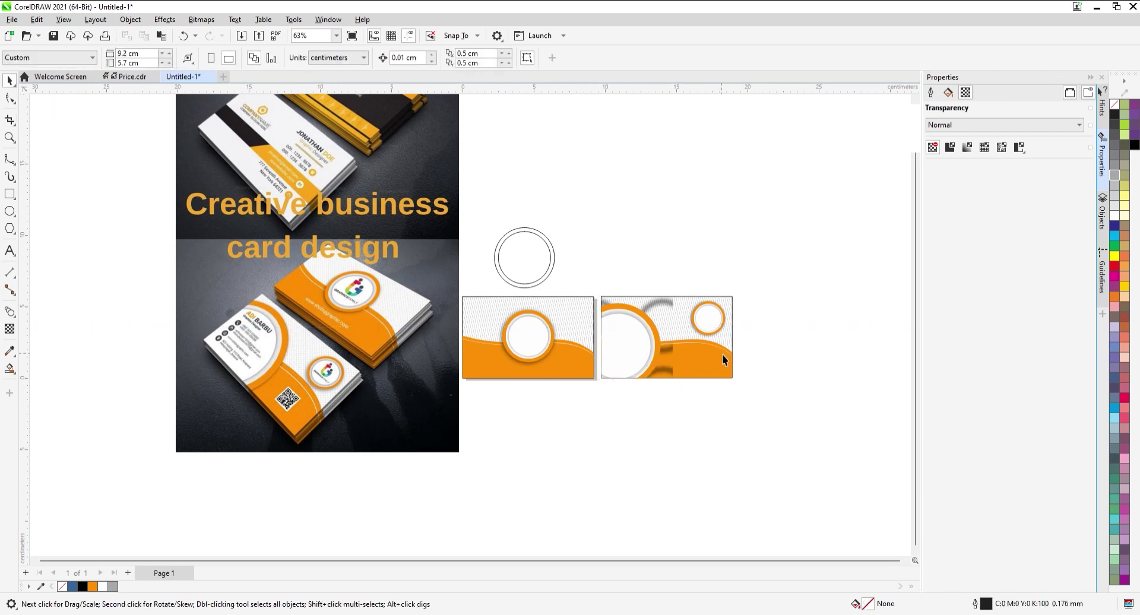
- Ungroup the cropped large frame and delete only its leftover shadow piece
{"action": "left_click", "coordinate": [655, 307]}
{"action": "key", "text": "Delete"}
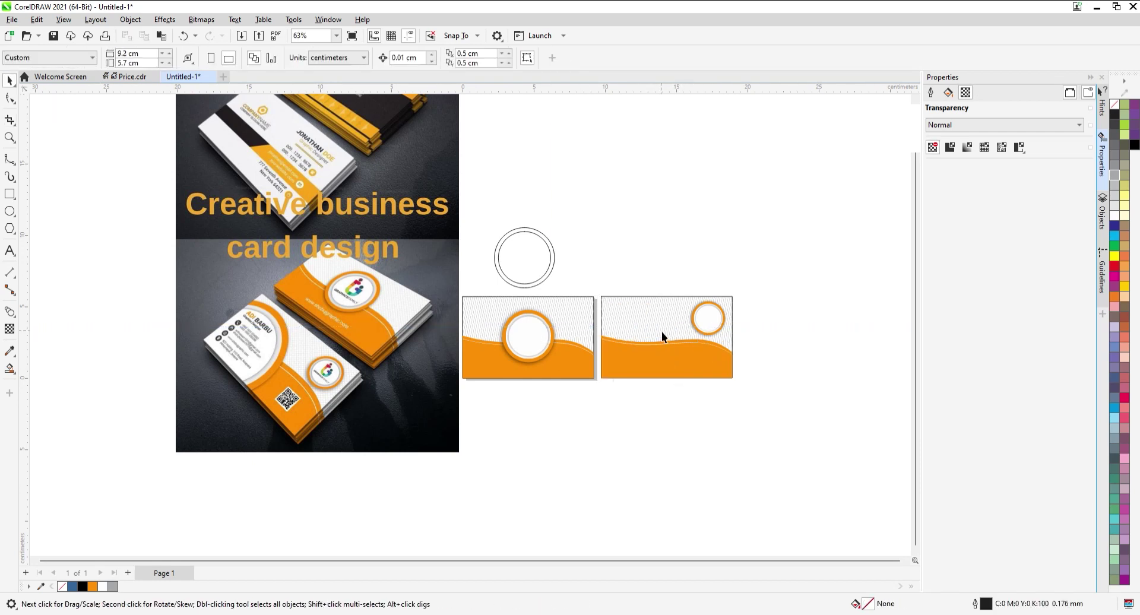
{"action": "key", "text": "ctrl+z"}
{"action": "key", "text": "ctrl+u"}
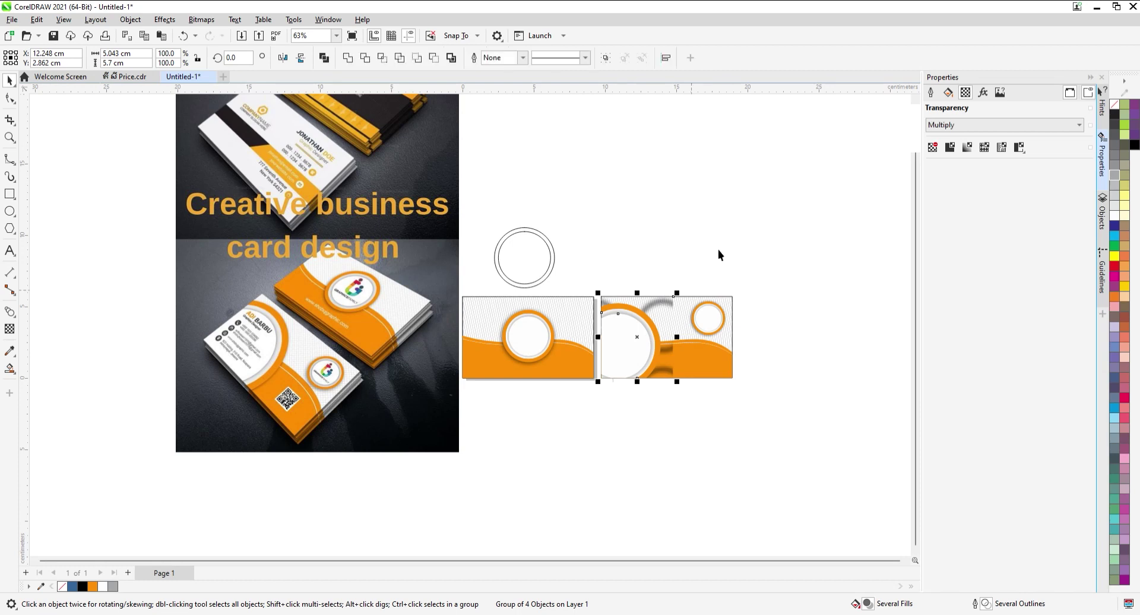
{"action": "left_click", "coordinate": [719, 250]}
{"action": "left_click", "coordinate": [669, 306]}
{"action": "key", "text": "Delete"}
{"action": "key", "text": "Escape"}
{"action": "scroll", "coordinate": [659, 350], "scroll_direction": "up", "scroll_amount": 1}
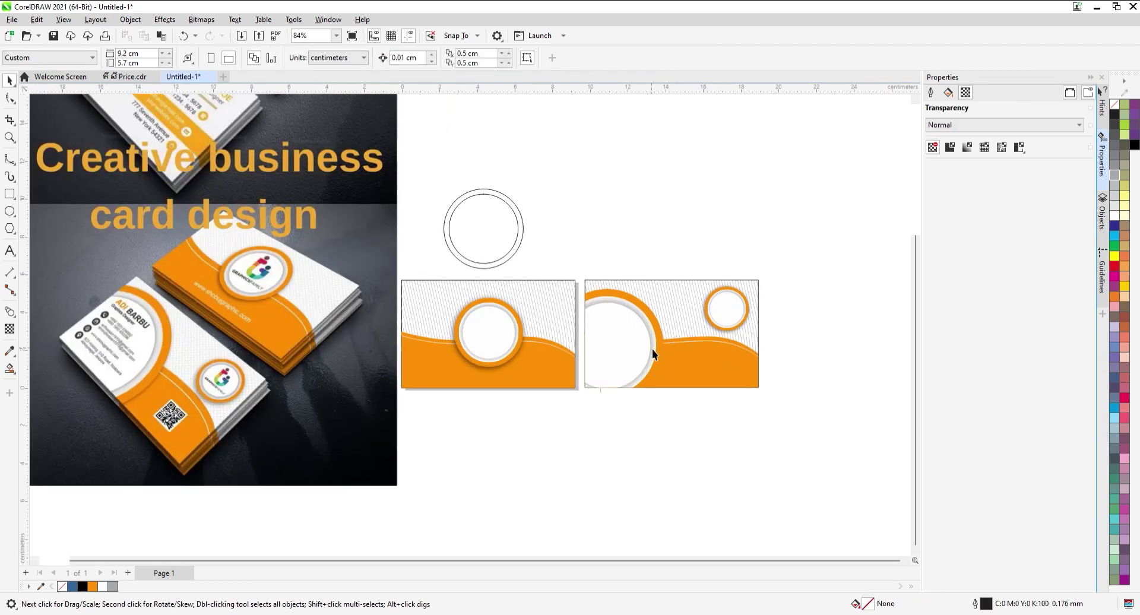
- Add a Multiply drop shadow to the copied card's large orange ring, cast rightwards at about 2°, with opacity 50 and feathering 15
{"action": "left_click_drag", "start_coordinate": [694, 419], "coordinate": [693, 419]}
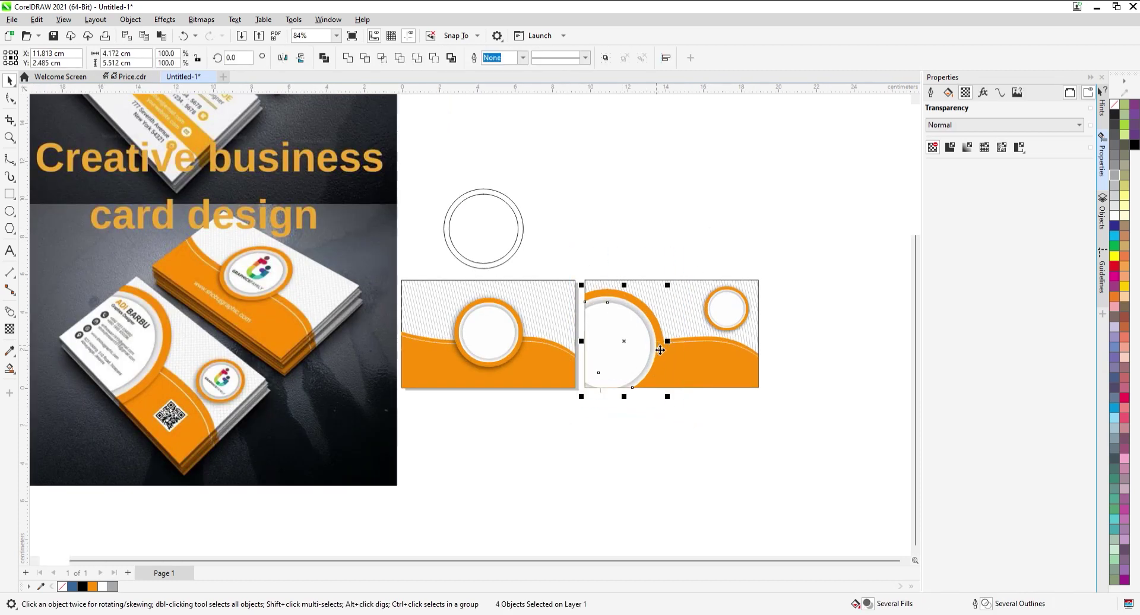
{"action": "left_click", "coordinate": [666, 249]}
{"action": "left_click", "coordinate": [658, 328]}
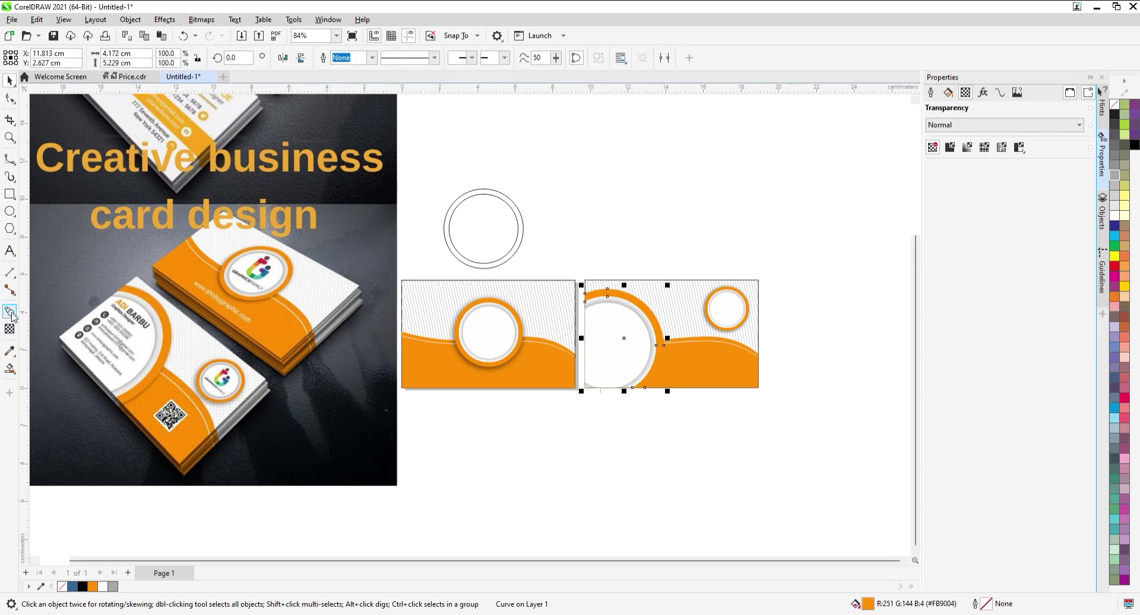
{"action": "left_click", "coordinate": [55, 310]}
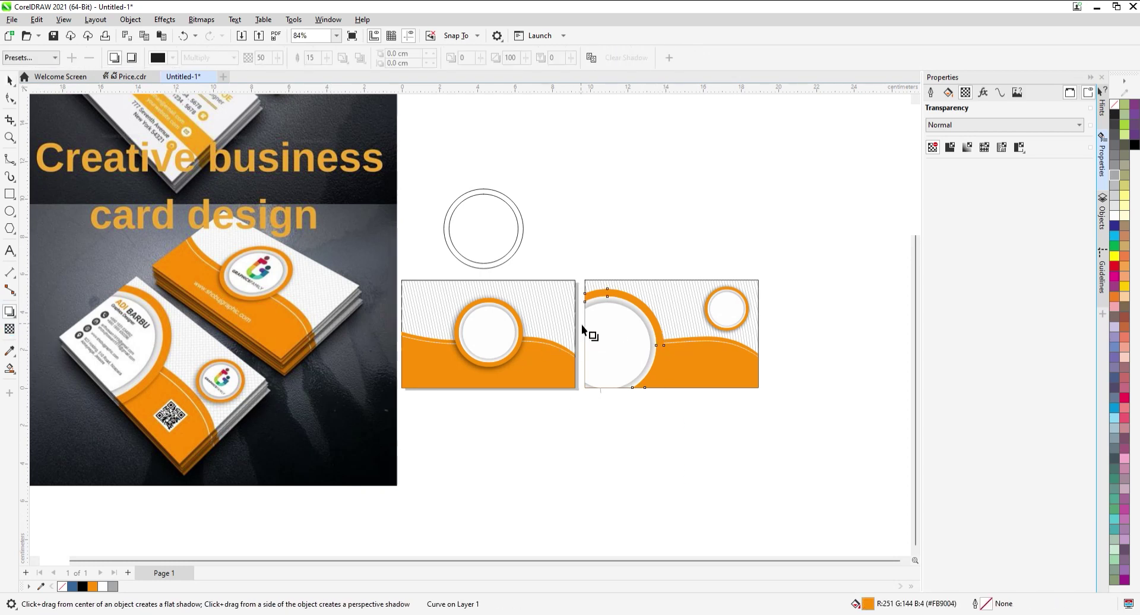
{"action": "left_click_drag", "start_coordinate": [658, 327], "coordinate": [585, 337]}
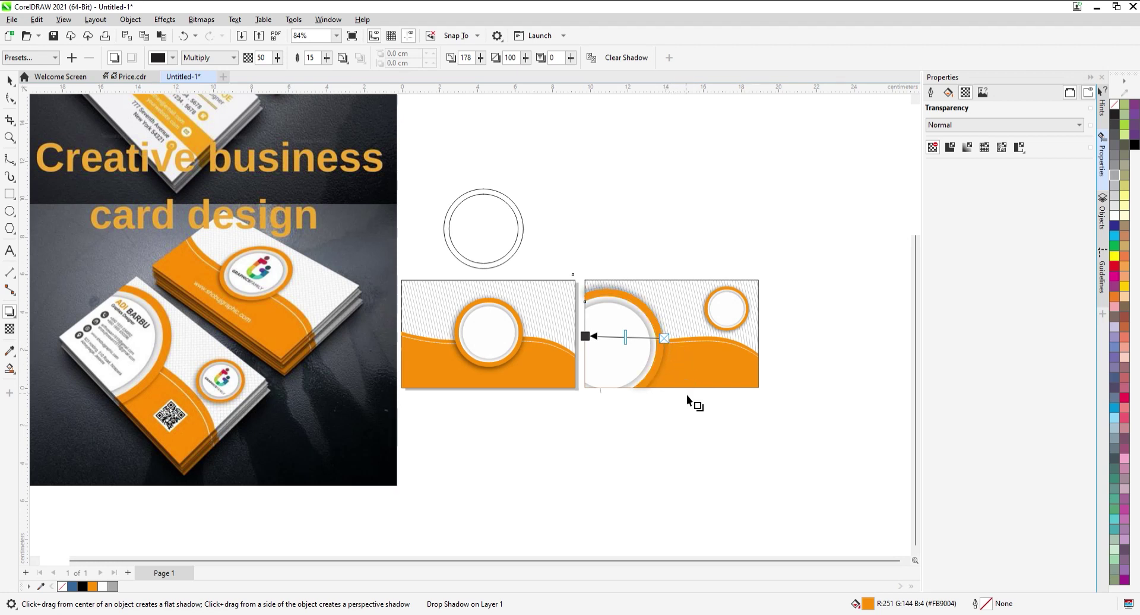
{"action": "key", "text": "ctrl+z"}
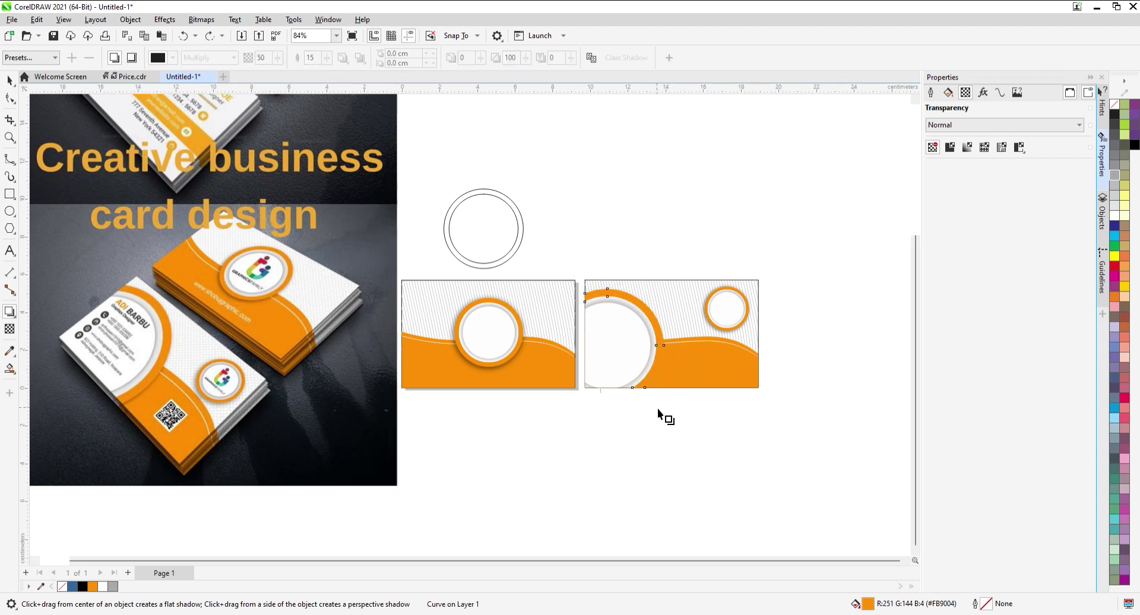
{"action": "left_click_drag", "start_coordinate": [587, 339], "coordinate": [672, 342]}
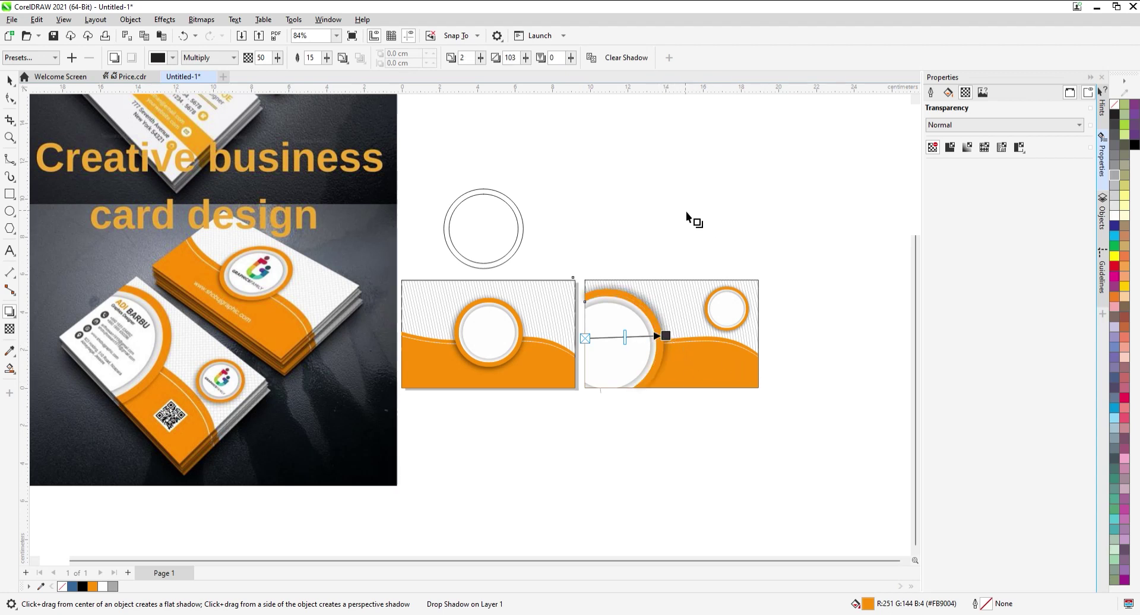
{"action": "left_click", "coordinate": [693, 221]}
{"action": "left_click", "coordinate": [9, 80]}
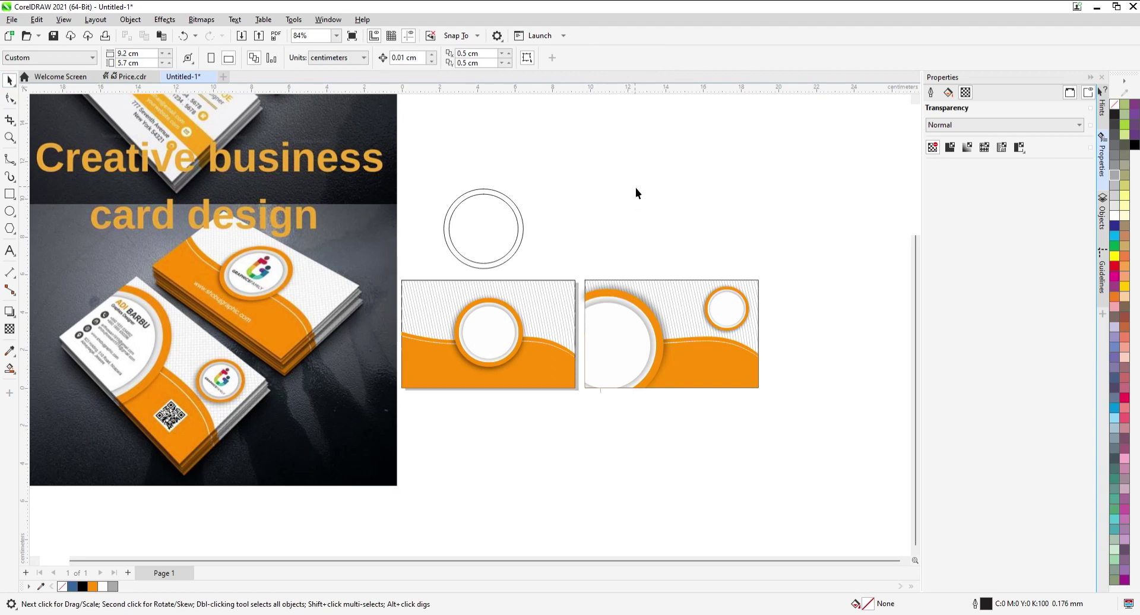
- Group the copied card's artwork and delete the two spare outlined circles above the original card
{"action": "scroll", "coordinate": [580, 319], "scroll_direction": "down", "scroll_amount": 2}
{"action": "scroll", "coordinate": [651, 344], "scroll_direction": "up", "scroll_amount": 2}
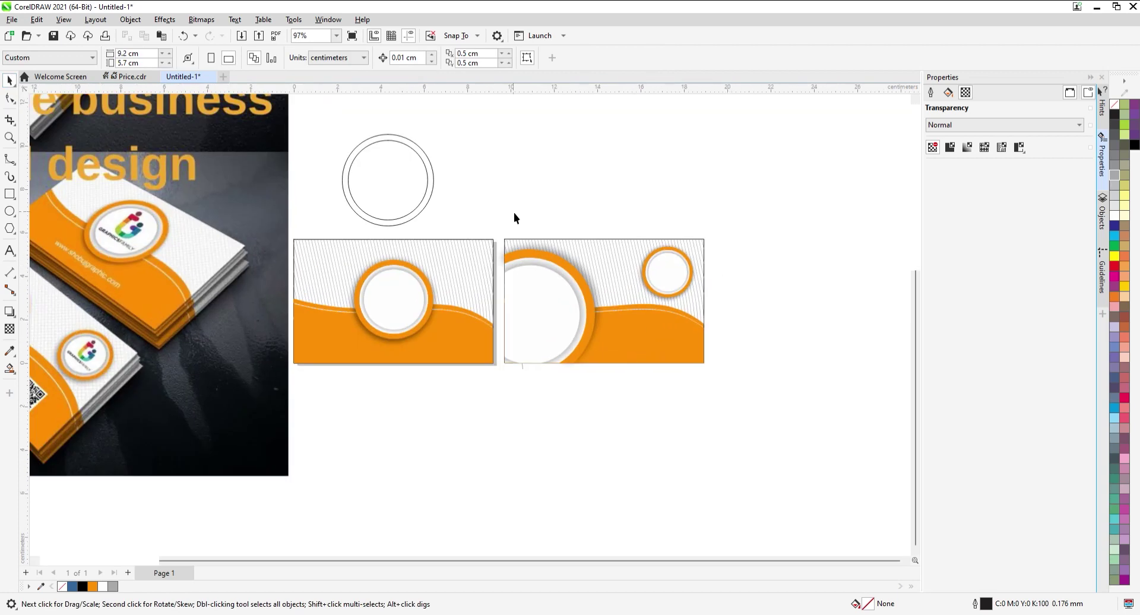
{"action": "scroll", "coordinate": [454, 279], "scroll_direction": "down", "scroll_amount": 2}
{"action": "scroll", "coordinate": [263, 284], "scroll_direction": "up", "scroll_amount": 3}
{"action": "scroll", "coordinate": [224, 297], "scroll_direction": "down", "scroll_amount": 2}
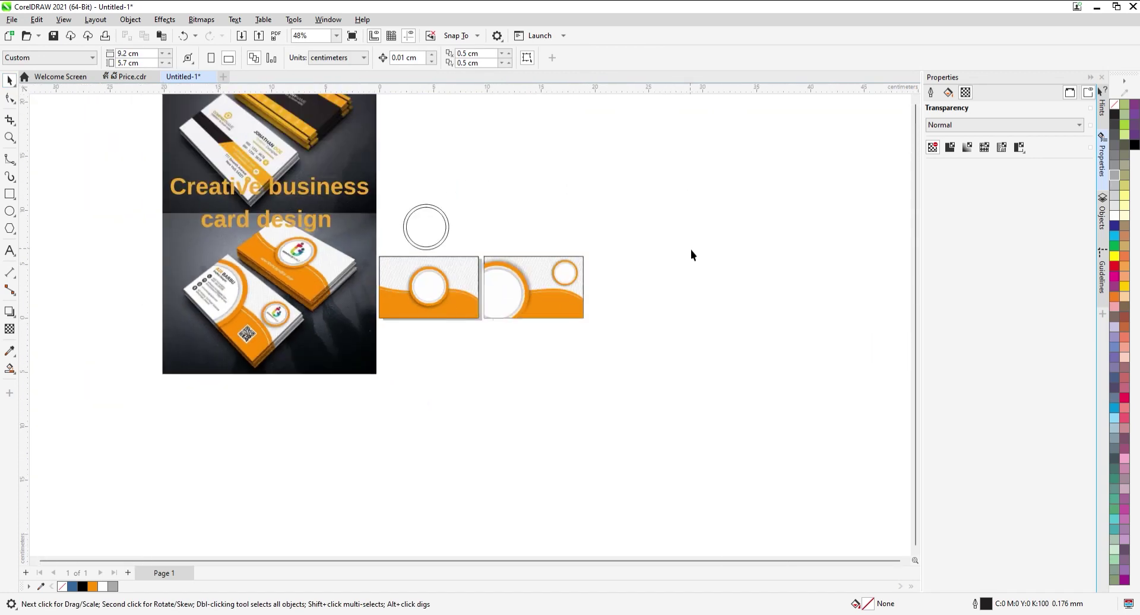
{"action": "left_click_drag", "start_coordinate": [474, 342], "coordinate": [473, 339]}
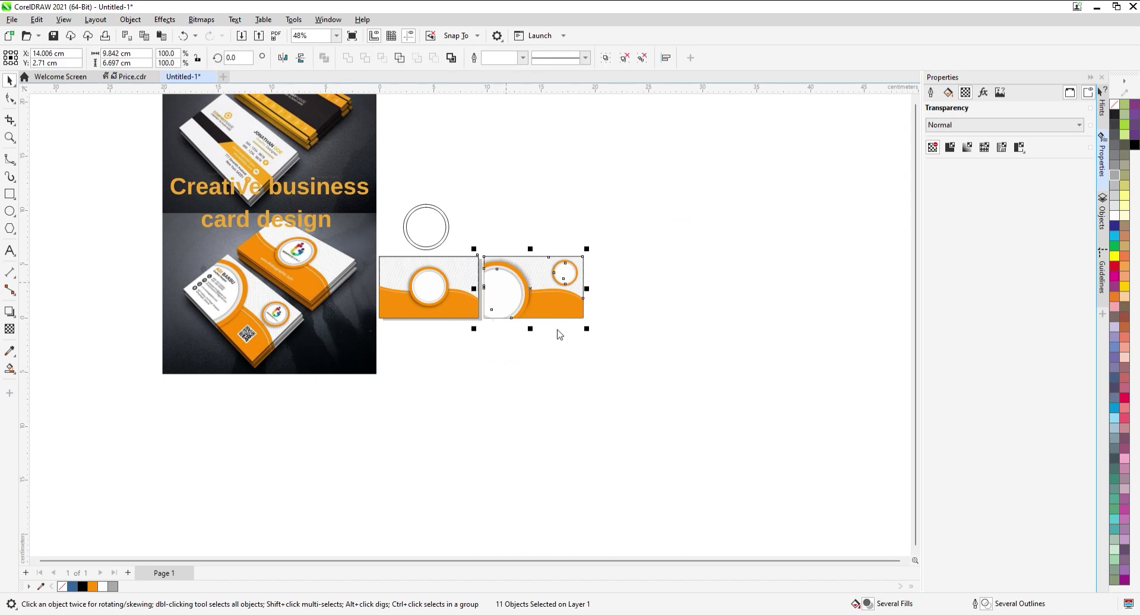
{"action": "left_click_drag", "start_coordinate": [508, 193], "coordinate": [385, 252]}
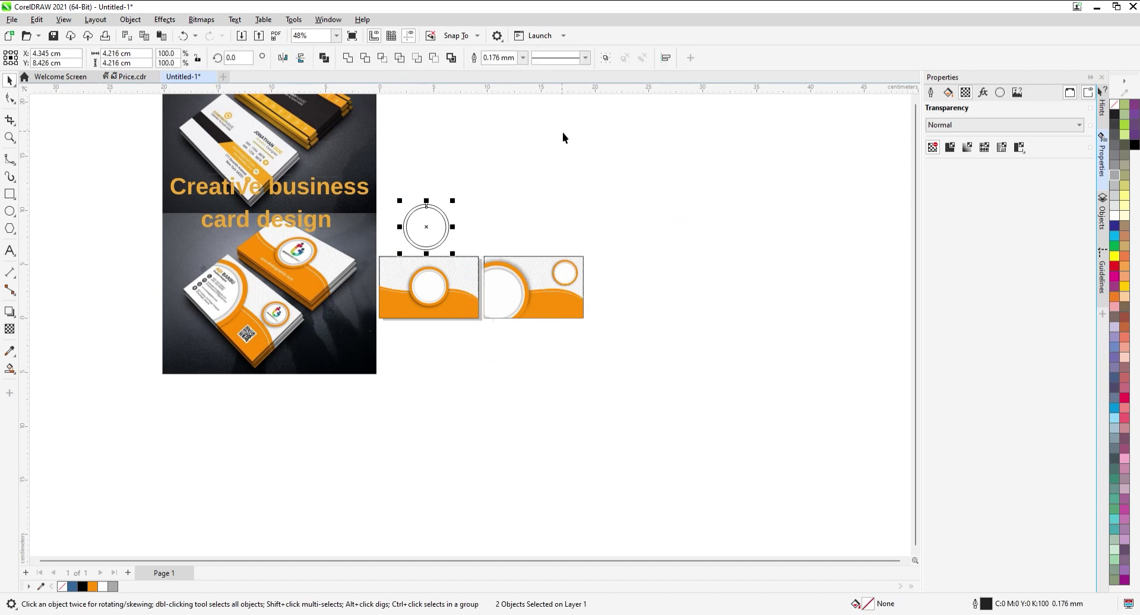
{"action": "key", "text": "Delete"}
{"action": "scroll", "coordinate": [536, 248], "scroll_direction": "down", "scroll_amount": 1}
- Examine the artwork and edges of both cards up close, beside the reference image
{"action": "left_click_drag", "start_coordinate": [623, 347], "coordinate": [445, 239]}
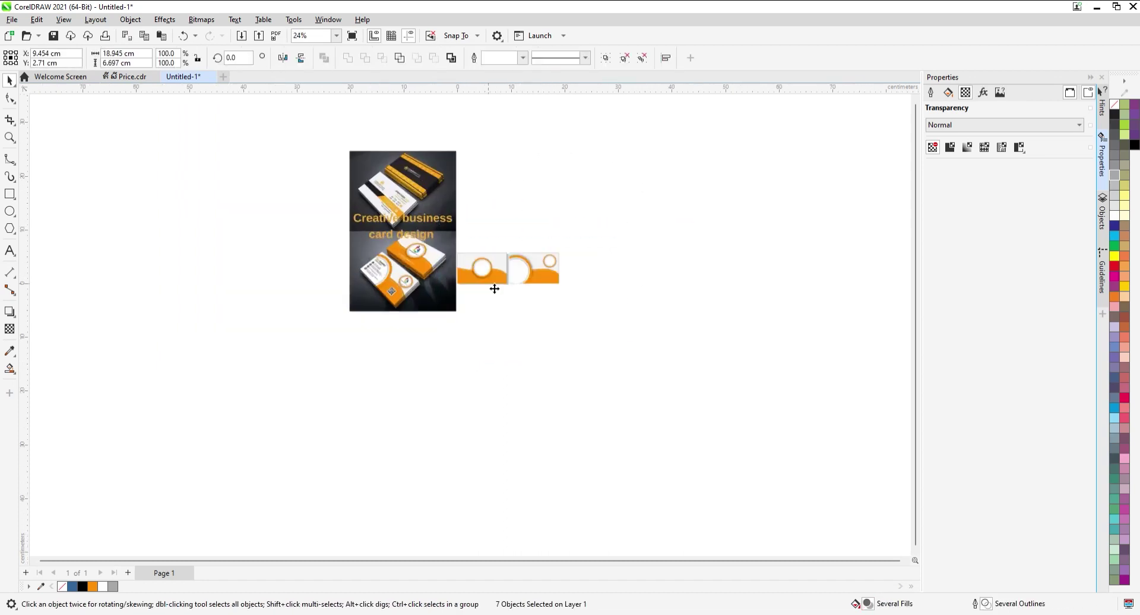
{"action": "scroll", "coordinate": [495, 289], "scroll_direction": "up", "scroll_amount": 2}
{"action": "left_click_drag", "start_coordinate": [374, 278], "coordinate": [372, 256]}
{"action": "scroll", "coordinate": [394, 206], "scroll_direction": "up", "scroll_amount": 7}
{"action": "key", "text": "Escape"}
{"action": "scroll", "coordinate": [574, 255], "scroll_direction": "down", "scroll_amount": 4}
{"action": "scroll", "coordinate": [711, 262], "scroll_direction": "up", "scroll_amount": 4}
{"action": "scroll", "coordinate": [598, 276], "scroll_direction": "down", "scroll_amount": 1}
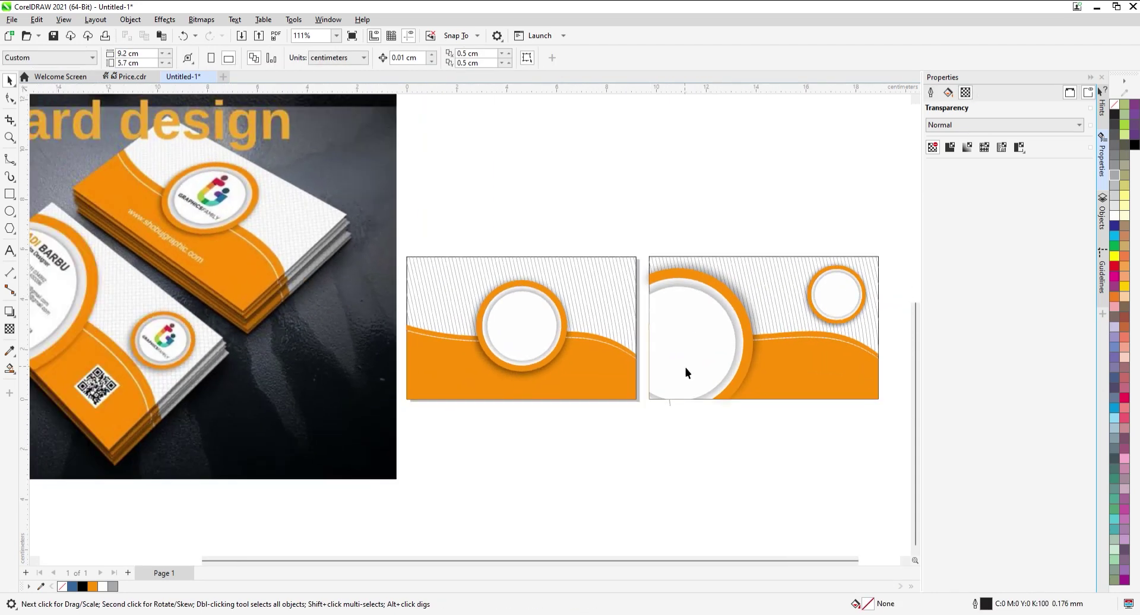
- Ungroup the copied card and delete the stray fragments protruding below its lower edge
{"action": "scroll", "coordinate": [679, 382], "scroll_direction": "up", "scroll_amount": 2}
{"action": "left_click_drag", "start_coordinate": [657, 459], "coordinate": [572, 416]}
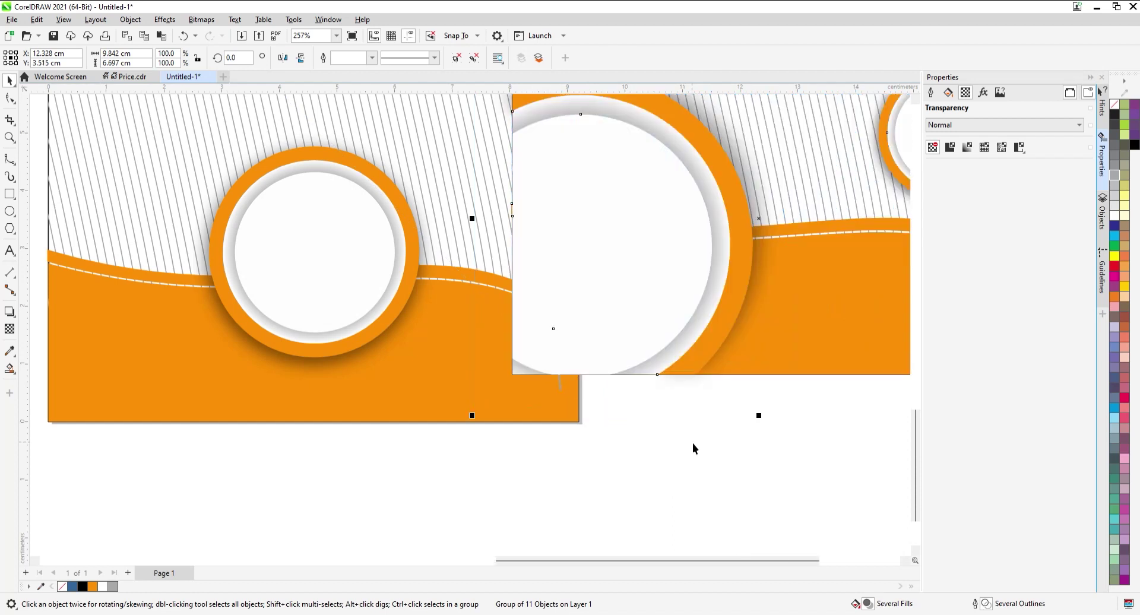
{"action": "key", "text": "ctrl+z"}
{"action": "key", "text": "ctrl+u"}
{"action": "left_click", "coordinate": [569, 519]}
{"action": "left_click_drag", "start_coordinate": [569, 518], "coordinate": [701, 322]}
{"action": "key", "text": "Delete"}
{"action": "scroll", "coordinate": [665, 481], "scroll_direction": "down", "scroll_amount": 4}
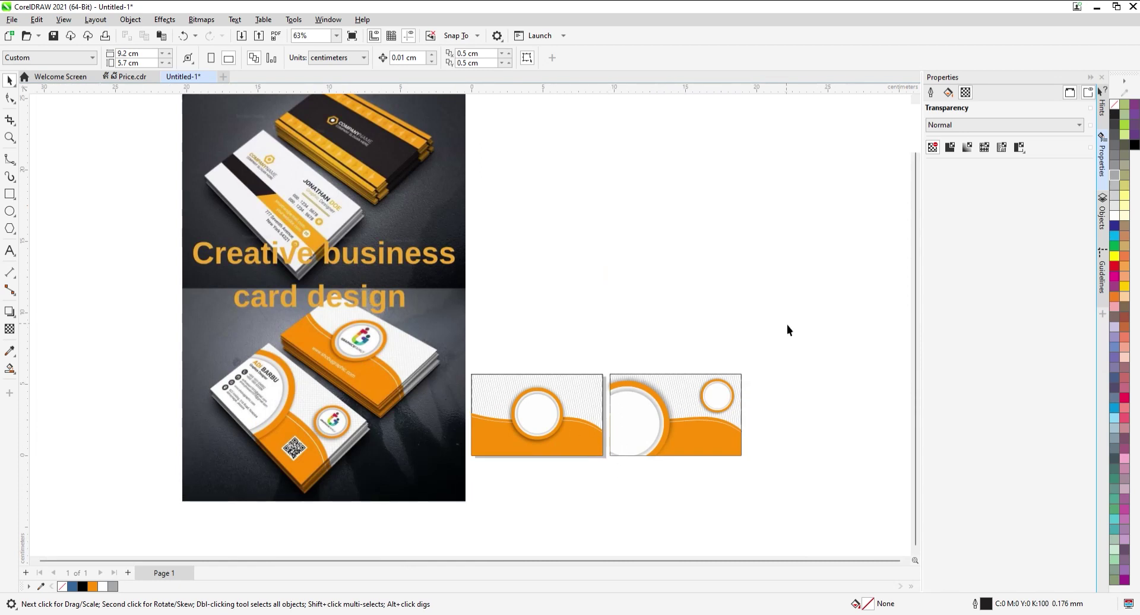
- Regroup all remaining artwork of the copied card
{"action": "left_click_drag", "start_coordinate": [572, 519], "coordinate": [606, 509]}
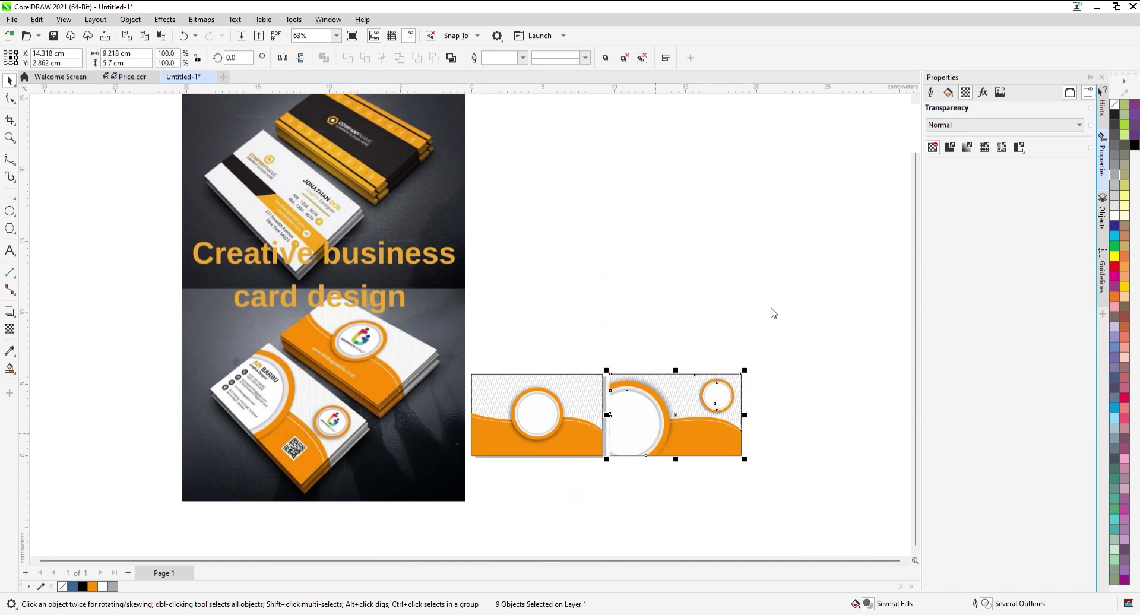
{"action": "key", "text": "ctrl+g"}
{"action": "left_click", "coordinate": [687, 310]}
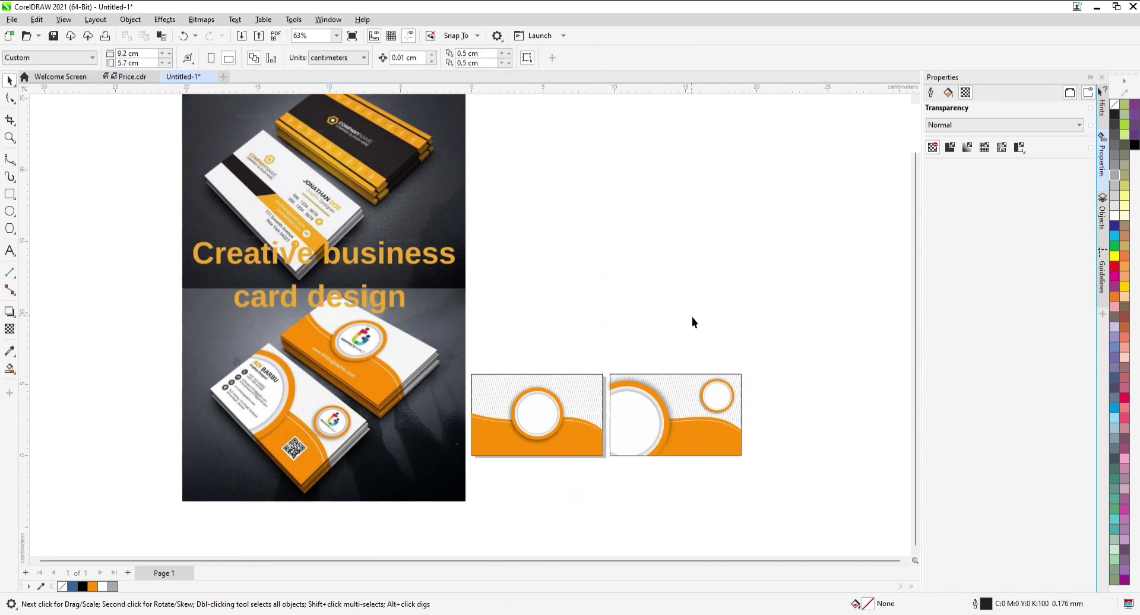
{"action": "scroll", "coordinate": [697, 322], "scroll_direction": "down", "scroll_amount": 2}
{"action": "scroll", "coordinate": [665, 378], "scroll_direction": "up", "scroll_amount": 2}
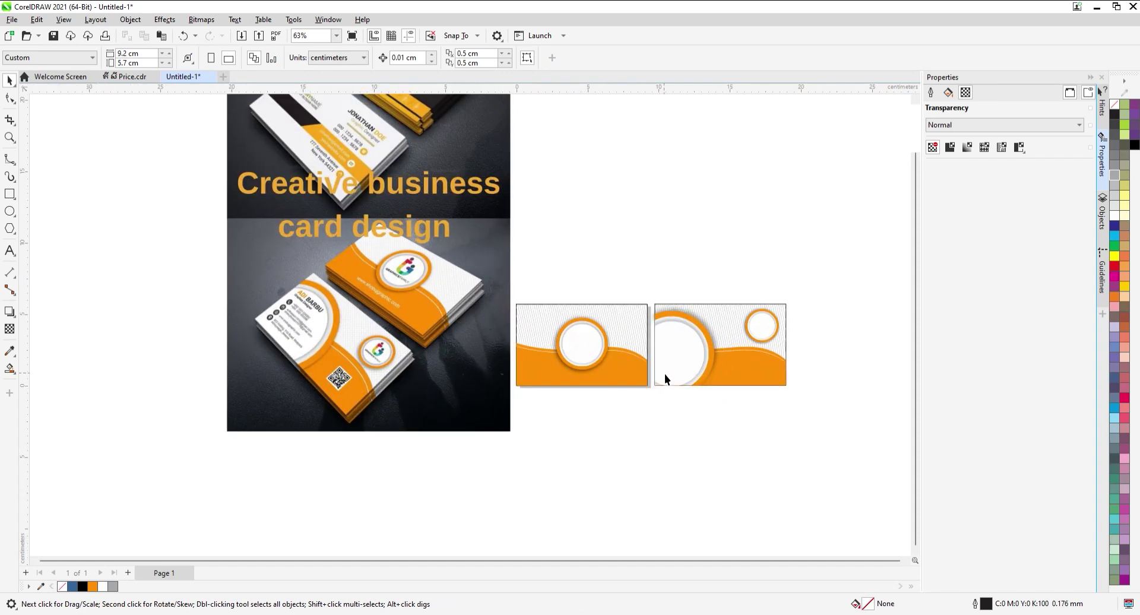
{"action": "scroll", "coordinate": [735, 358], "scroll_direction": "up", "scroll_amount": 1}
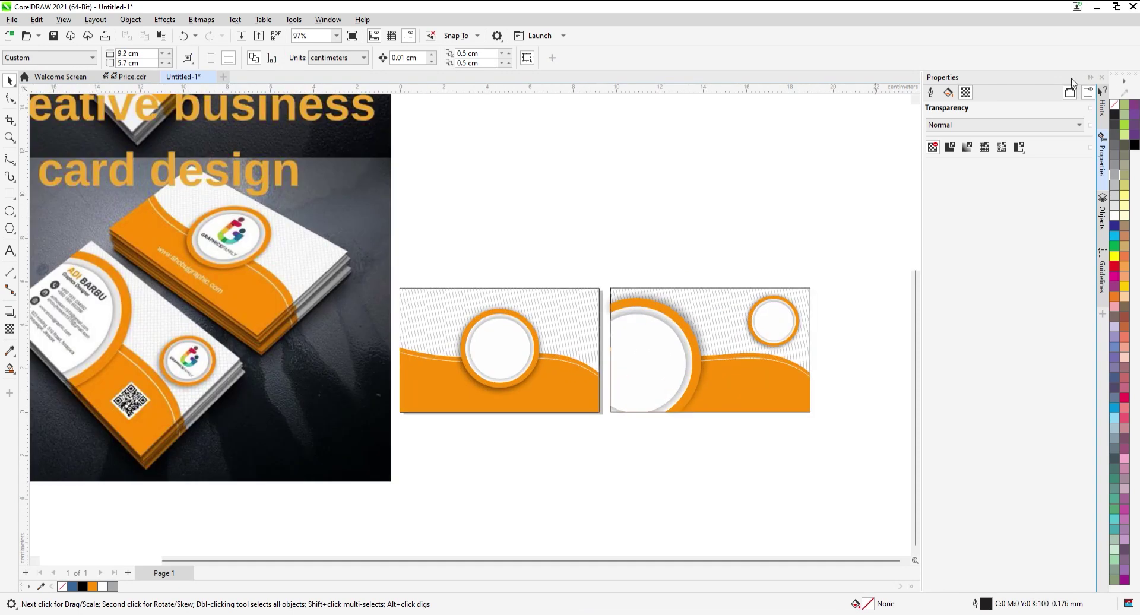